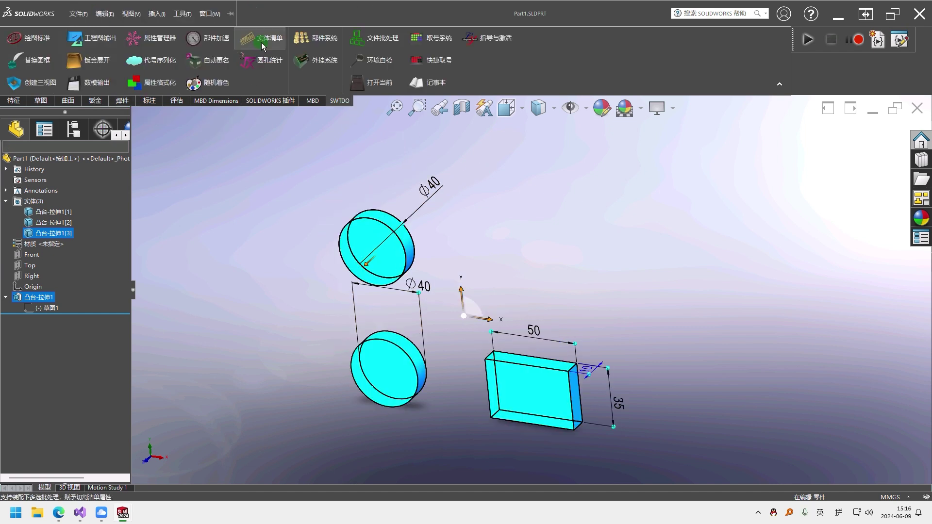
- Open the body list tool (实体清单) and examine the bodies in the multibody part's solid bodies folder (实体)
left_click(262, 38)
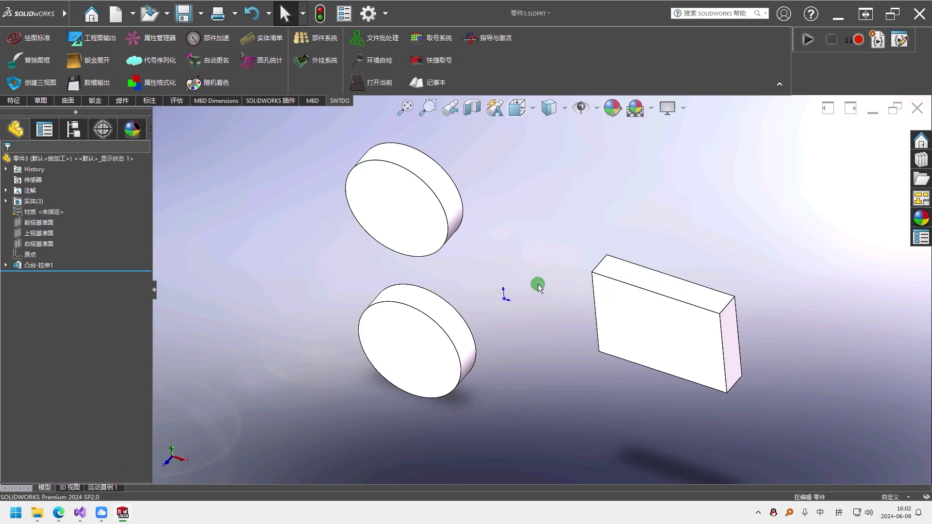
middle_click_drag(537, 285, 611, 283)
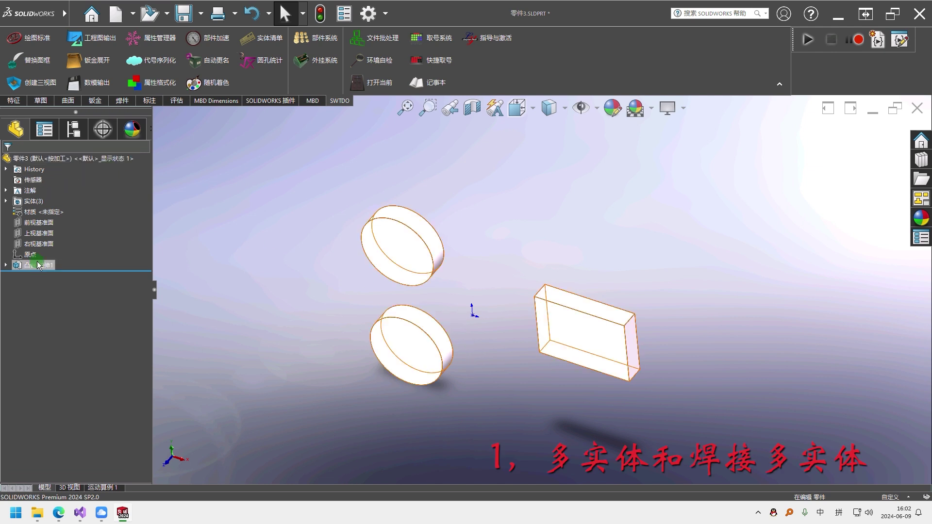
left_click(42, 200)
key("F2")
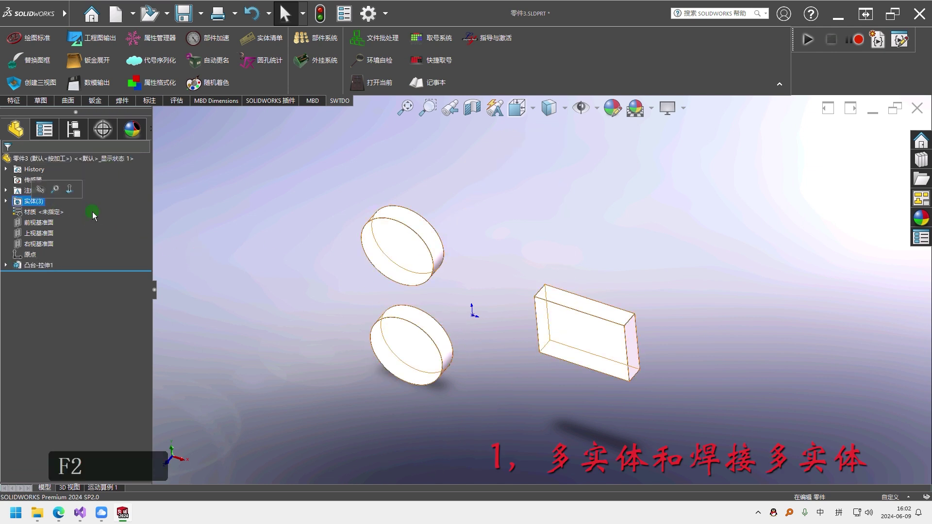
left_click(510, 209)
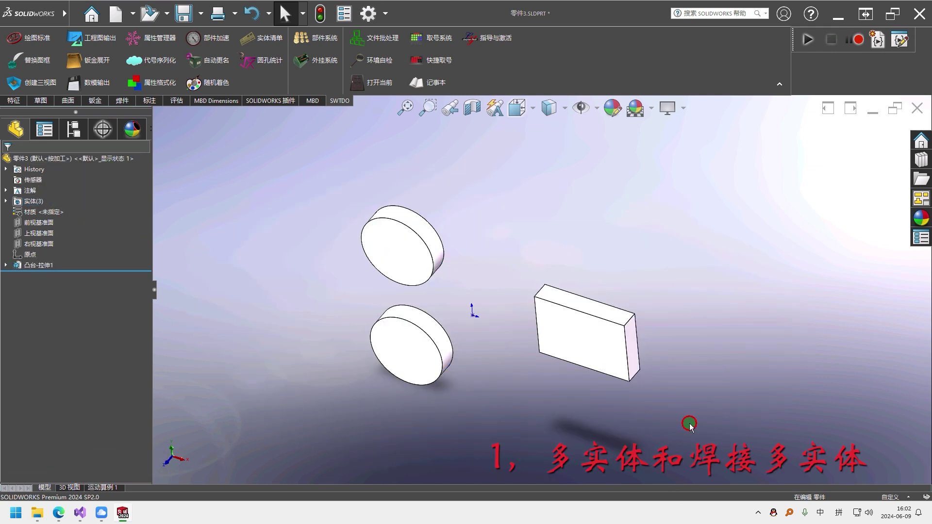
- Add a Weldment feature (焊件) to the multibody part and expand the resulting cut list folder (切割清单)
left_click(122, 100)
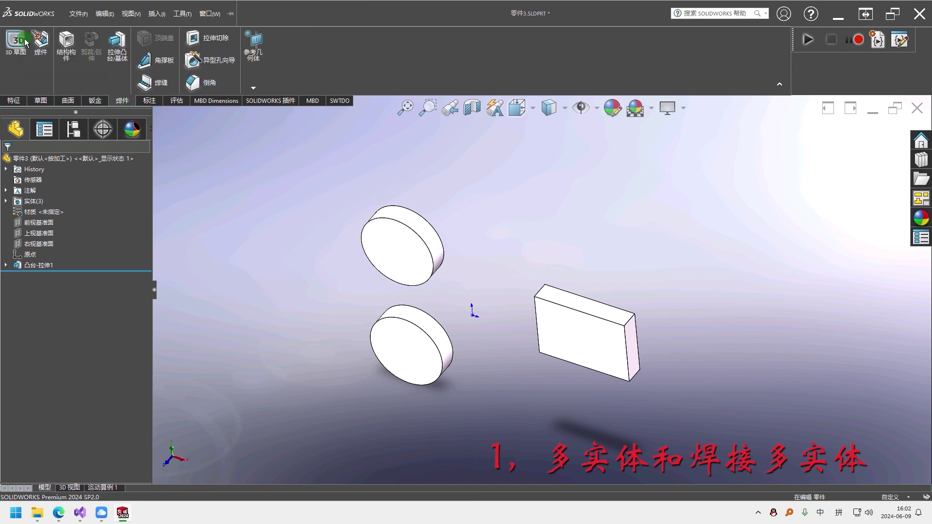
left_click(40, 43)
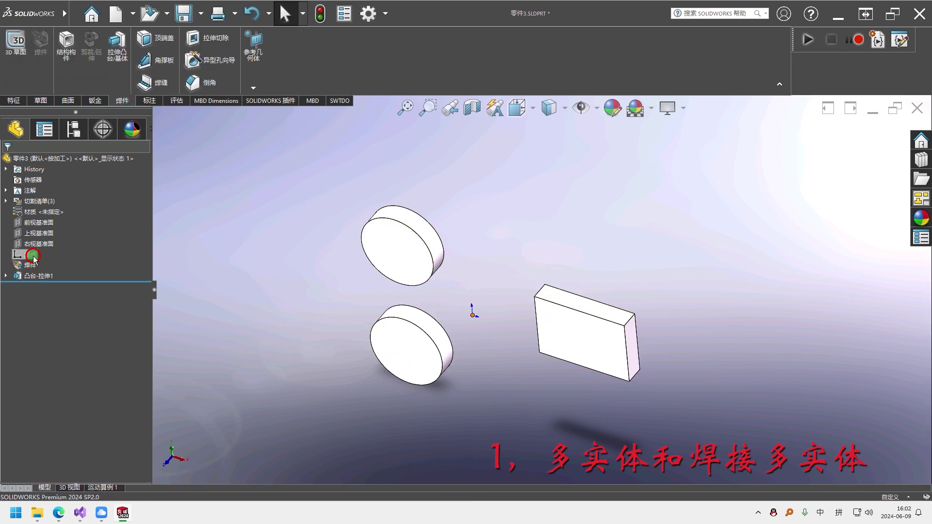
left_click(135, 300)
key("F2")
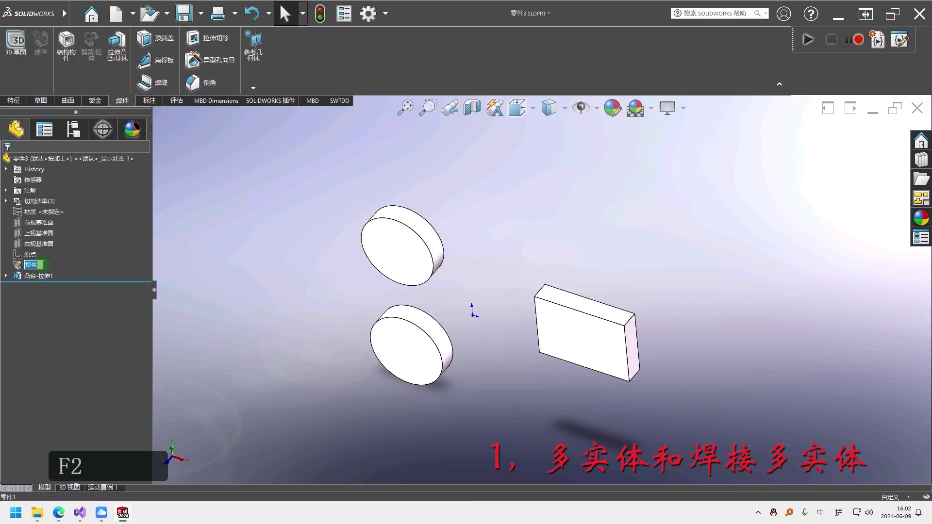
left_click(39, 201)
key("F2")
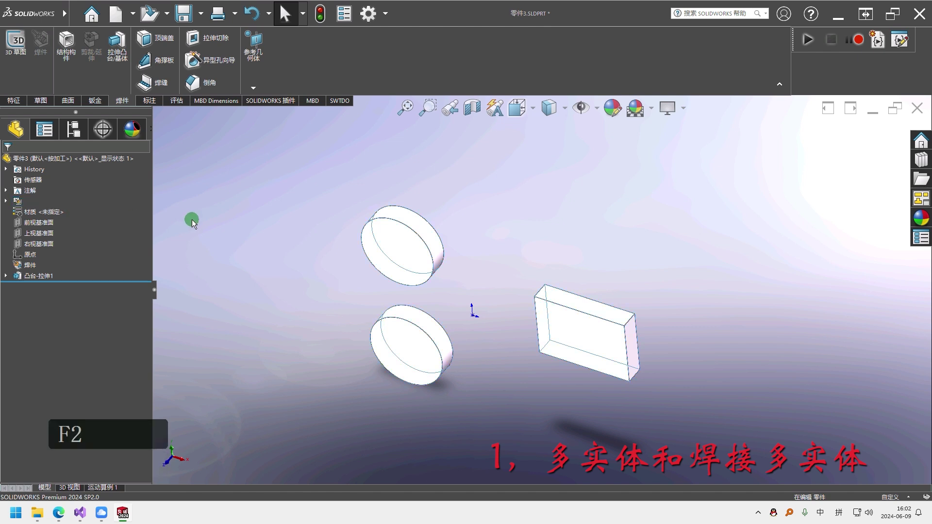
left_click(6, 200)
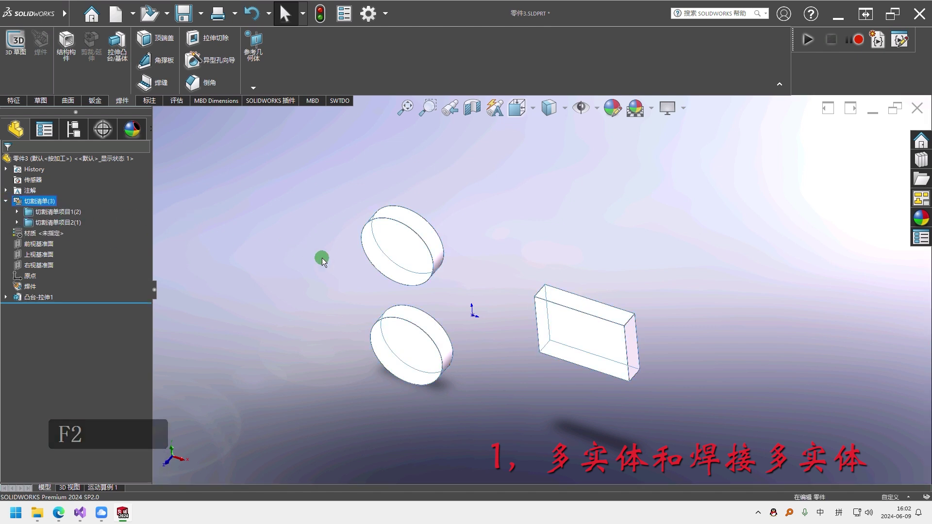
left_click(479, 291)
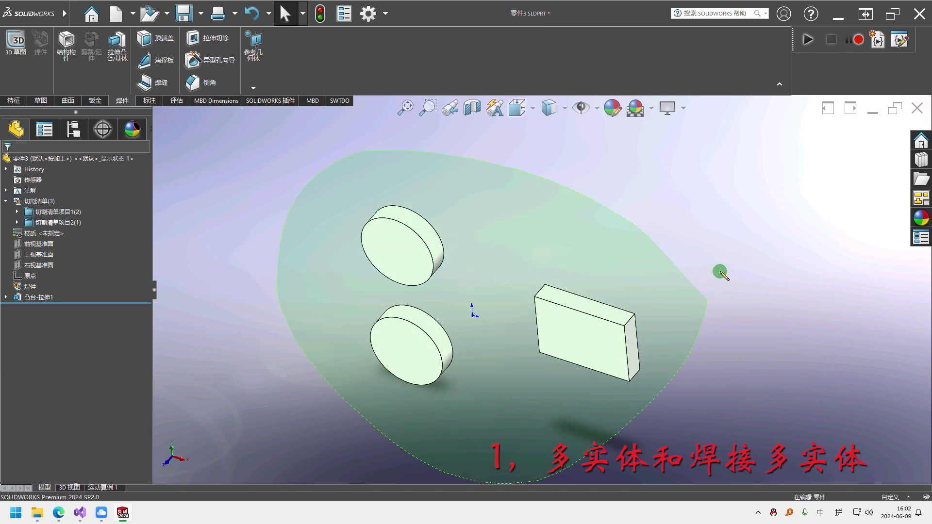
- Open the SWTDO body list tool (实体清单) for the weldment part
left_click(340, 101)
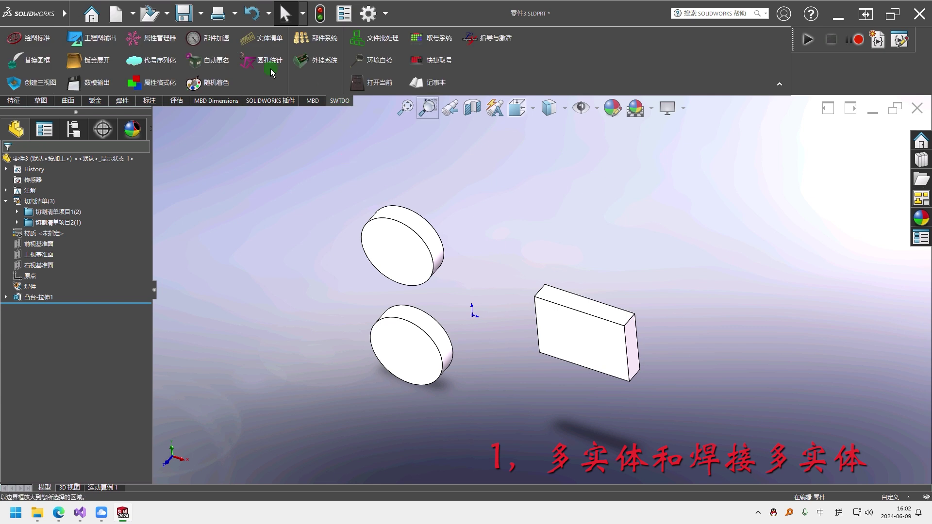
left_click(262, 38)
left_click_drag(477, 118, 650, 58)
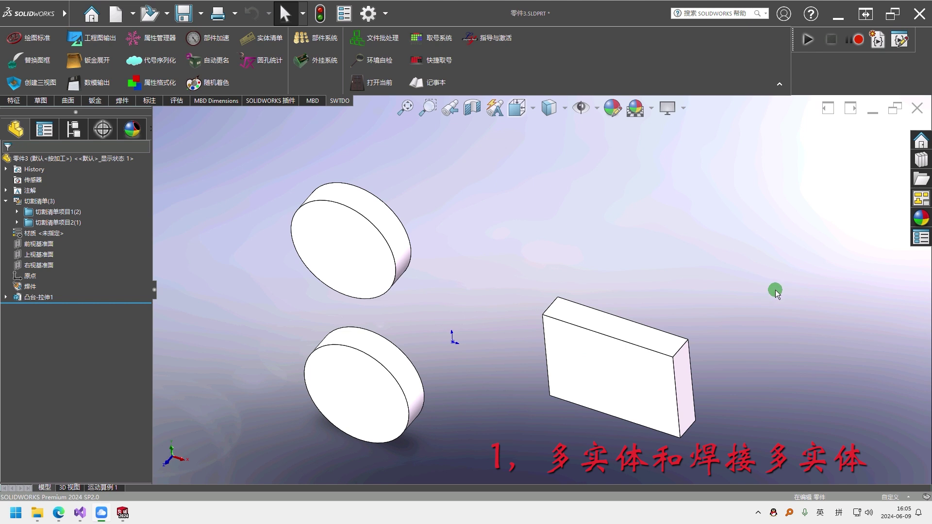
- Select the cut list item 切割清单项目1 and open its name for editing, leaving the name as it is
scroll(545, 279, "up", 2)
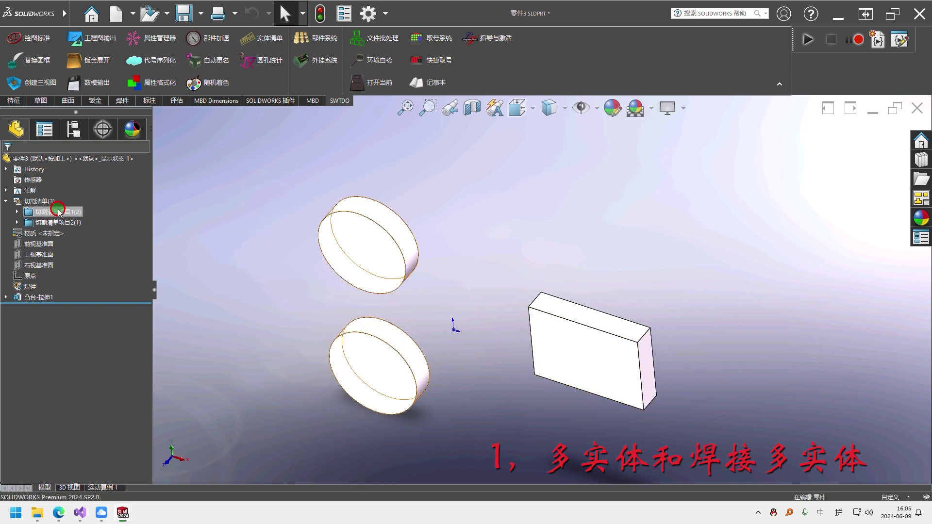
left_click(28, 212)
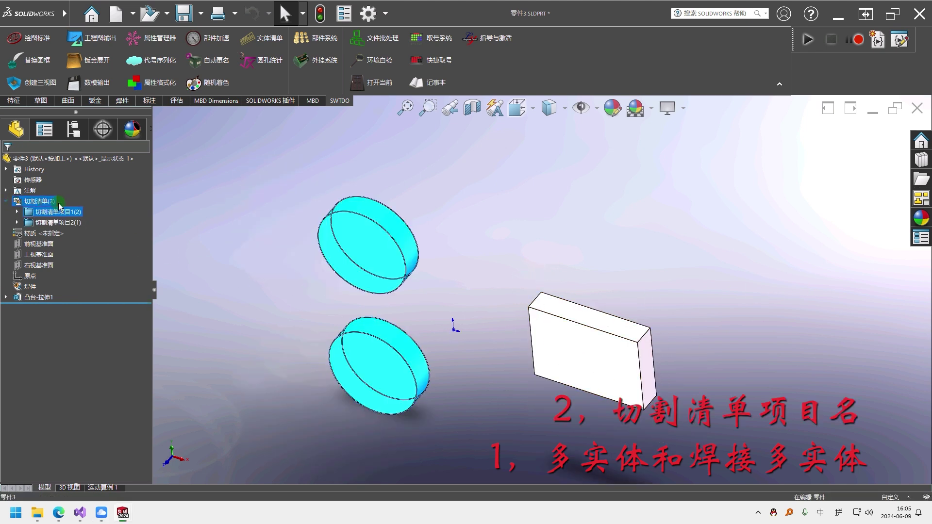
left_click(45, 201)
left_click(68, 213)
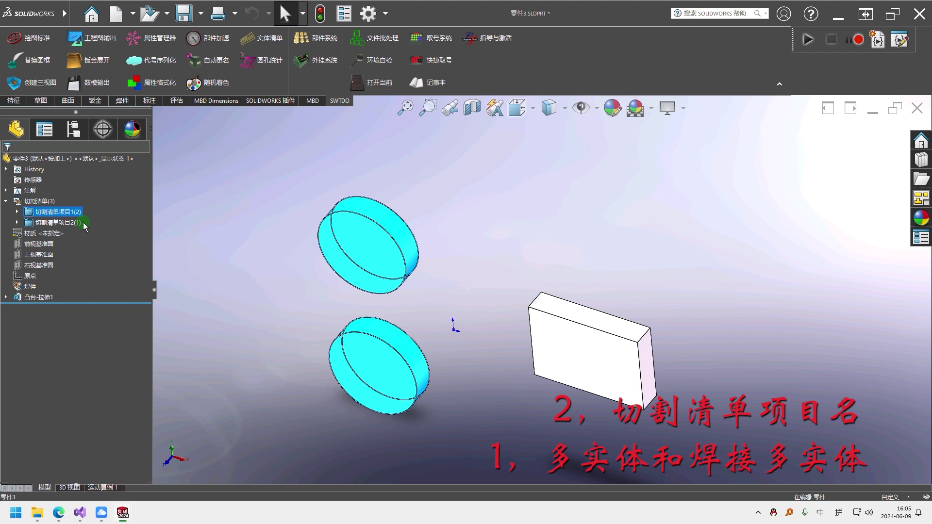
key("F2")
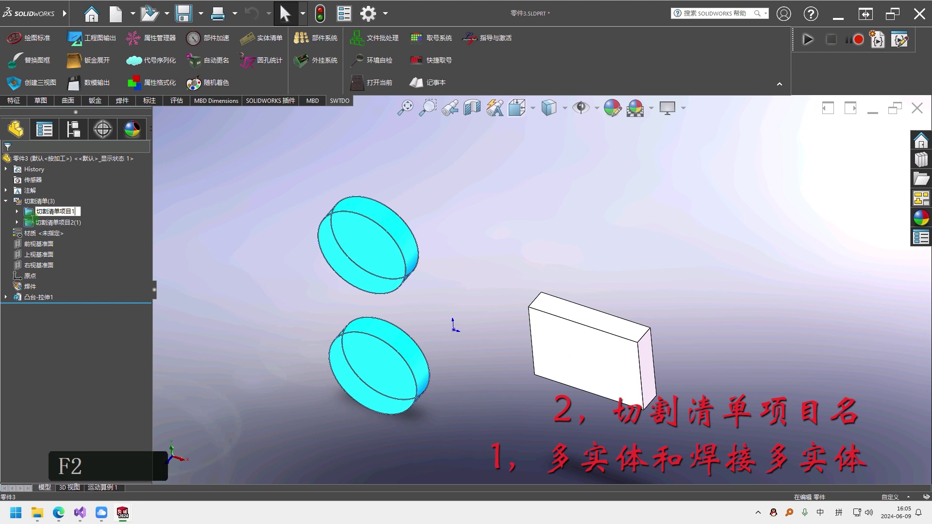
left_click_drag(35, 218, 69, 217)
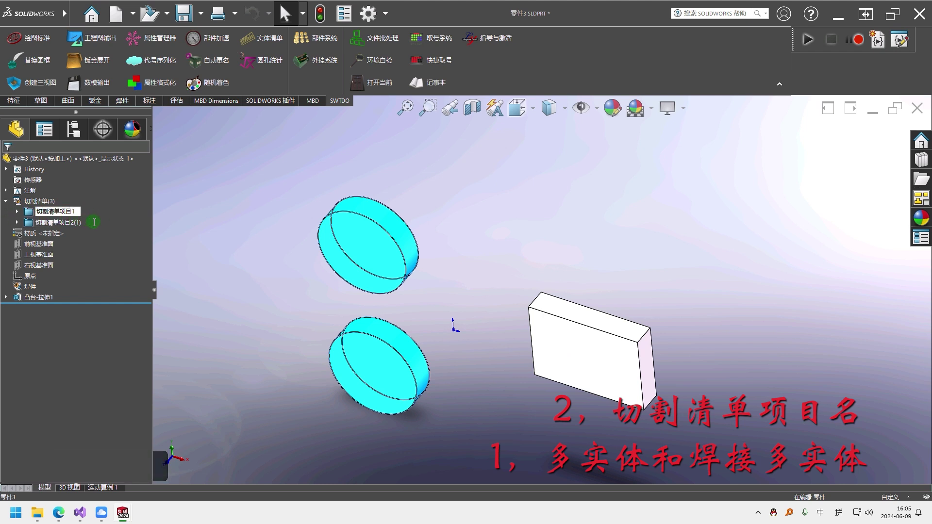
left_click(241, 295)
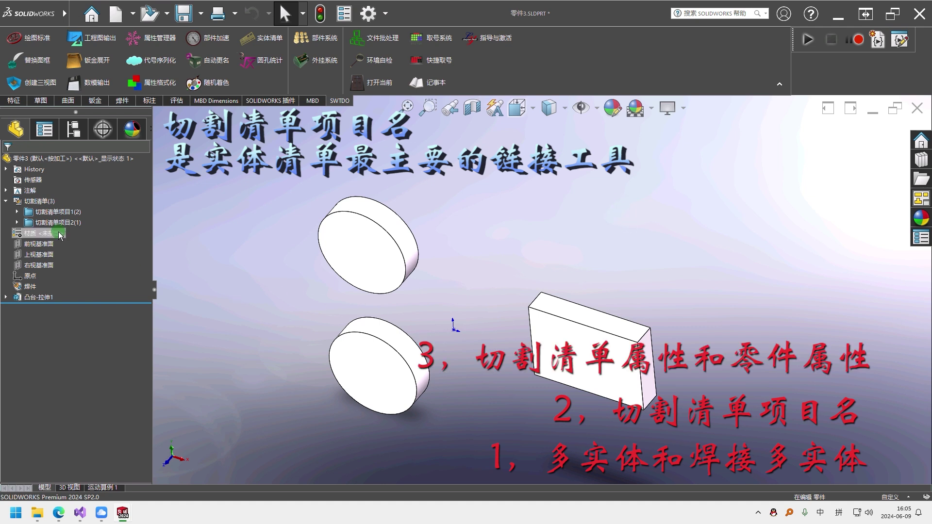
- Review the cut list properties of 切割清单项目1, including MATERIAL and QUANTITY, and close the dialog without changes
right_click(58, 212)
left_click(98, 236)
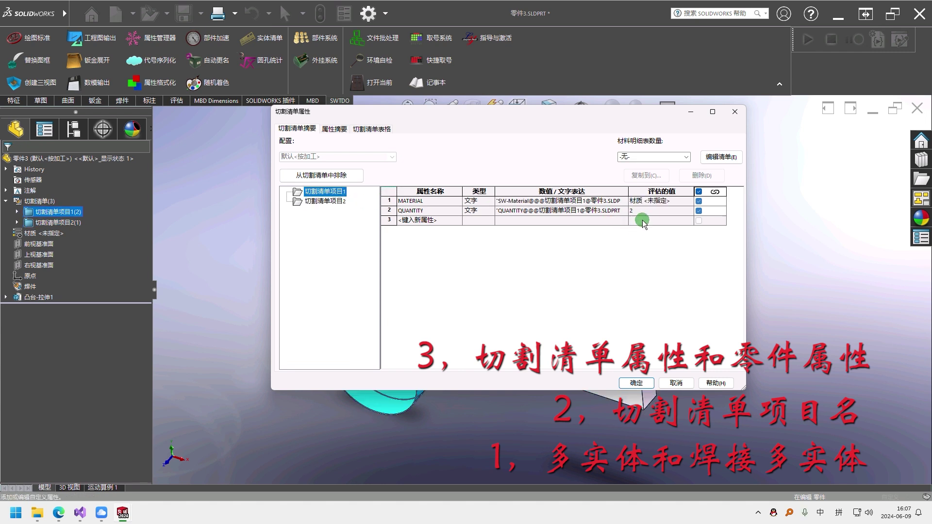
left_click(676, 391)
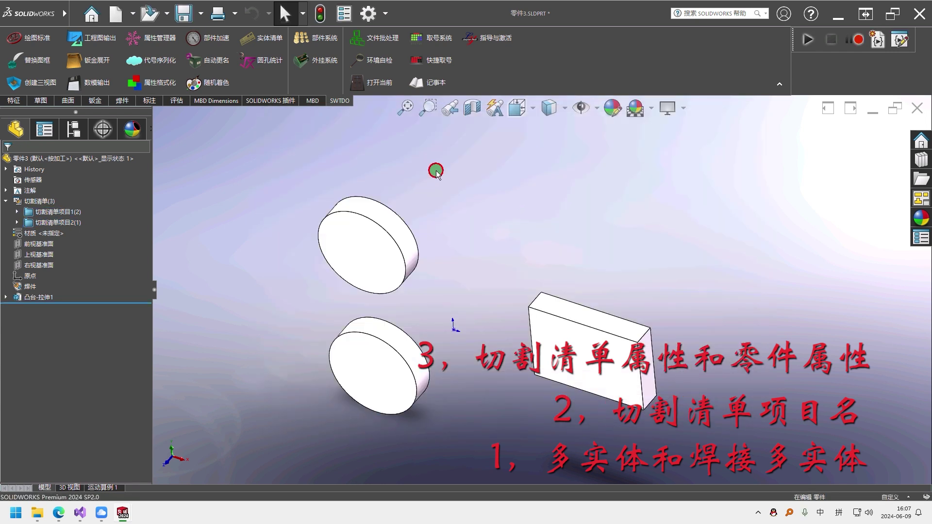
- Delete the Weldment feature (焊件) from the part to return it to a plain multibody part
key("alt+t")
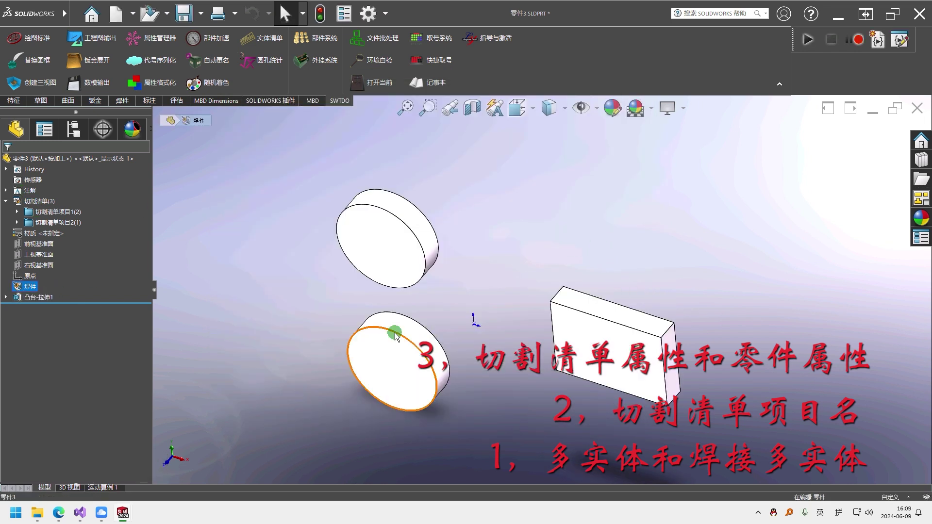
key("Delete")
key("Return")
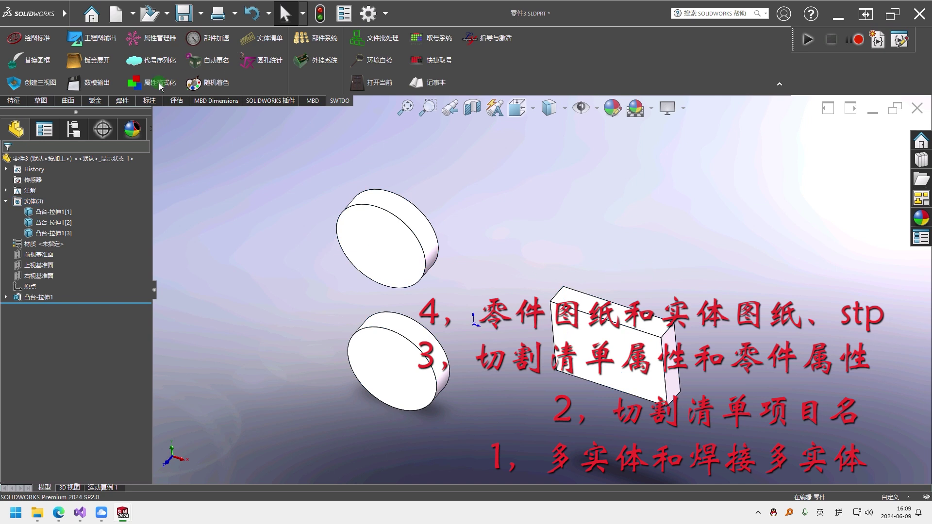
- Create an A4P three-view drawing of the plain multibody part with the 创建三视图 tool and close the drawing
left_click(33, 83)
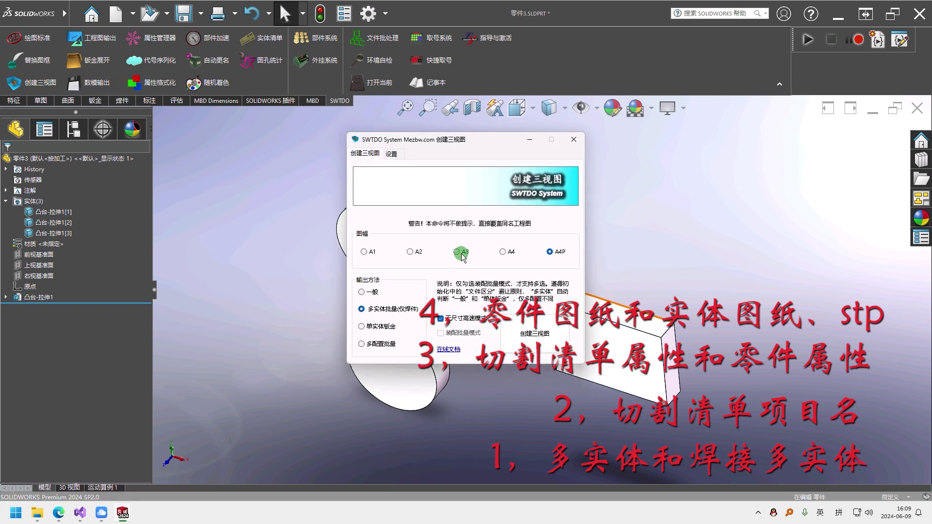
mouse_move(329, 312)
left_mouse_down()
mouse_move(429, 313)
mouse_move(337, 305)
left_mouse_up()
key("Escape")
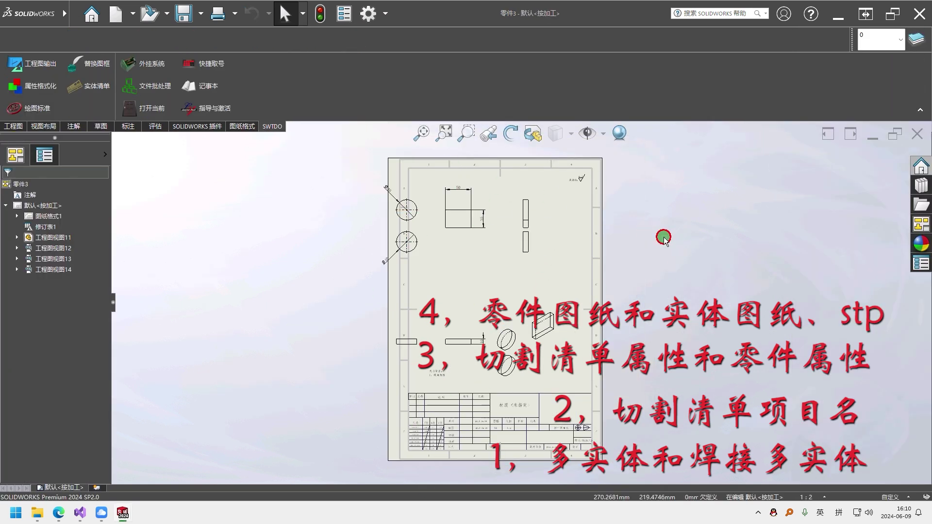
left_click(916, 133)
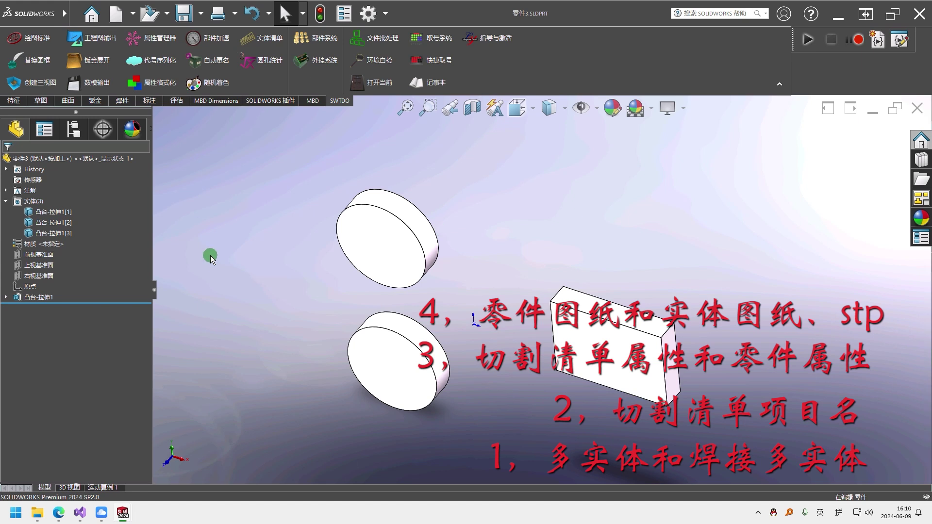
- Add the Weldment feature again and generate A4P three-view drawing sheets using the weldment multibody batch output (多实体批量)
left_click(121, 100)
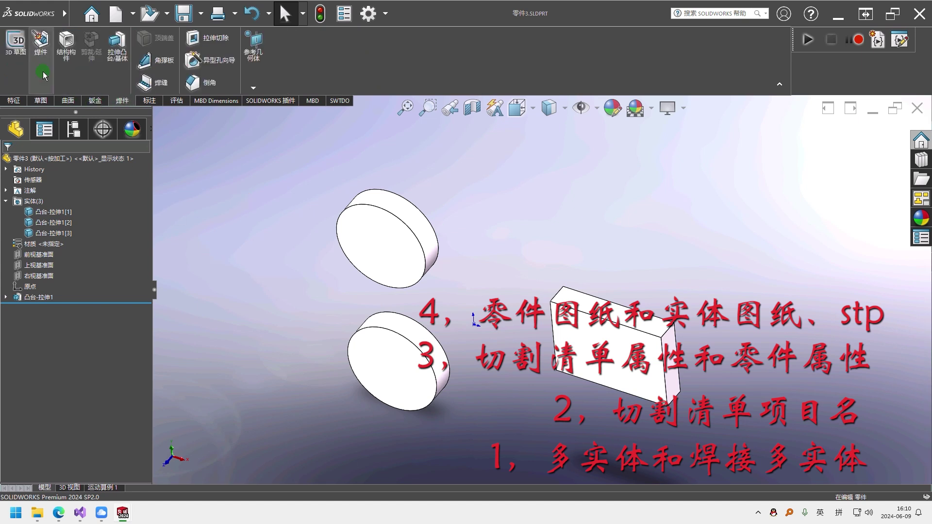
left_click(41, 53)
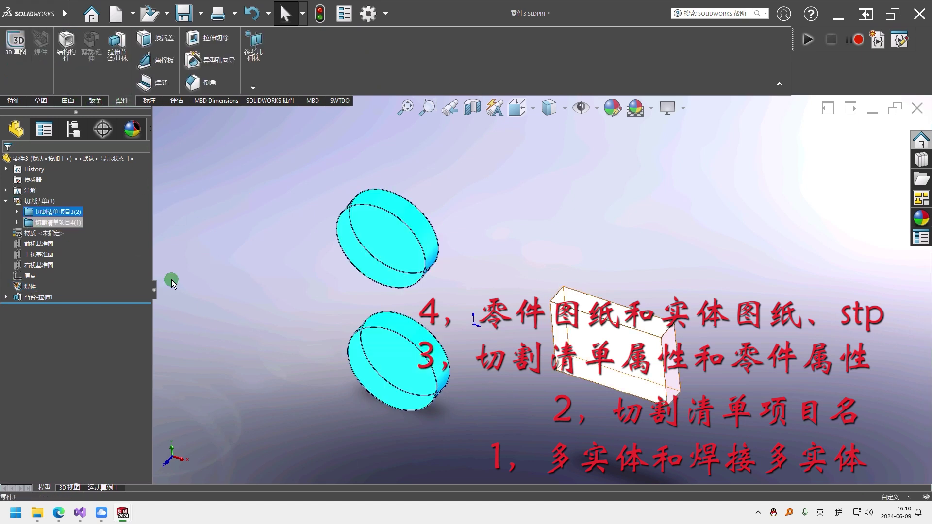
left_click(345, 98)
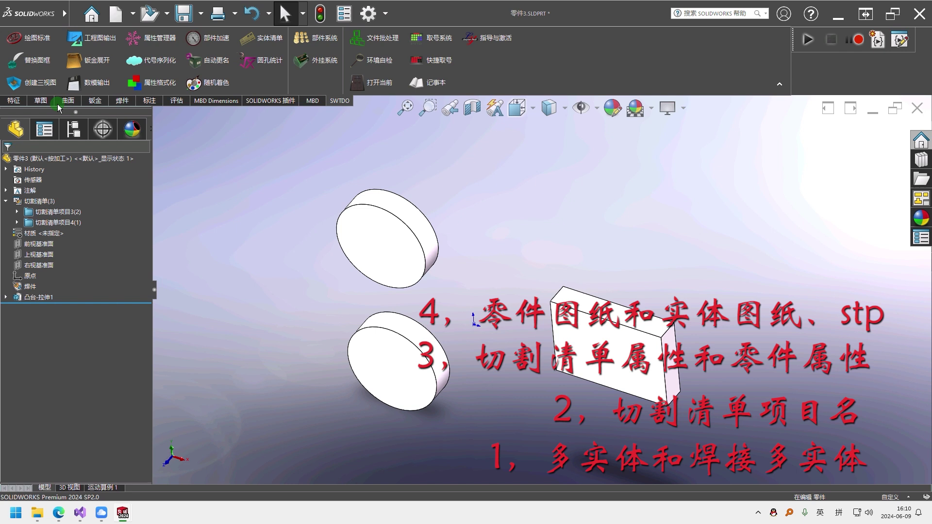
left_click(33, 83)
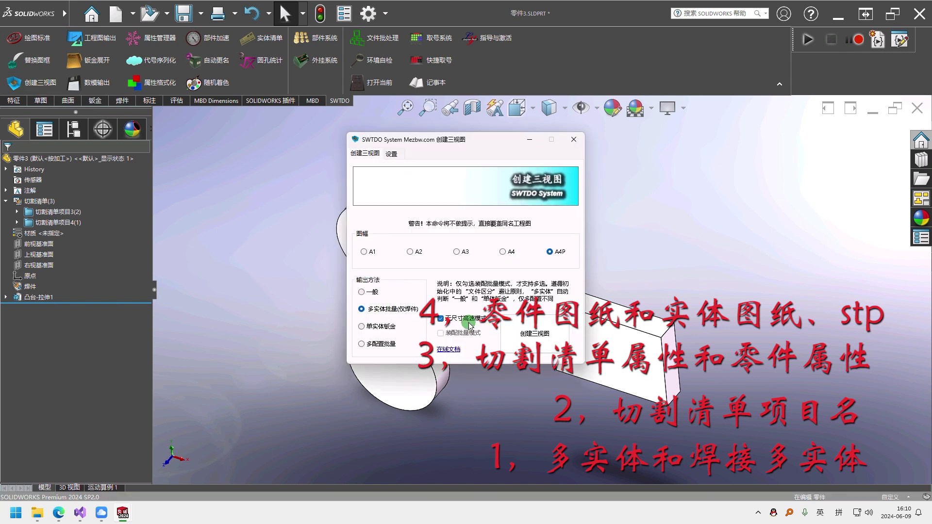
left_click(534, 334)
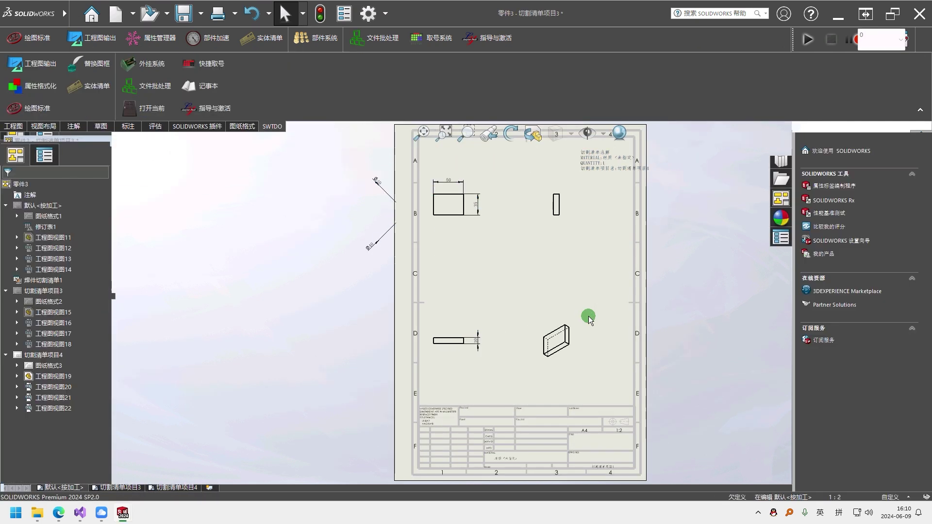
left_click(468, 274)
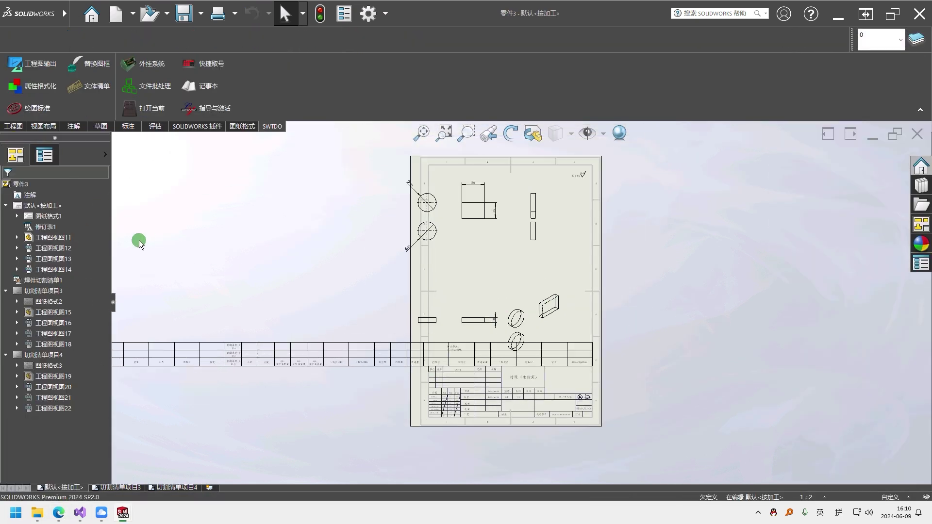
- Examine the drawing views and the weldment cut list table on the sheet 默认<按加工>
left_click(49, 205)
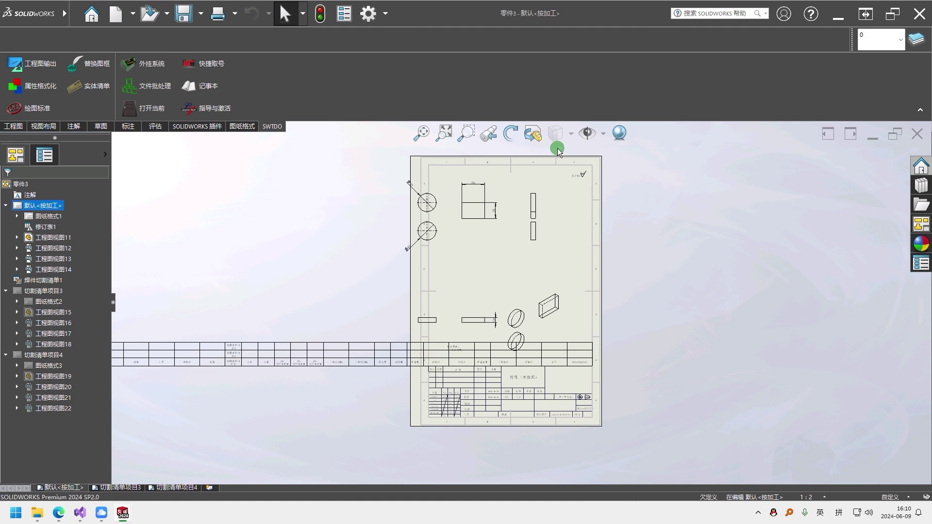
scroll(462, 389, "down", 3)
scroll(516, 273, "up", 4)
scroll(473, 253, "down", 6)
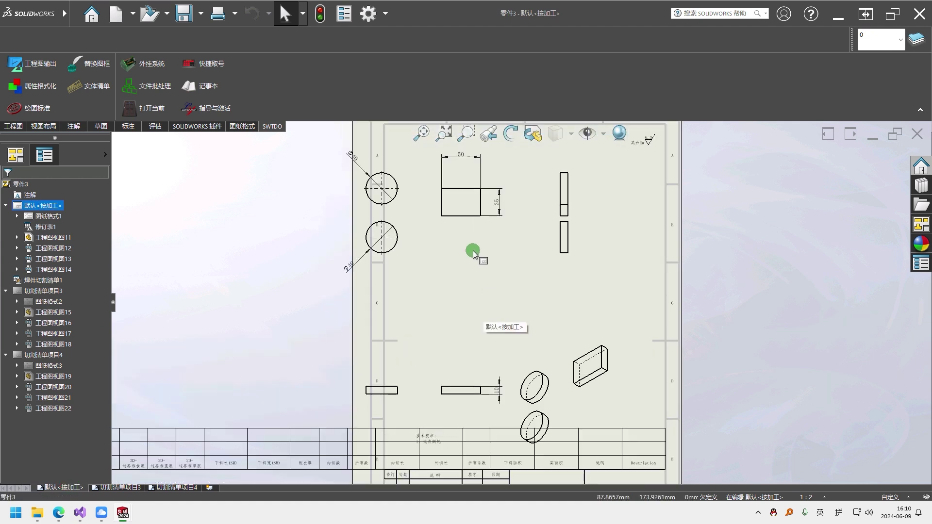
scroll(474, 253, "up", 5)
scroll(217, 331, "down", 8)
left_click(262, 313)
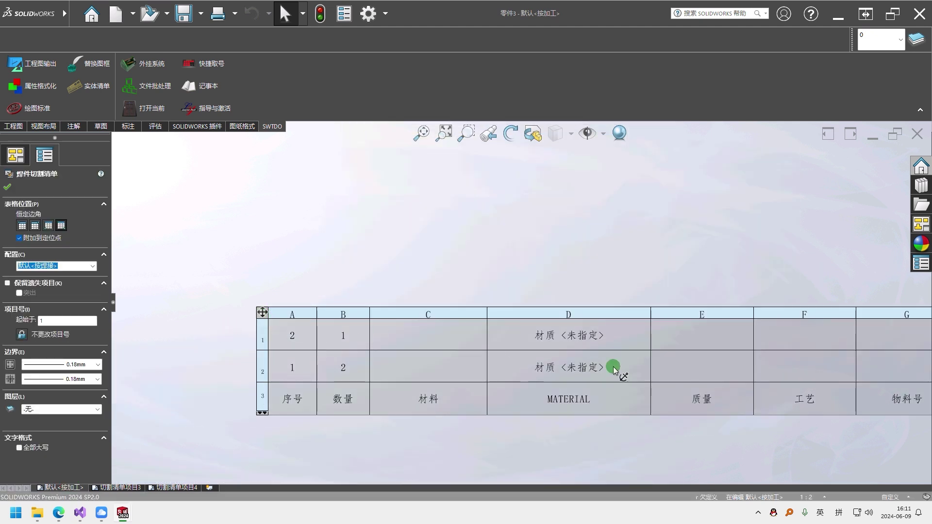
scroll(724, 382, "up", 10)
scroll(717, 275, "down", 9)
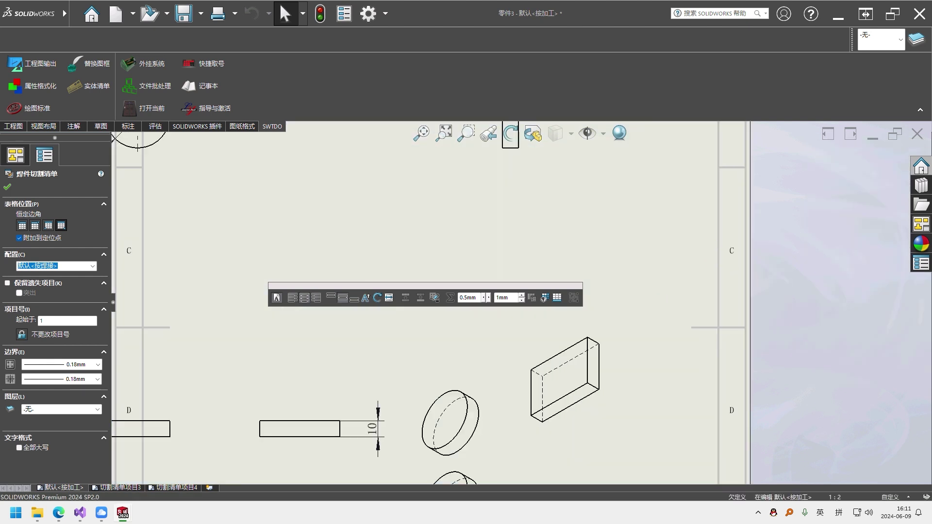
- Examine the views of the round body on drawing sheet 切割清单项目3
left_click(121, 487)
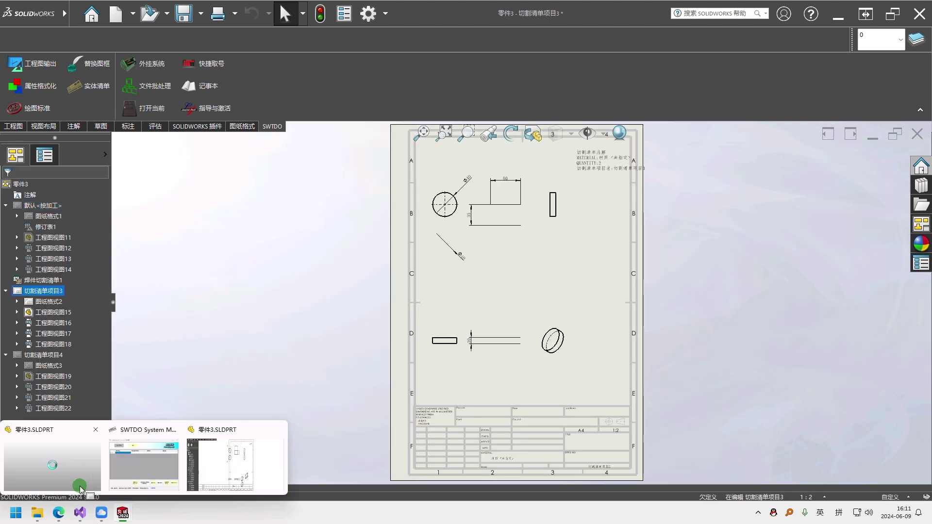
left_click(92, 471)
scroll(605, 304, "up", 5)
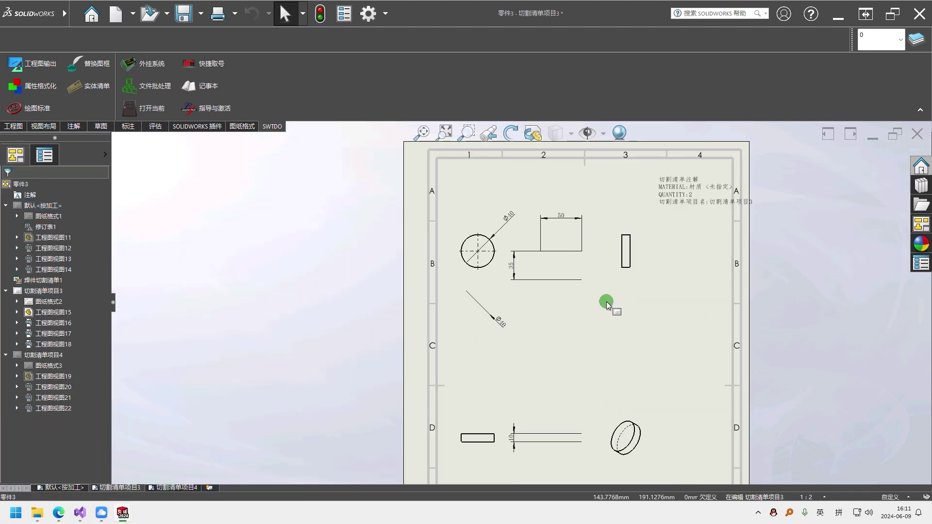
left_click(469, 262)
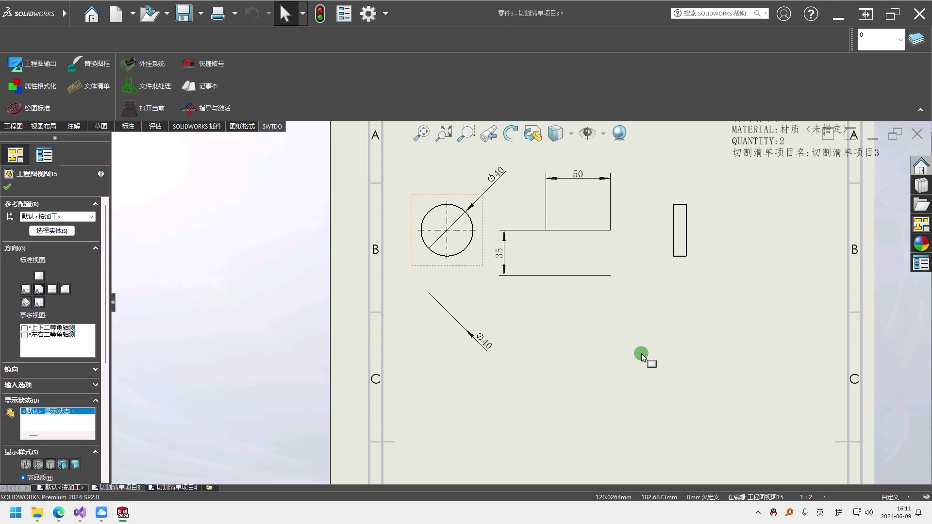
scroll(521, 302, "up", 3)
scroll(765, 371, "down", 2)
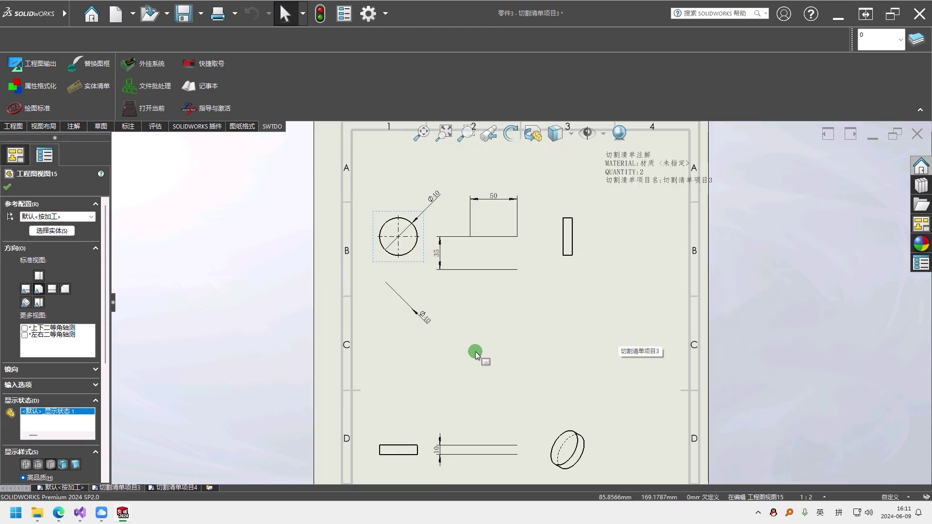
- Examine the views of the rectangular body on drawing sheet 切割清单项目4
left_click(180, 488)
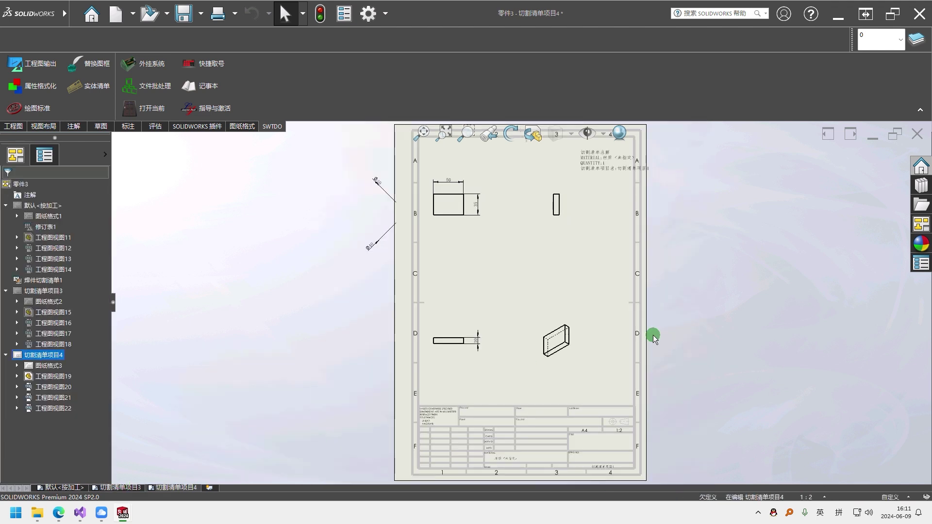
scroll(500, 268, "down", 2)
left_click(622, 321)
scroll(292, 198, "down", 1)
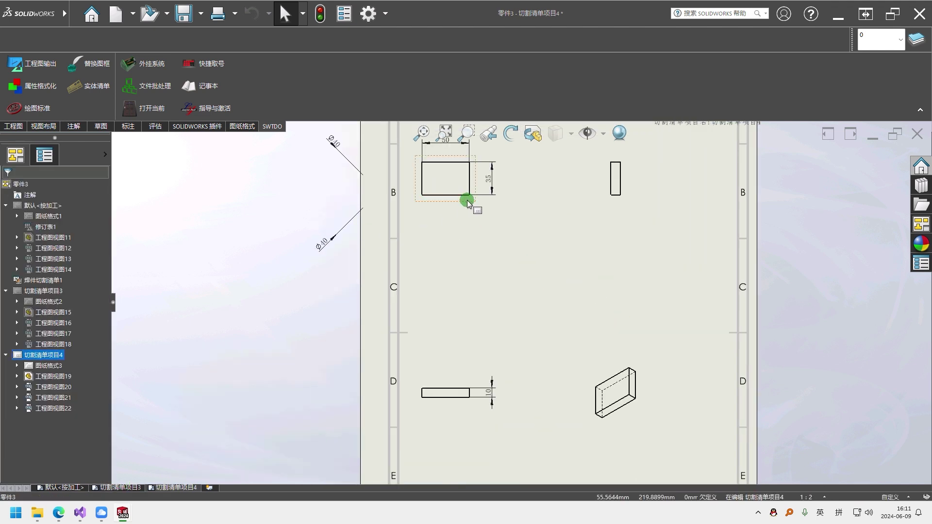
scroll(610, 293, "up", 4)
scroll(609, 293, "down", 2)
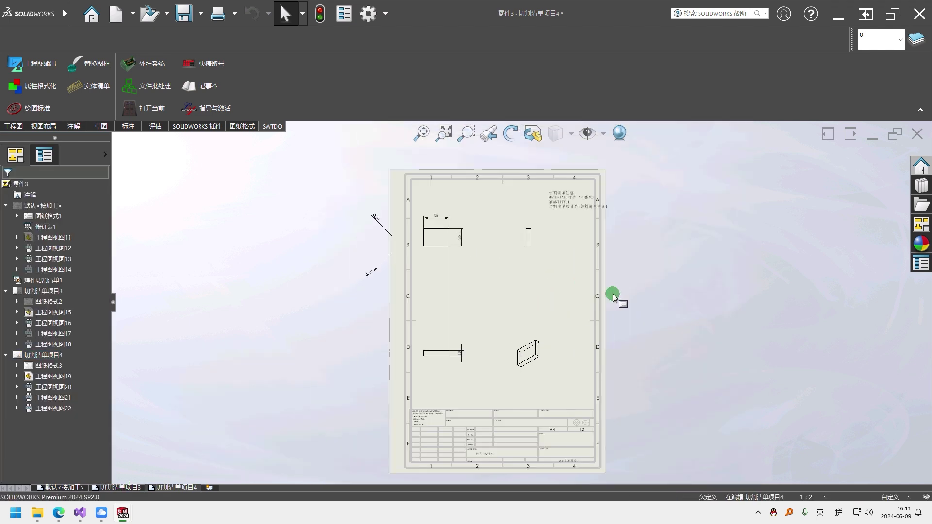
- Compare the bodies in the part model with the drawing sheets 默认<按加工>, 切割清单项目3 and 切割清单项目4
key("ctrl+Tab")
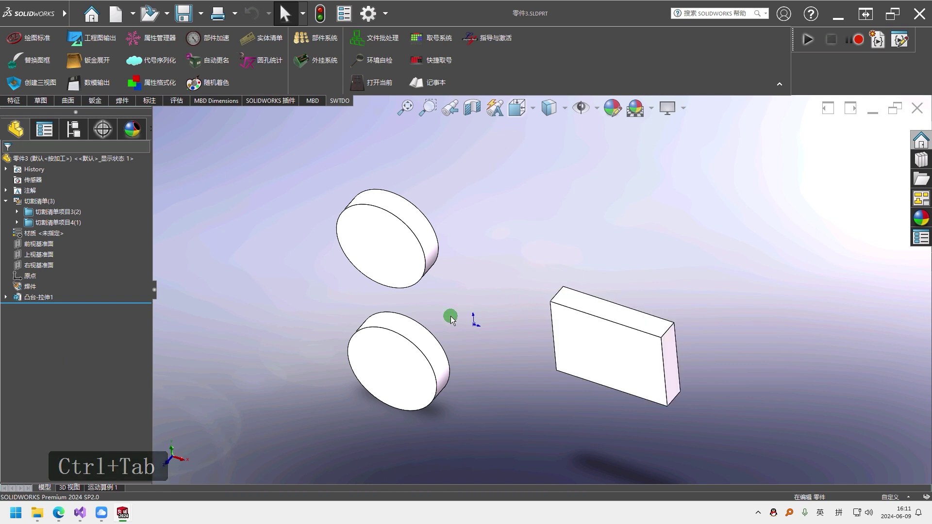
left_click(398, 330)
left_click(558, 371)
left_click(550, 375)
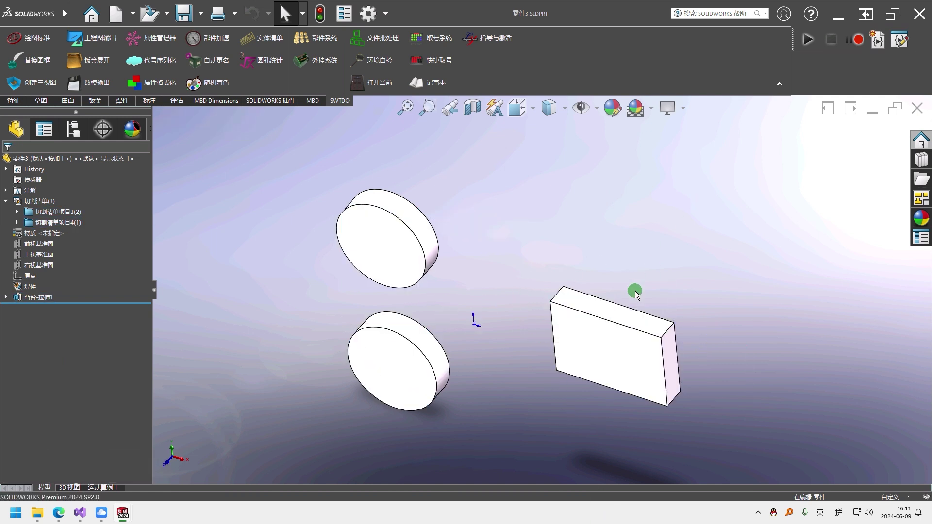
key("ctrl+Tab")
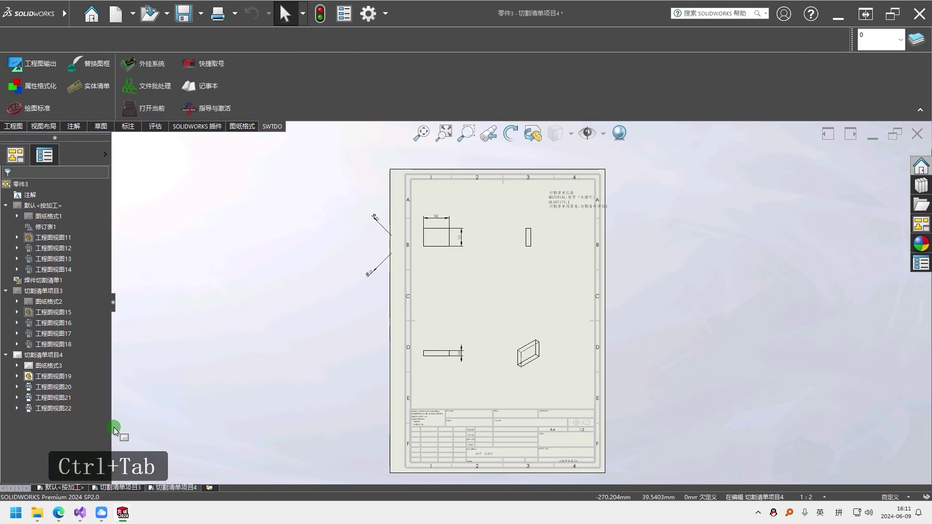
left_click(56, 487)
scroll(463, 294, "up", 5)
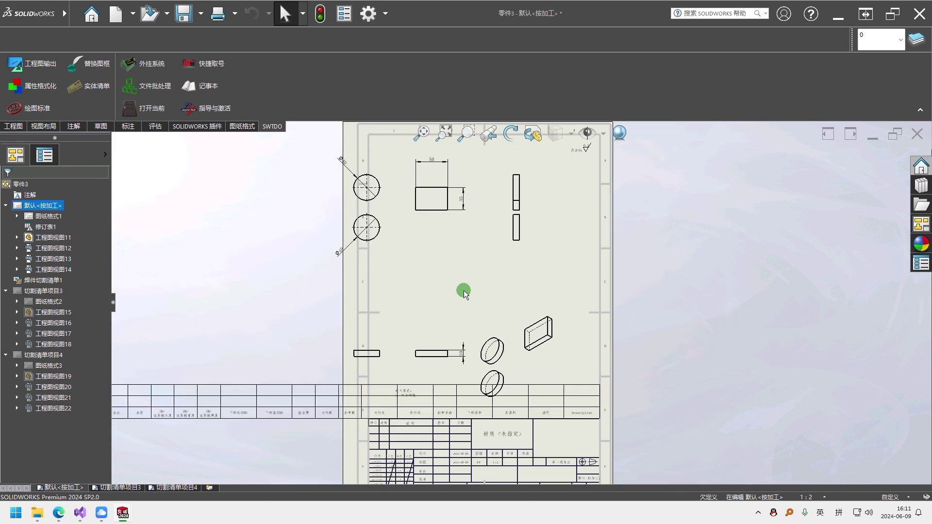
left_click(118, 487)
left_click(174, 487)
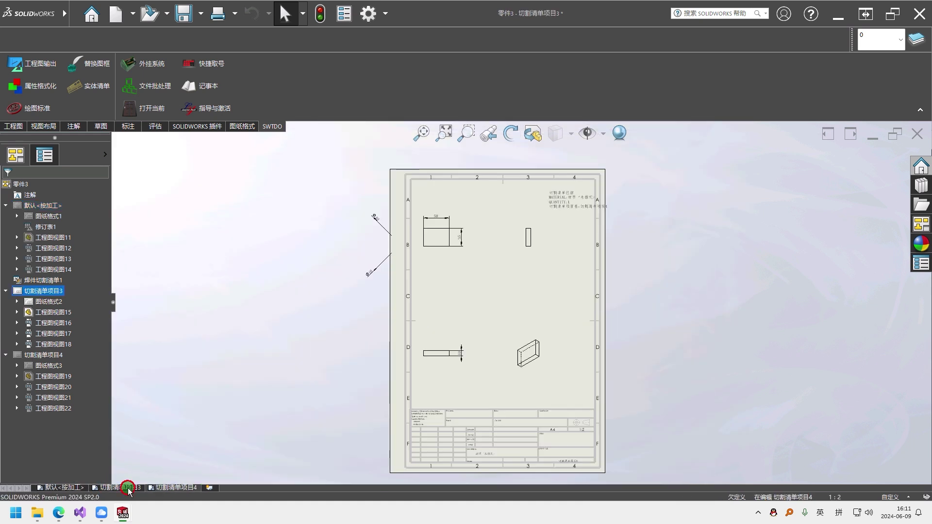
- Return to the part model and inspect the two identical round bodies
key("ctrl+Tab")
left_click(499, 271)
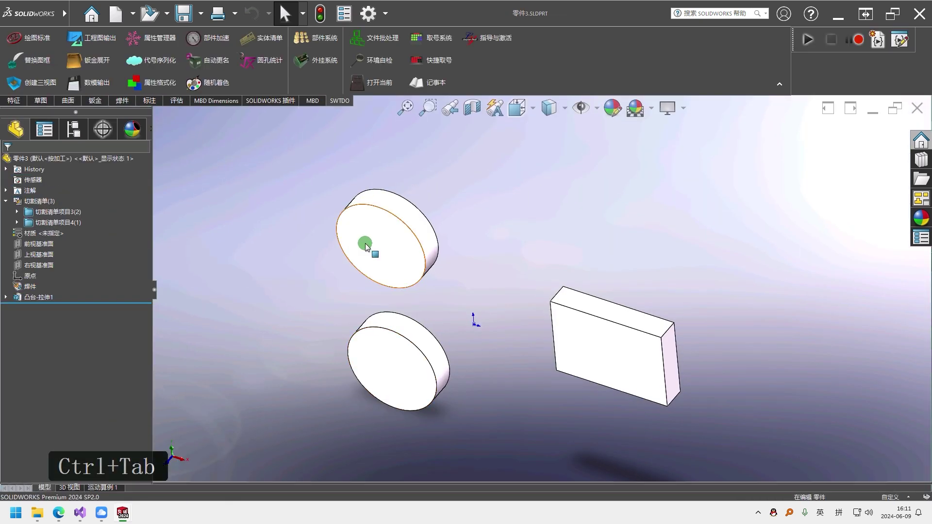
left_click(366, 245)
left_click(392, 378)
left_click(537, 443)
scroll(500, 282, "up", 5)
scroll(637, 318, "down", 4)
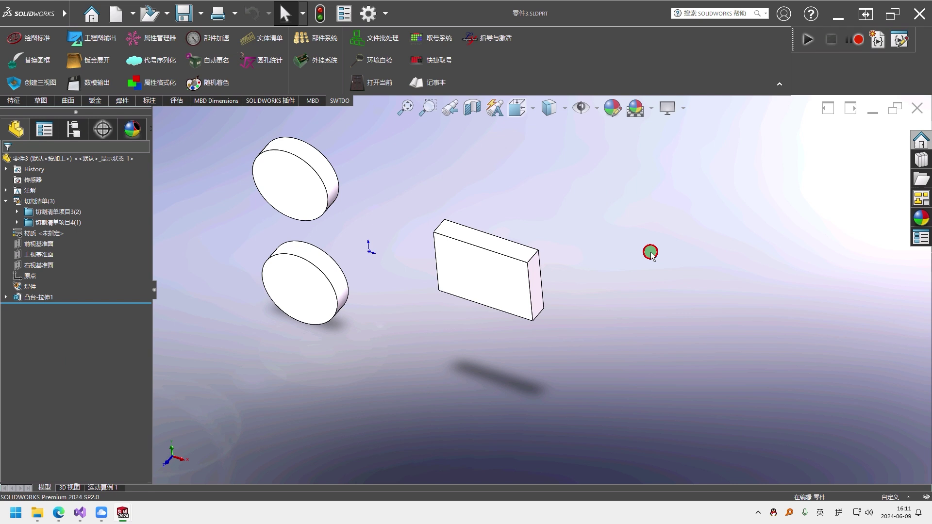
- Go back to drawing sheet 切割清单项目3 and review how the round body is drawn
key("ctrl+Tab")
left_click(501, 267)
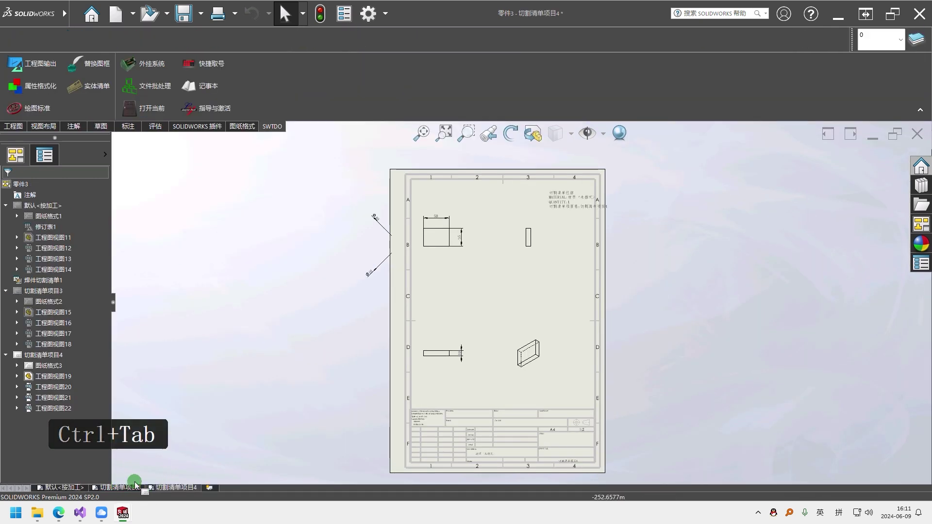
left_click(112, 488)
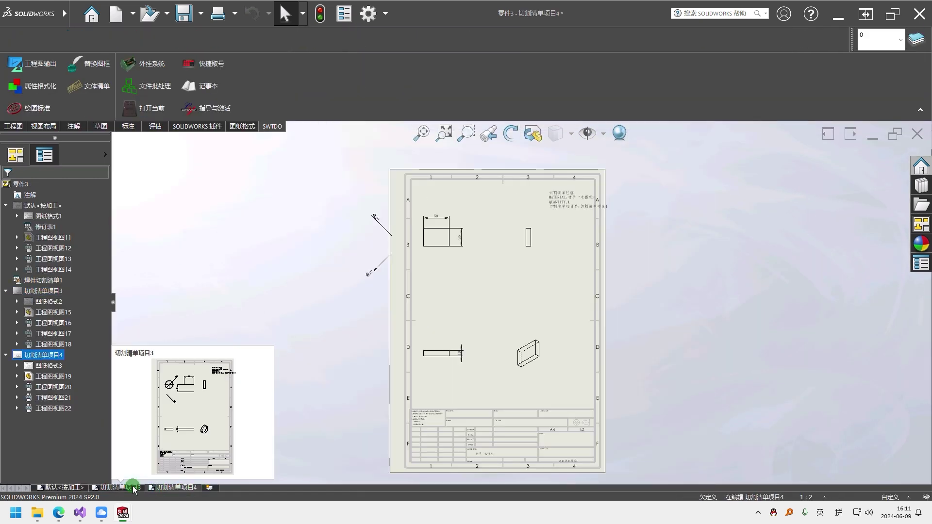
scroll(573, 357, "up", 3)
scroll(564, 340, "down", 2)
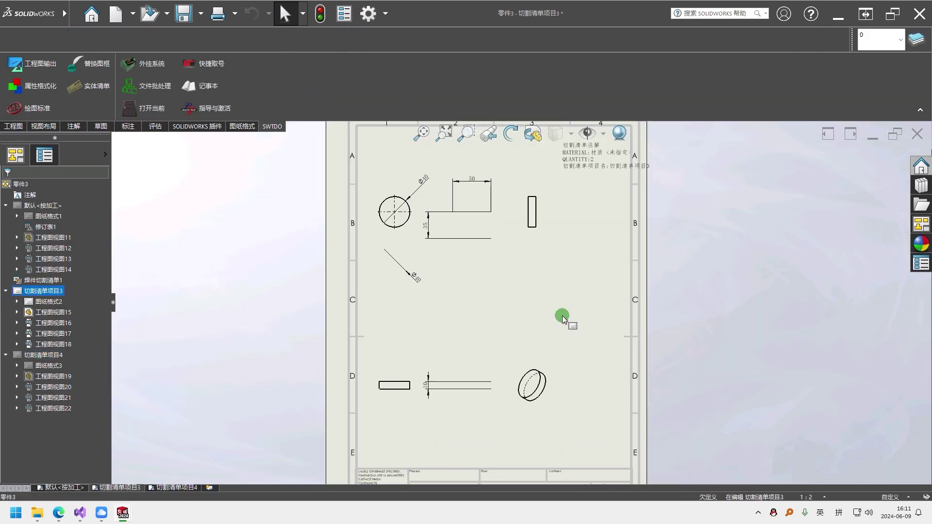
left_click(569, 284)
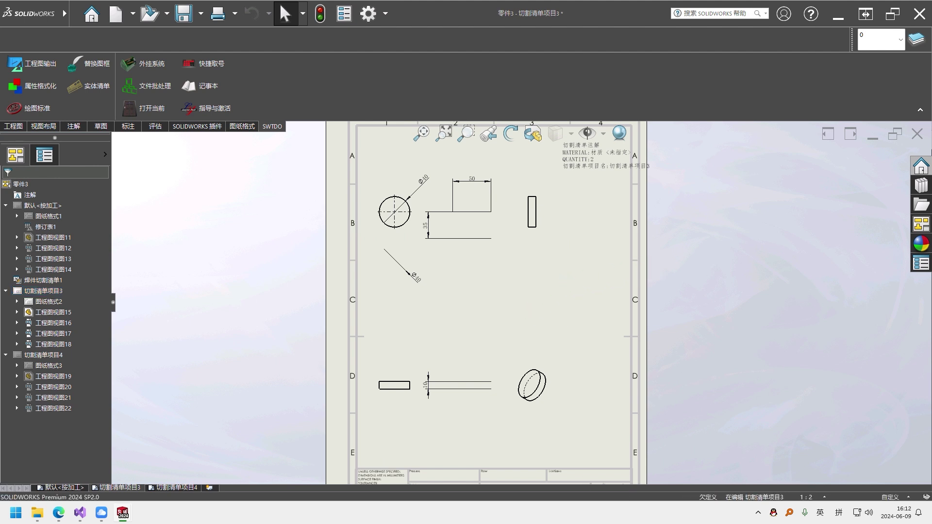
scroll(588, 198, "down", 1)
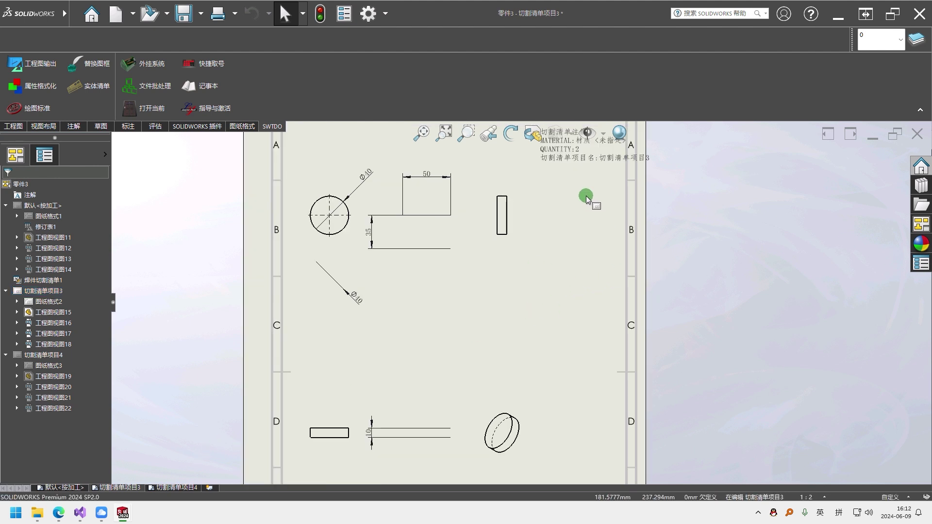
- Examine the cut list note with material, quantity and item name on sheet 切割清单项目3
middle_click_drag(587, 196, 531, 316)
scroll(545, 264, "down", 7)
left_click(446, 291)
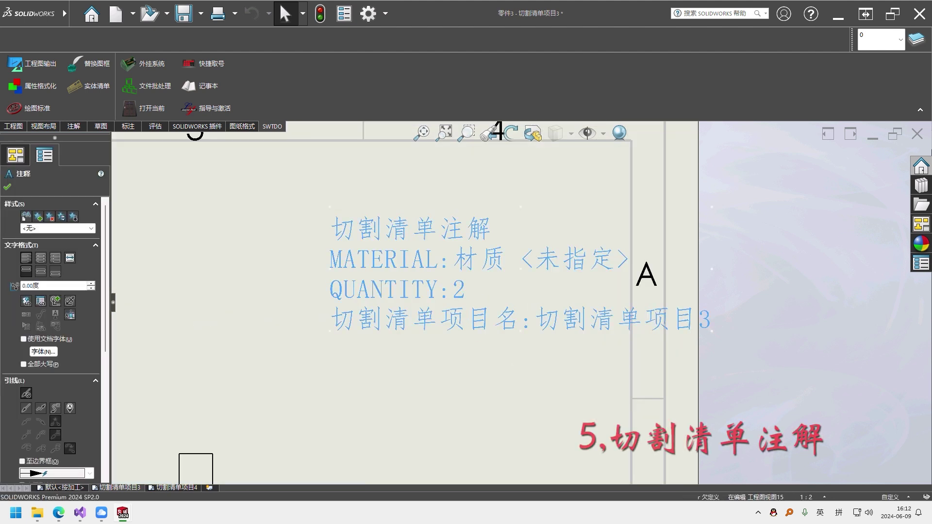
scroll(482, 351, "up", 6)
scroll(497, 297, "down", 8)
scroll(494, 341, "up", 5)
scroll(493, 340, "up", 8)
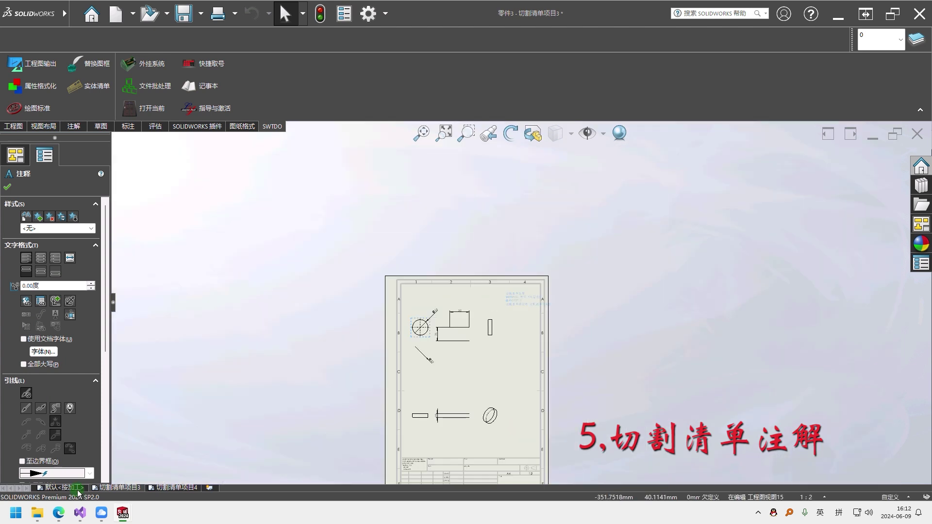
- Examine the columns and rows of the weldment cut list table on sheet 默认<按加工>
left_click(75, 489)
scroll(436, 398, "up", 6)
scroll(330, 344, "down", 5)
left_click(634, 311)
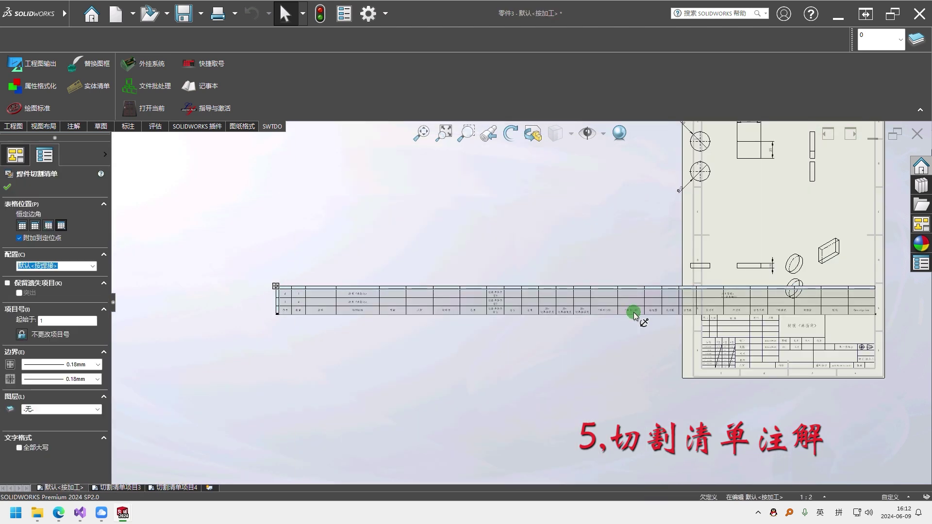
scroll(636, 310, "down", 3)
scroll(370, 284, "up", 5)
scroll(438, 301, "down", 2)
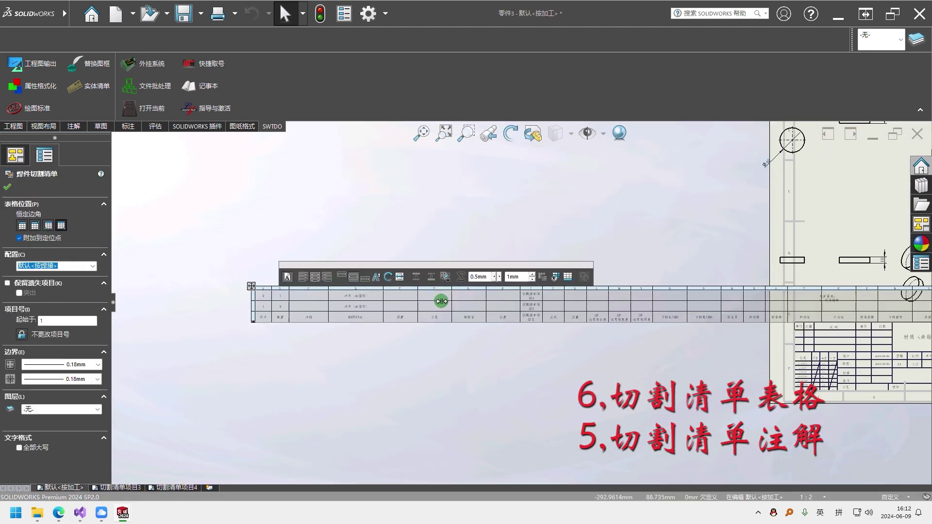
scroll(391, 410, "up", 3)
scroll(454, 292, "up", 1)
left_click(454, 293)
scroll(420, 291, "down", 1)
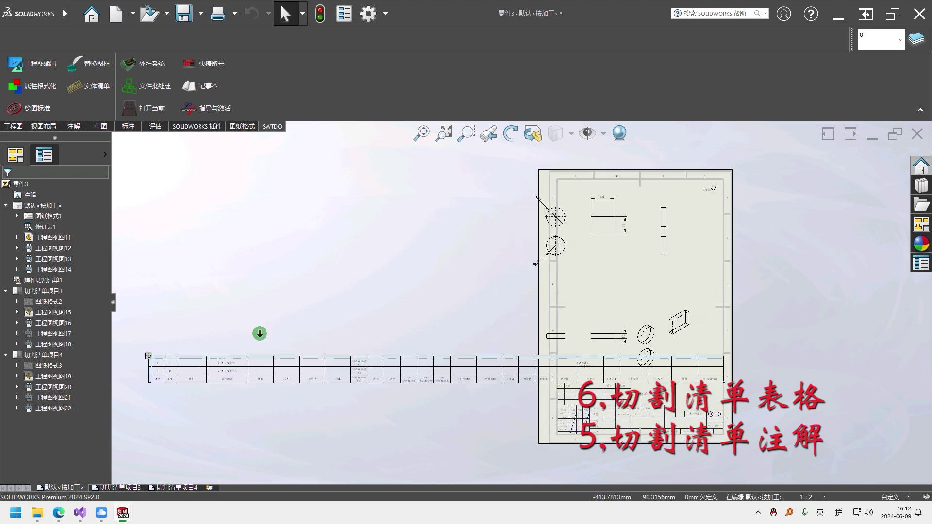
scroll(765, 236, "down", 1)
- Switch to the part model and arrange its window side by side with the 1.SW文件 folder window
left_click(874, 135)
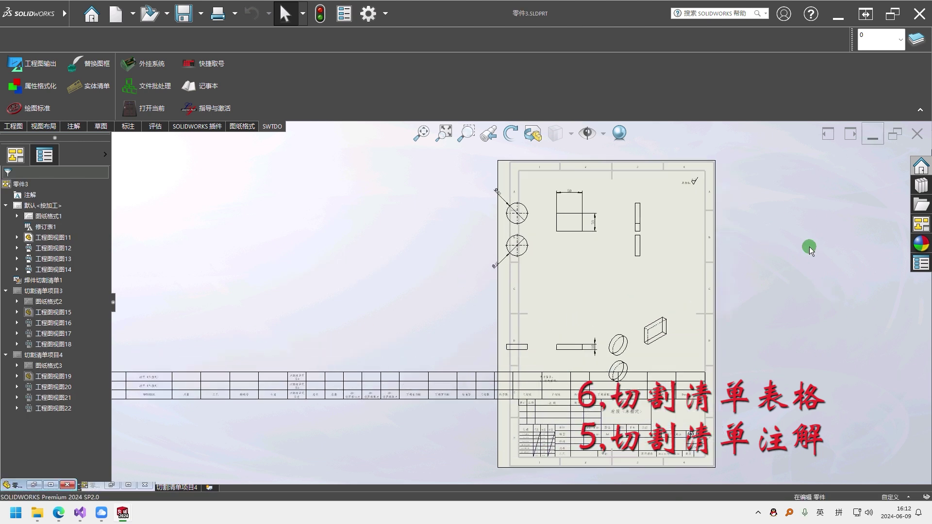
double_click(95, 486)
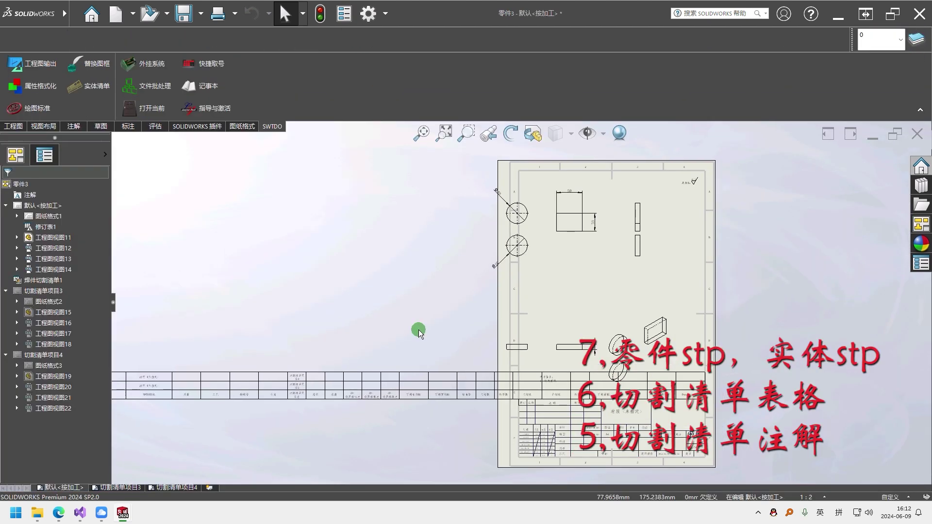
key("ctrl+Tab")
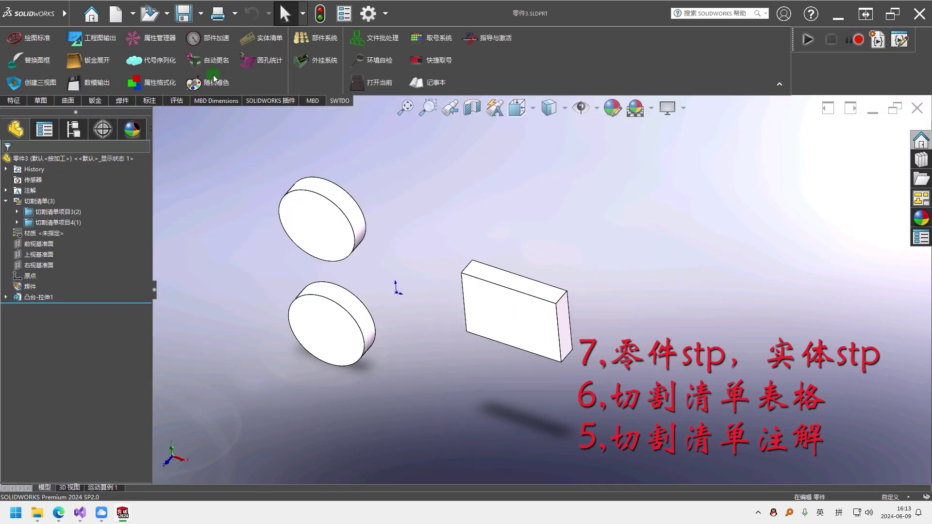
key("alt+Tab")
left_click_drag(646, 13, 1, 194)
left_click(853, 336)
left_click(598, 277)
scroll(598, 276, "down", 1)
scroll(564, 249, "up", 1)
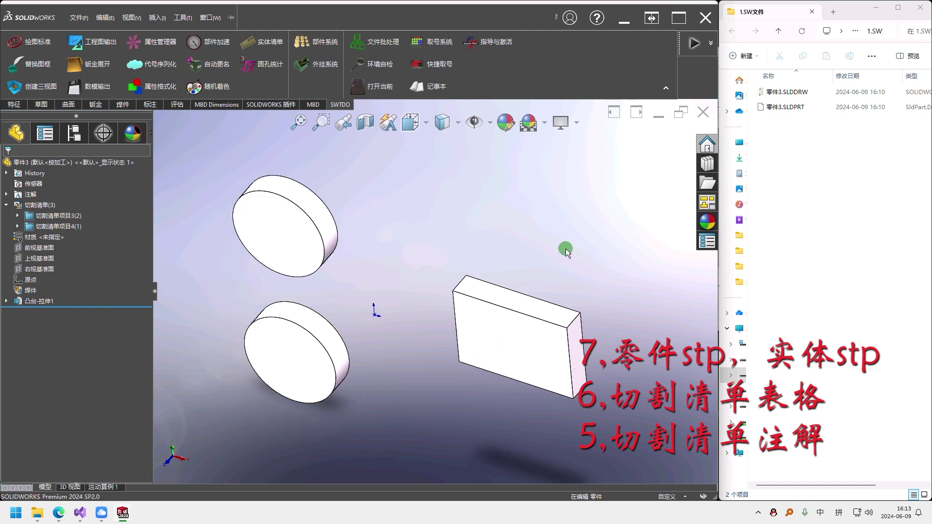
- Export the whole part as a STEP 214 file with the 数模输出 tool and select the exported file in the folder
left_click(78, 83)
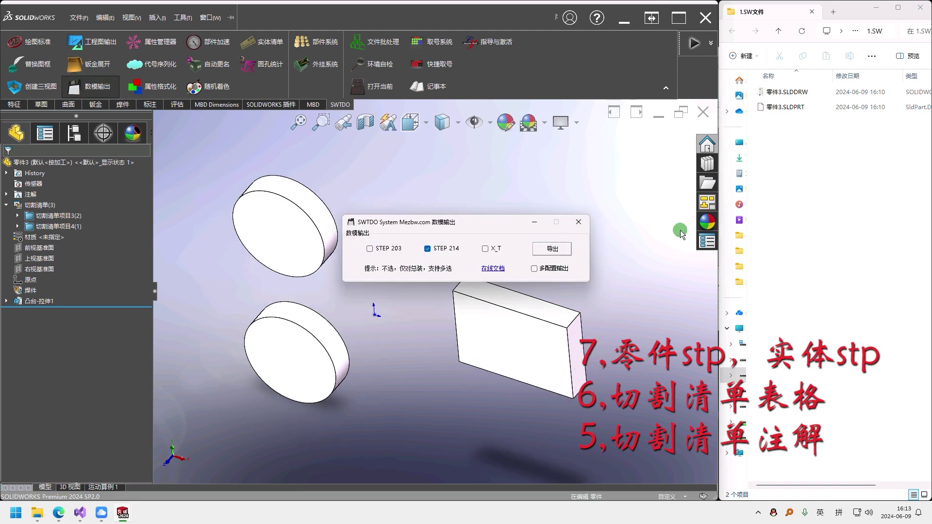
left_click(553, 248)
left_click(470, 269)
left_click(811, 173)
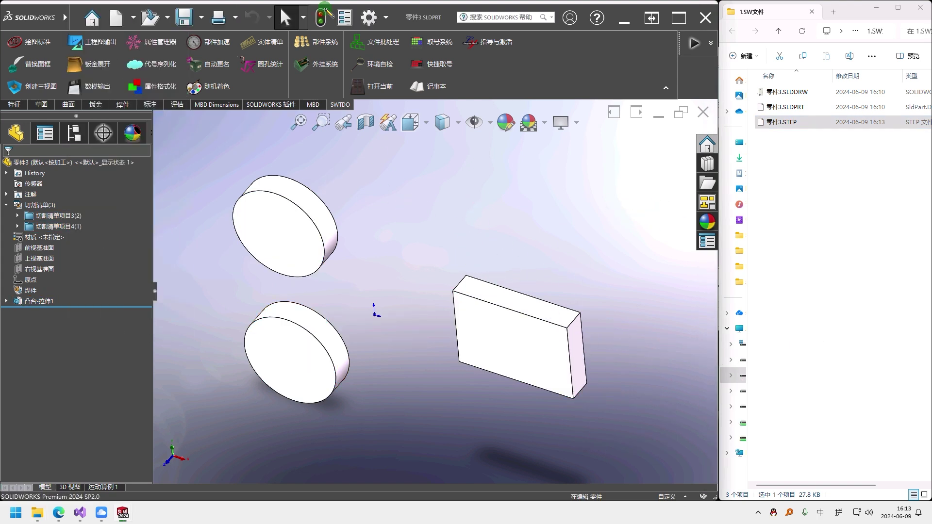
- Export each cut list body as a separate STEP file with the 实体导出STP function of the 实体清单 tool
left_click(260, 41)
left_click_drag(711, 55, 580, 68)
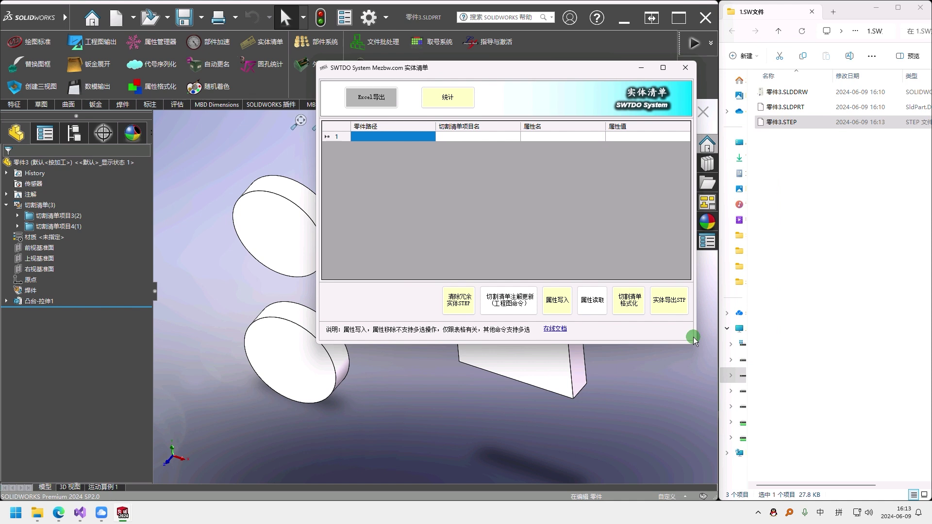
left_click(681, 309)
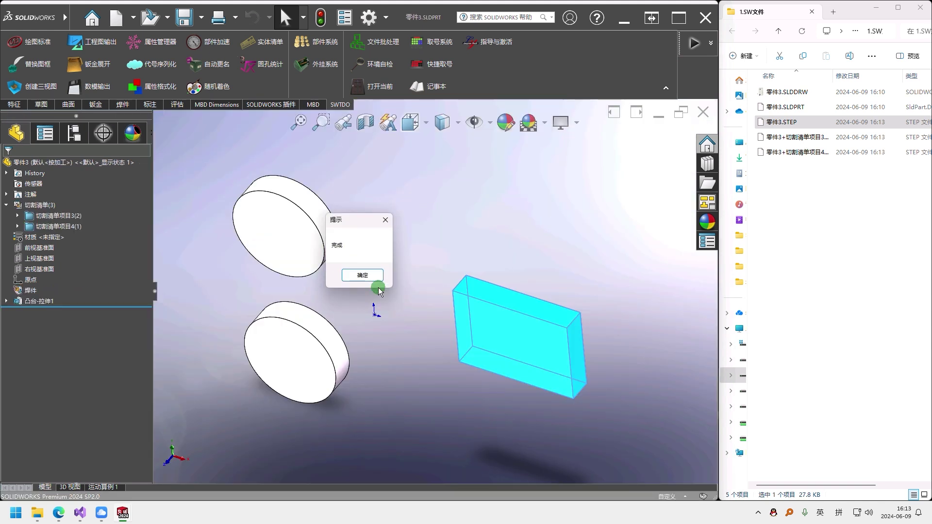
left_click(373, 275)
- Inspect the full file names of the exported part STEP file and the two body STEP files
left_click(808, 125)
key("F2")
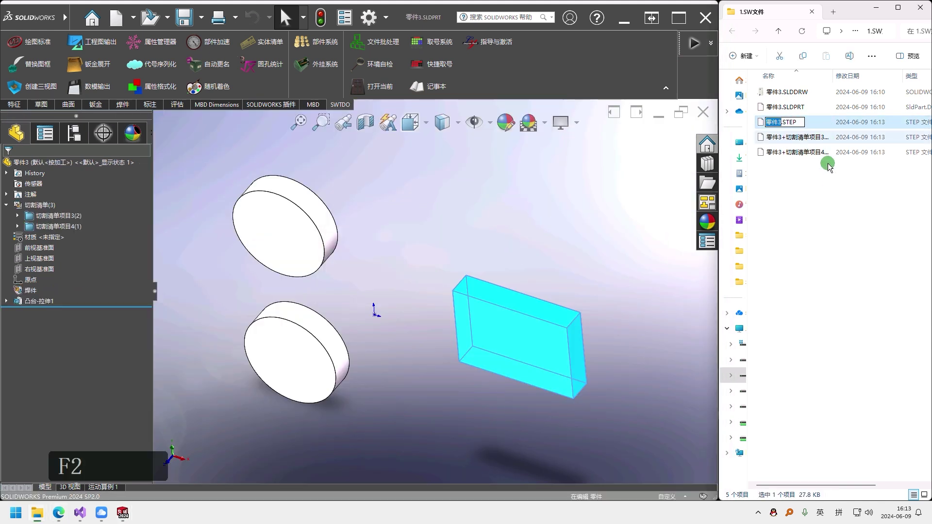
left_click(796, 137)
key("F2")
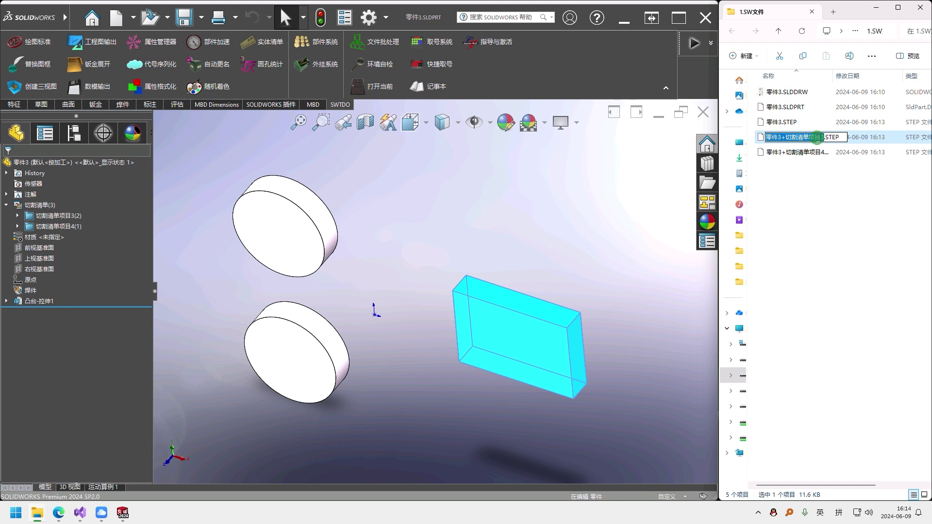
left_click(811, 153)
key("F2")
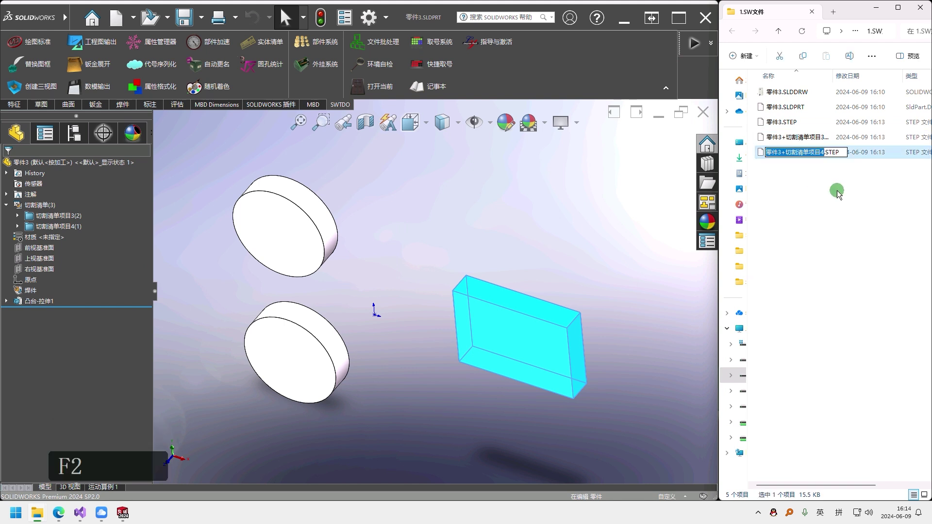
- Rename the two cut list items as yuan for the round bodies and fang for the rectangular body
left_click(55, 215)
key("F2")
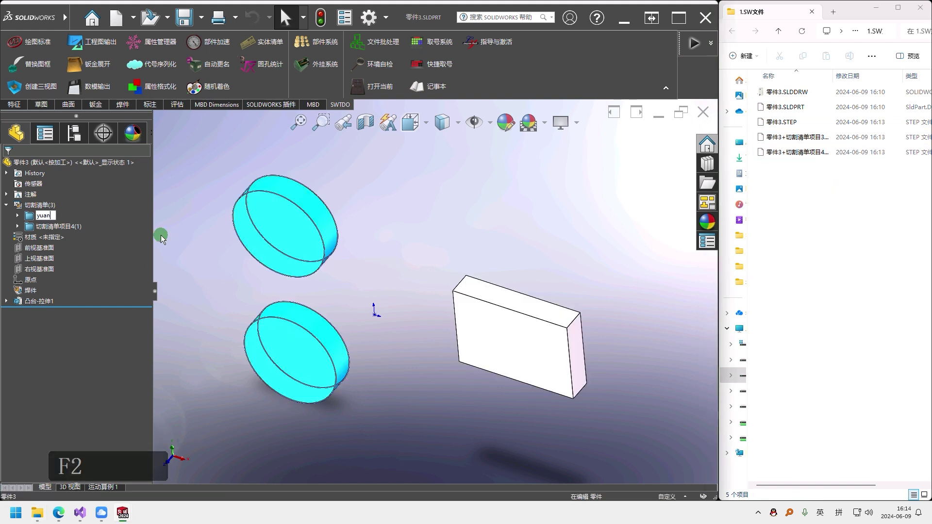
key("Return")
key("Down")
key("F2")
type("fang")
left_click(495, 243)
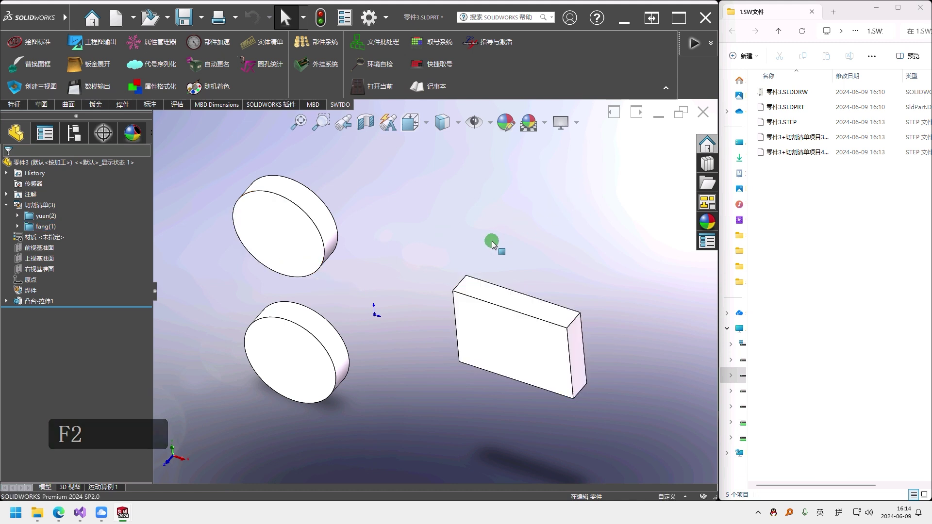
- Try to format the cut list with the 切割清单格式化 function of the 实体清单 tool
middle_click_drag(495, 243, 410, 229)
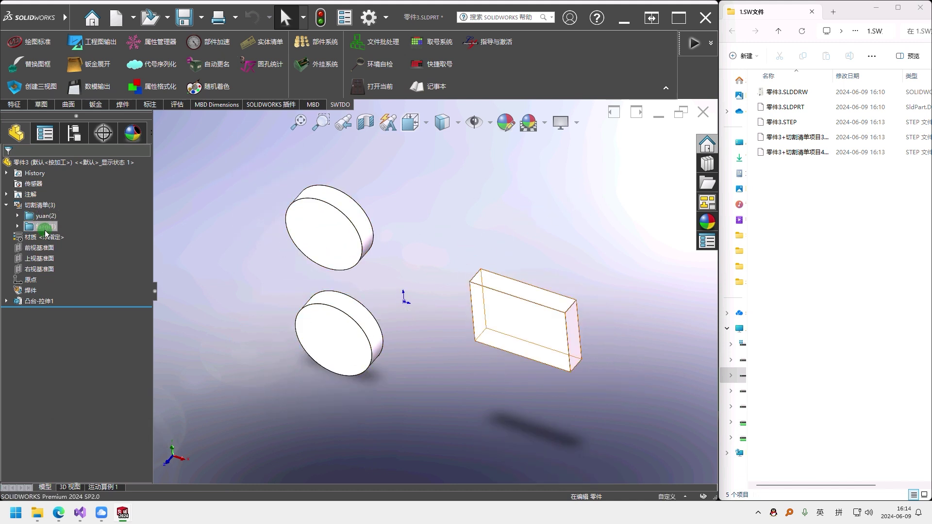
left_click(354, 172)
scroll(476, 253, "down", 3)
scroll(552, 253, "up", 3)
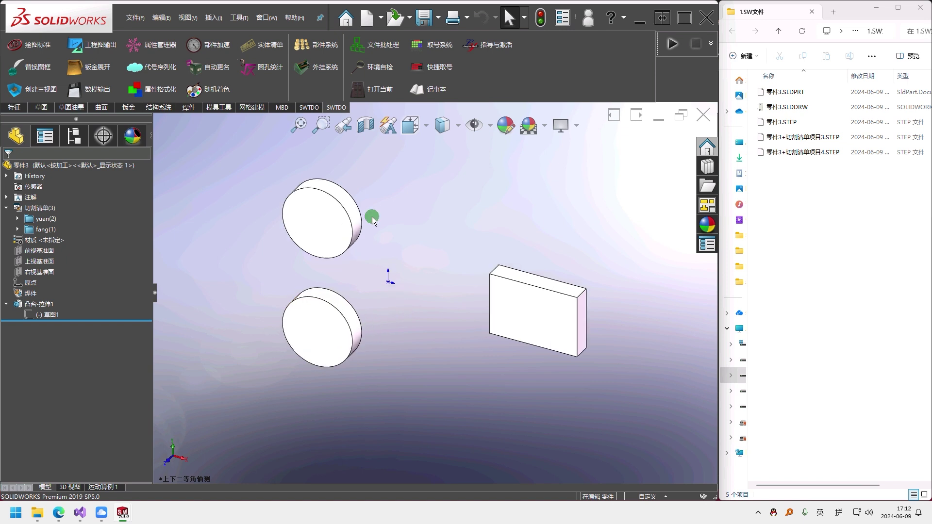
left_click(262, 44)
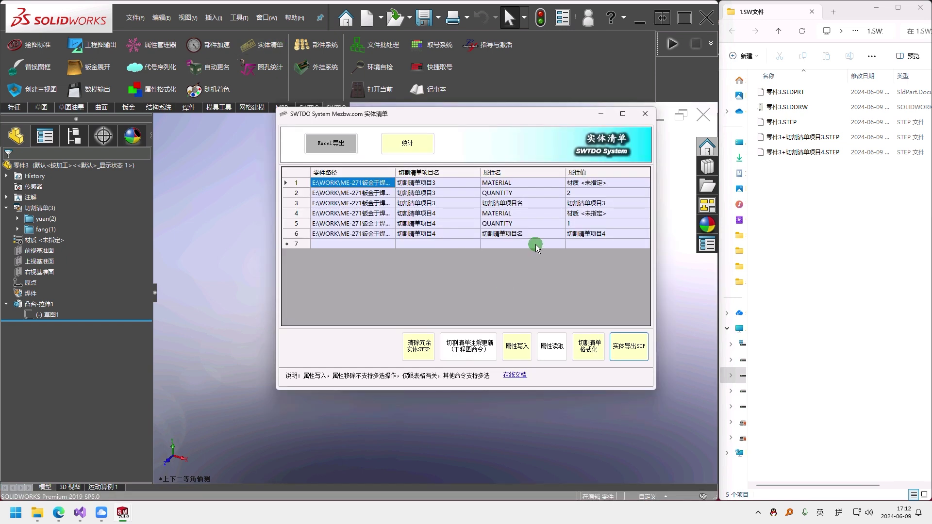
left_click(592, 346)
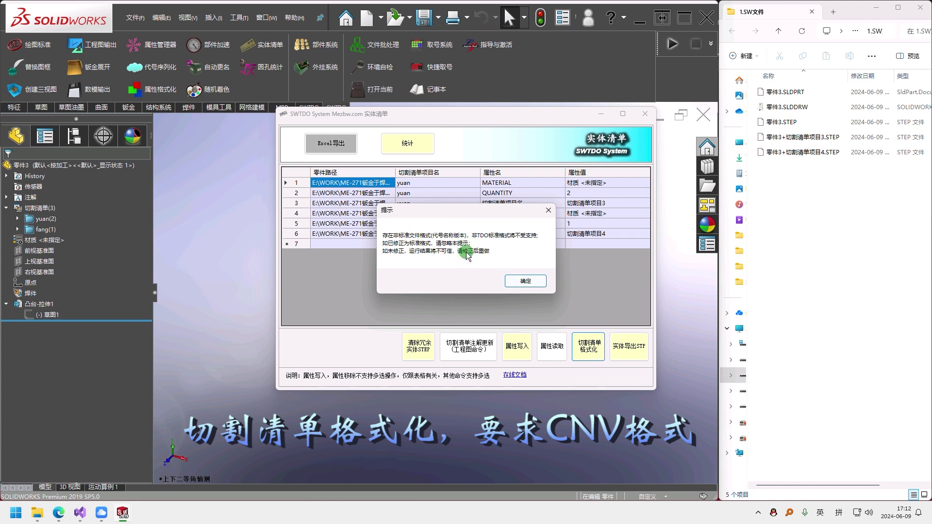
left_click(525, 280)
left_click(644, 113)
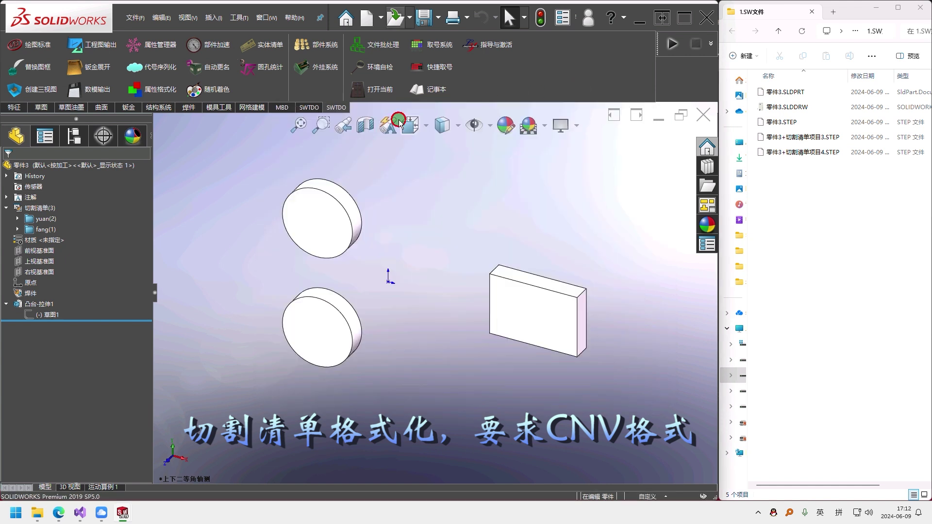
- Rename the part and its drawing file with the 智能更名 function of the 自动更名 tool
left_click(212, 68)
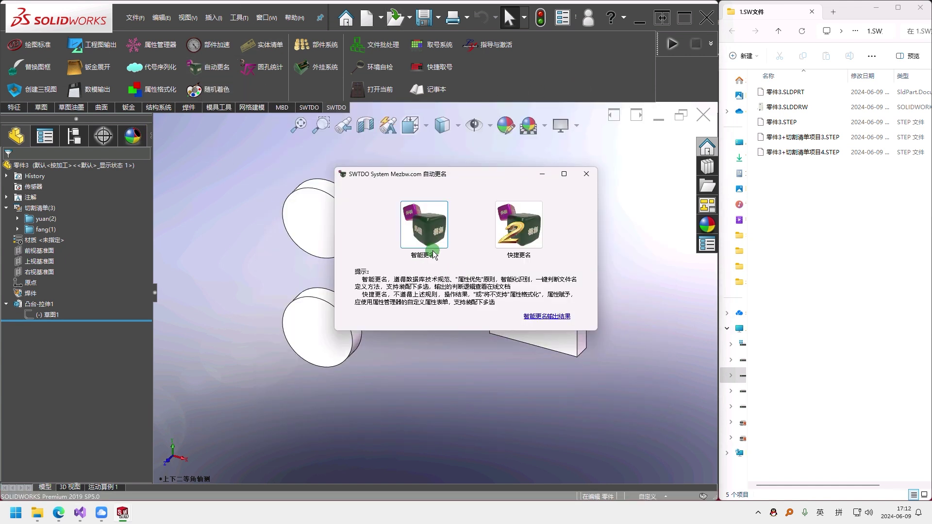
left_click(423, 224)
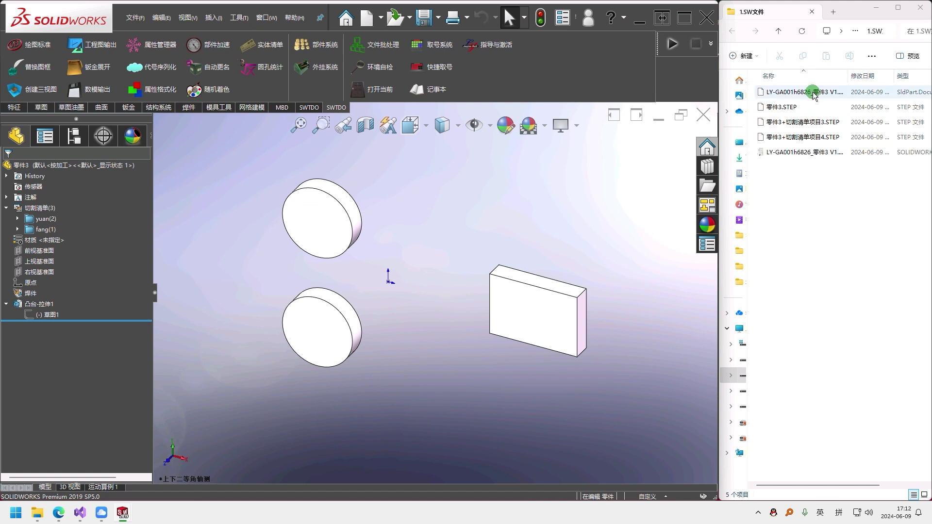
left_click(358, 273)
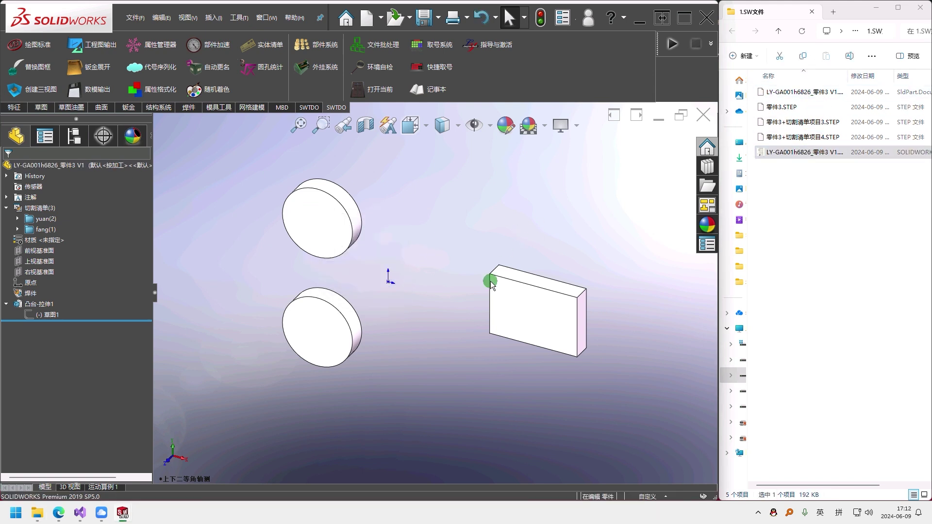
- Format the cut list with 切割清单格式化 in the 实体清单 tool and check the 代号 value of the yuan item
left_click(262, 44)
left_click(588, 348)
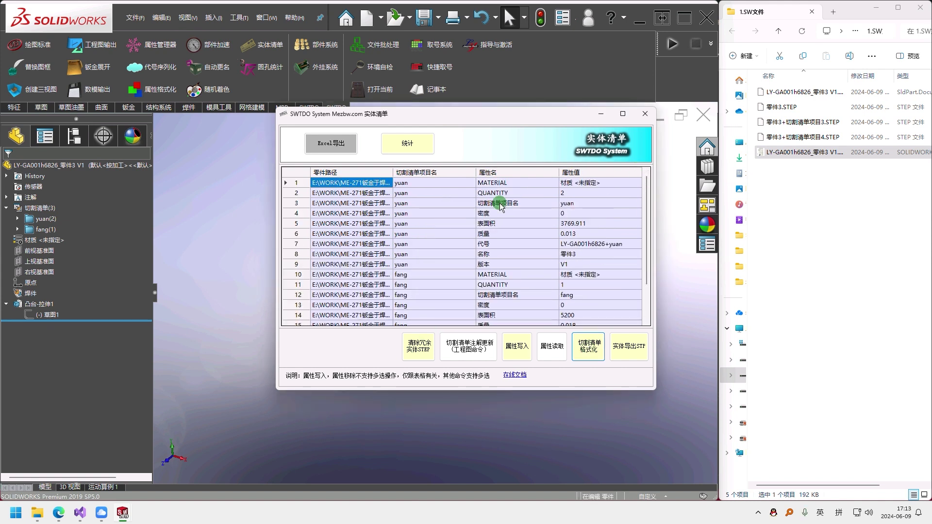
left_click(600, 243)
left_click(540, 247)
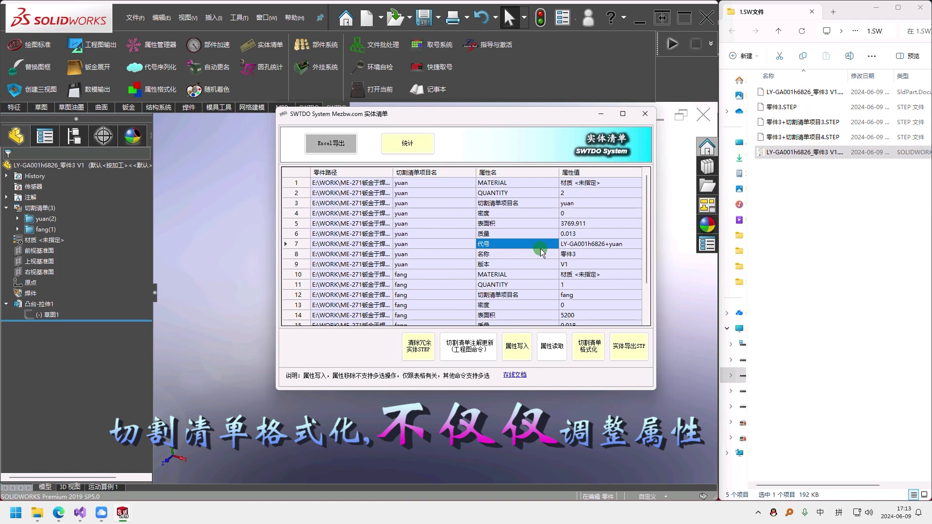
left_click(619, 246)
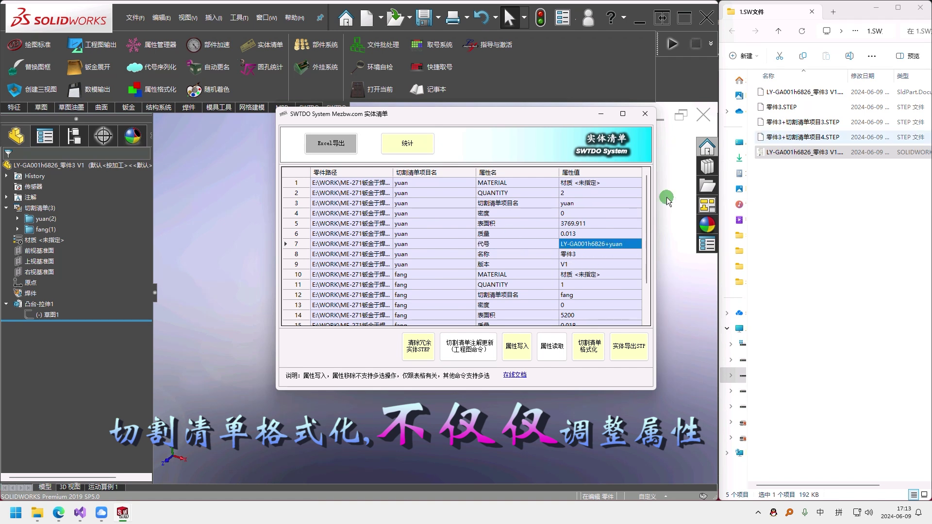
key("F2")
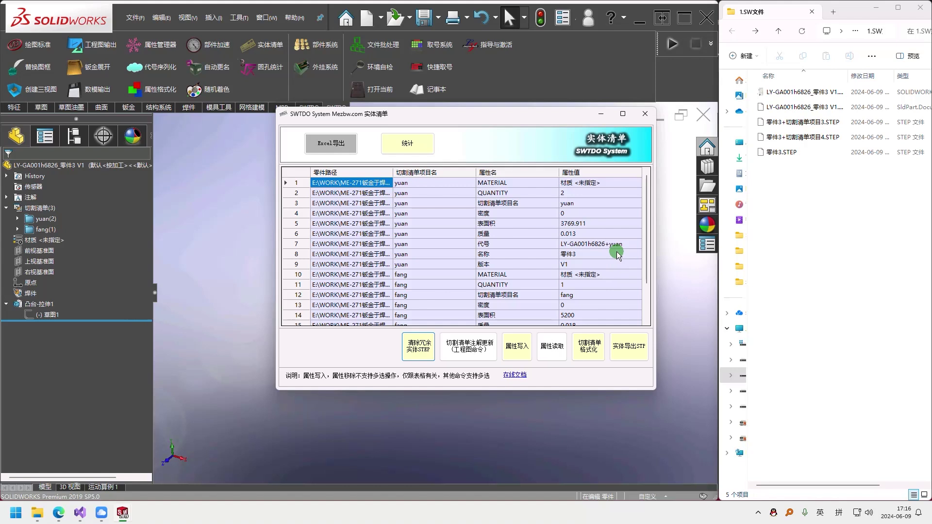
left_click(625, 245)
left_click(624, 244)
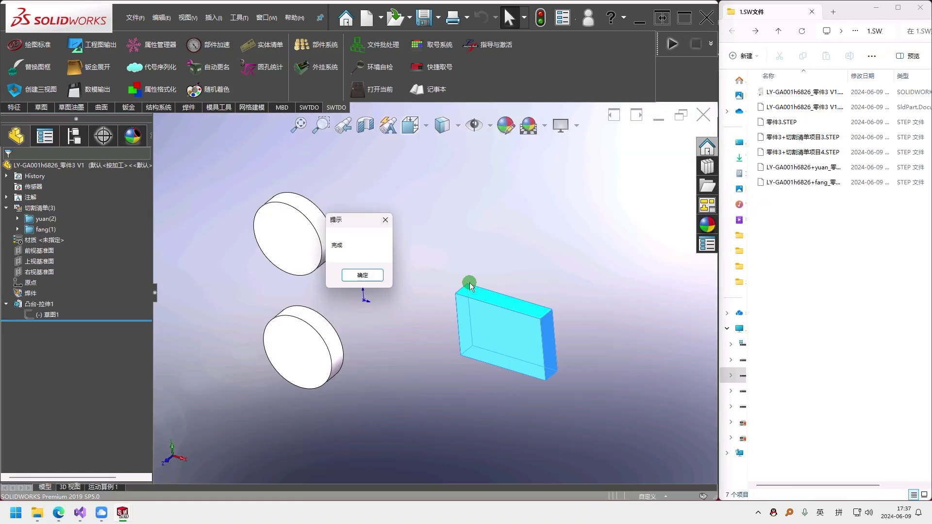
- Remove the outdated body STEP files from the folder with the 清除冗余实体STEP function of the 实体清单 tool
left_click(259, 44)
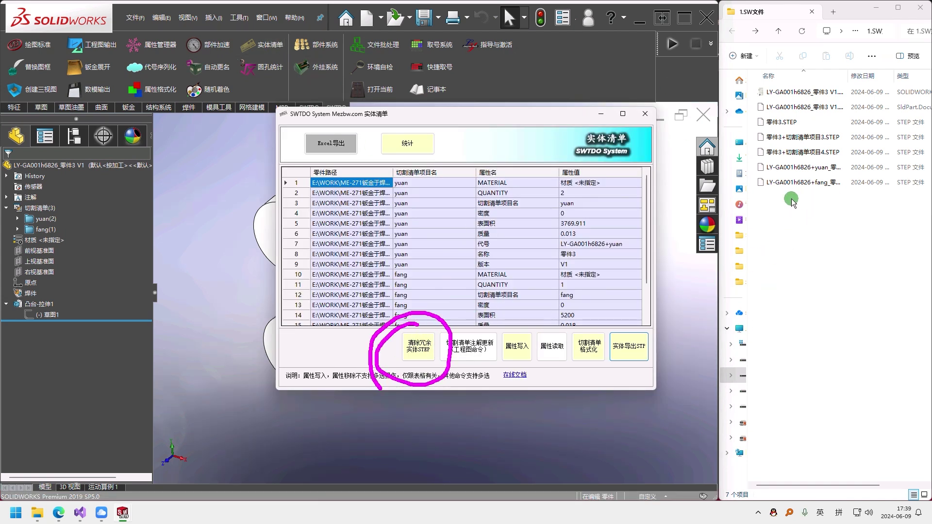
mouse_move(757, 173)
left_mouse_down()
mouse_move(865, 129)
mouse_move(759, 126)
mouse_move(775, 160)
left_mouse_up()
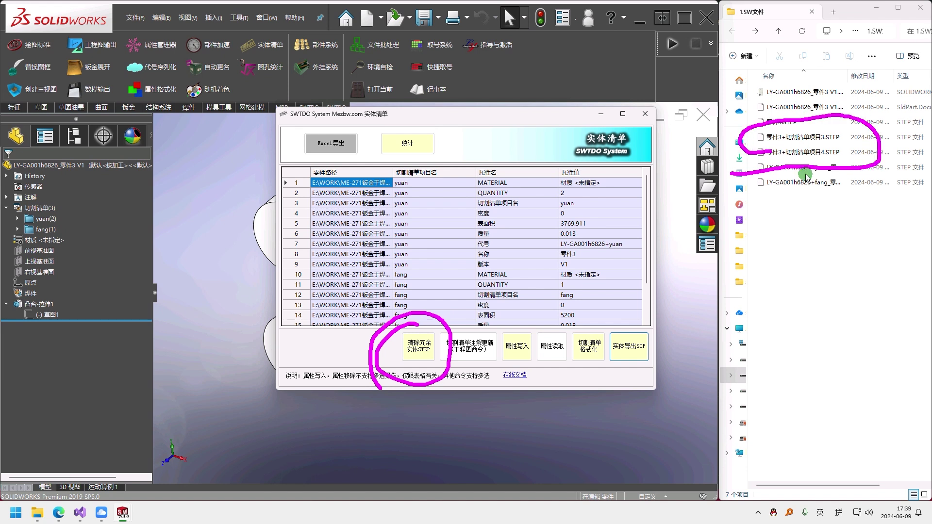
key("Escape")
left_click(430, 362)
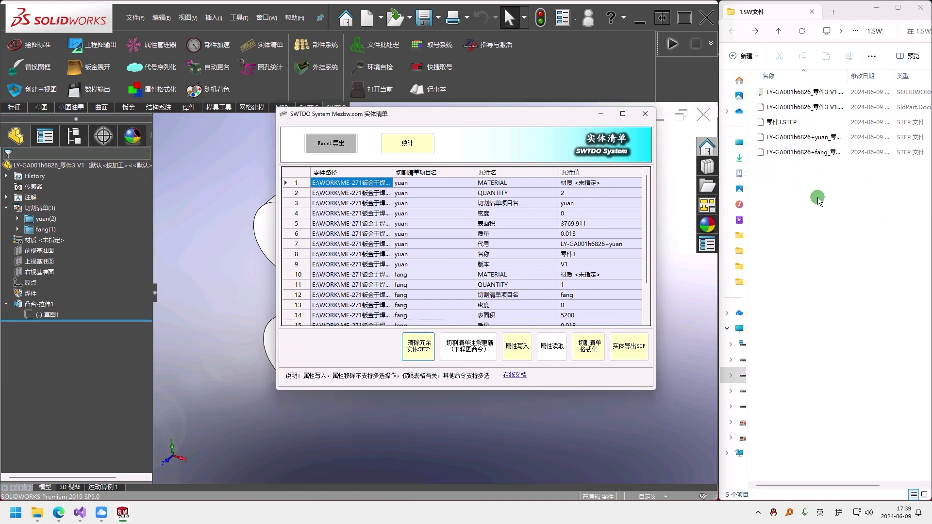
left_click(790, 186)
left_click(547, 95)
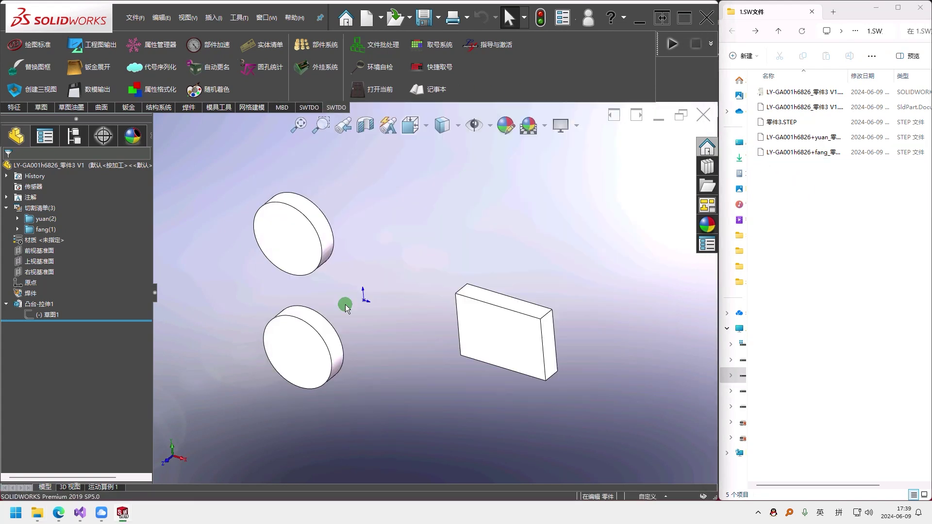
- Examine the model's bodies and the yuan and fang cut list items alongside the STEP files in the folder
left_click(540, 352)
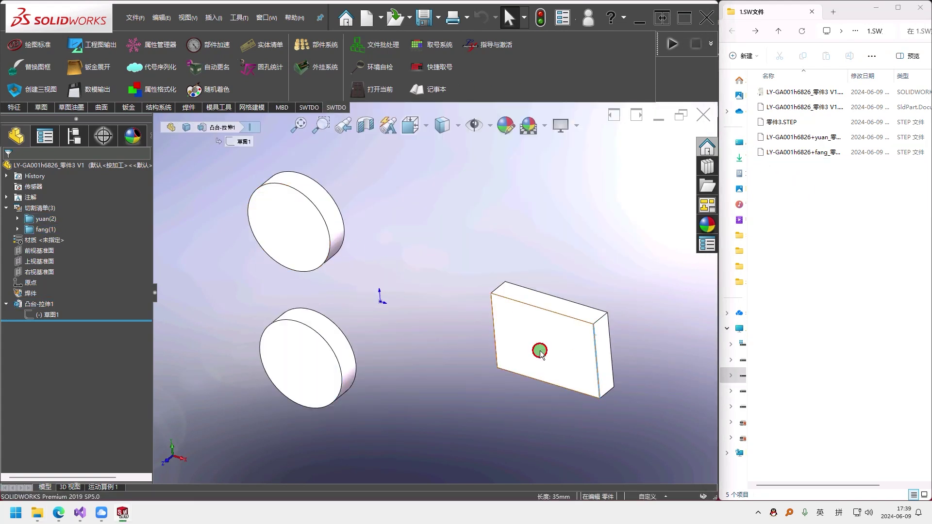
left_click(333, 249)
left_click(44, 228)
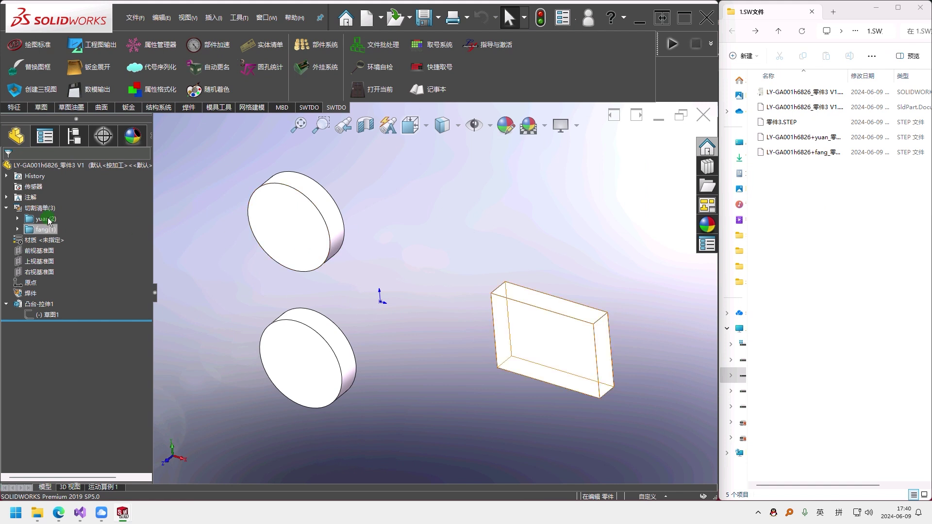
left_click(47, 230)
left_click(360, 291)
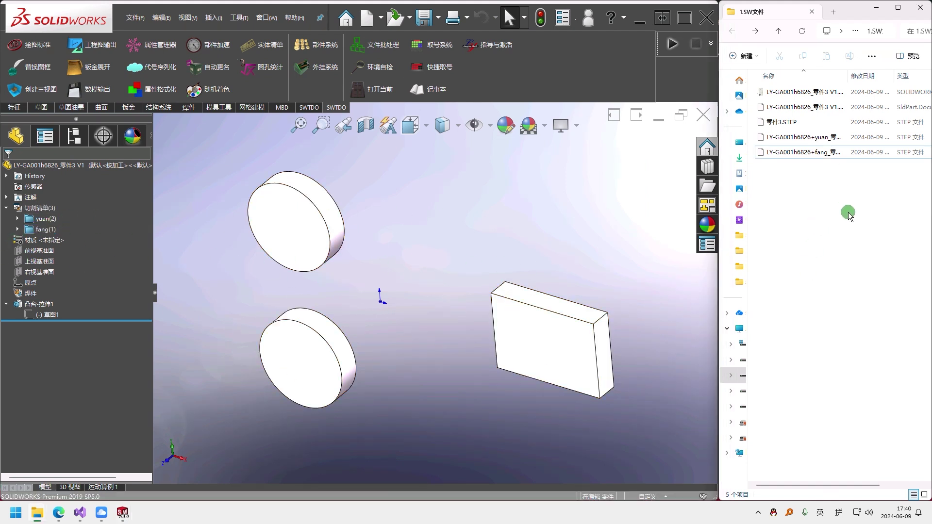
left_click_drag(849, 209, 818, 286)
left_click_drag(842, 316, 796, 264)
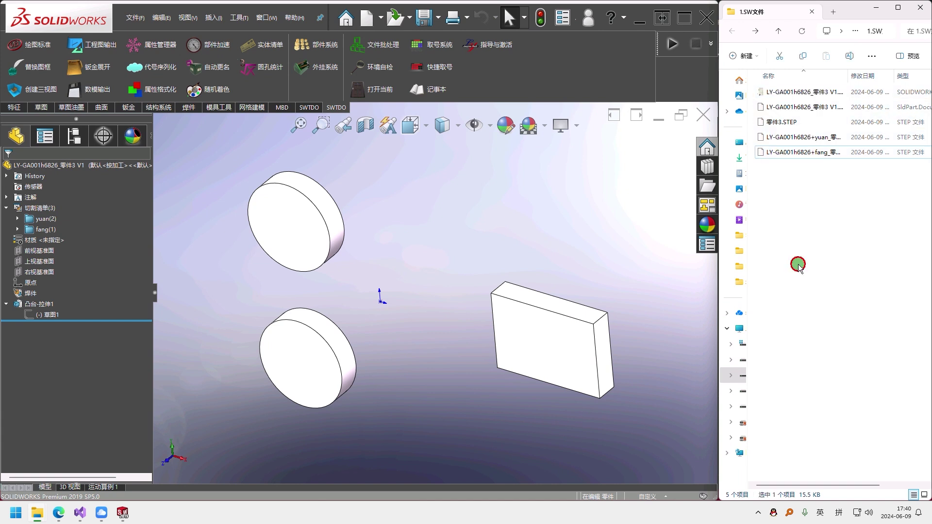
left_click(248, 245)
- Compare the cut list item names and properties in the 实体清单 tool with the body STEP files in the folder
left_click(262, 44)
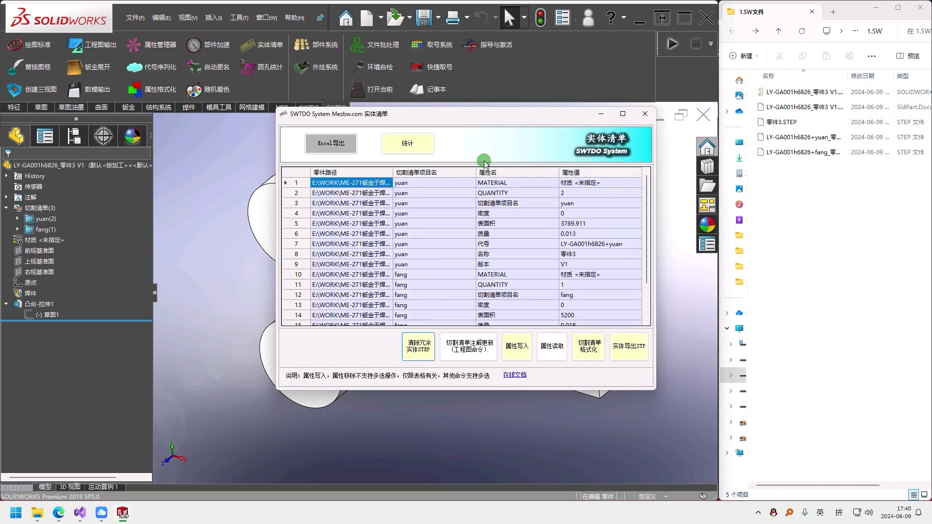
left_click(831, 154)
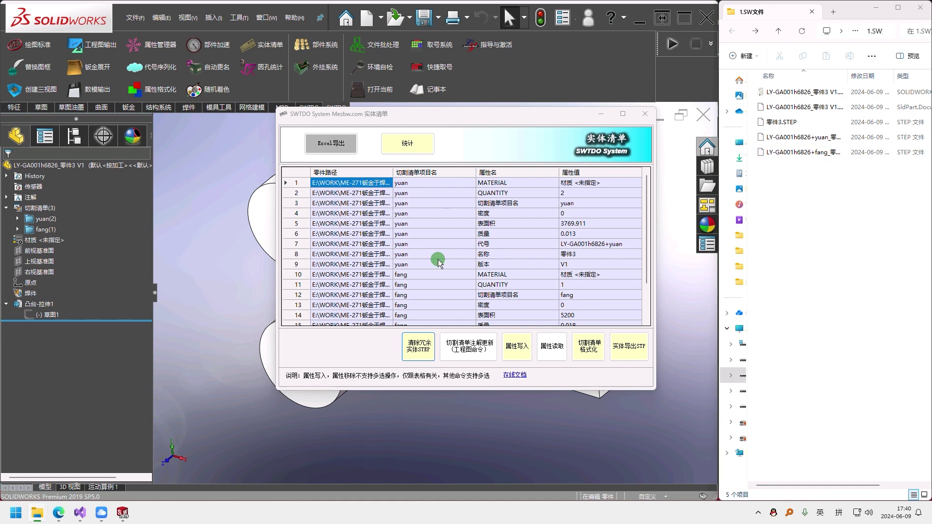
left_click_drag(433, 214, 433, 275)
left_click_drag(433, 214, 435, 293)
left_click(822, 215)
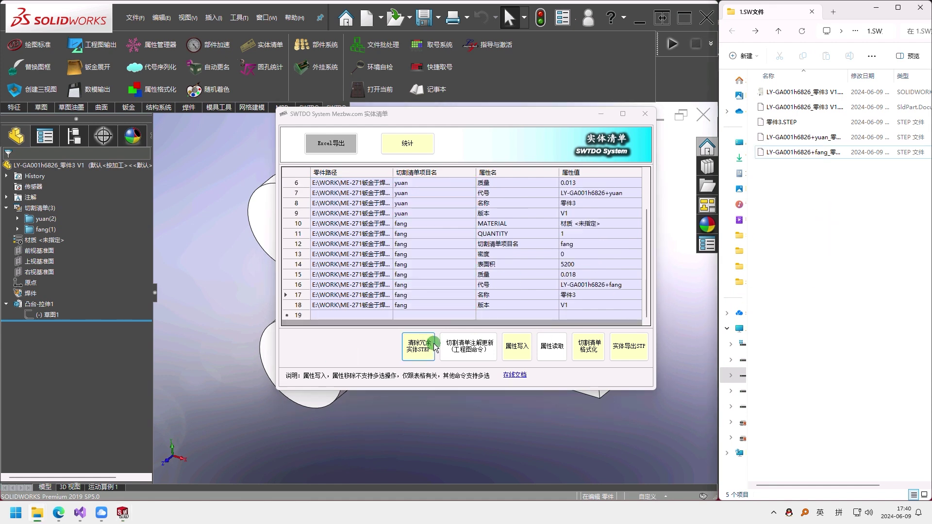
left_click(400, 347)
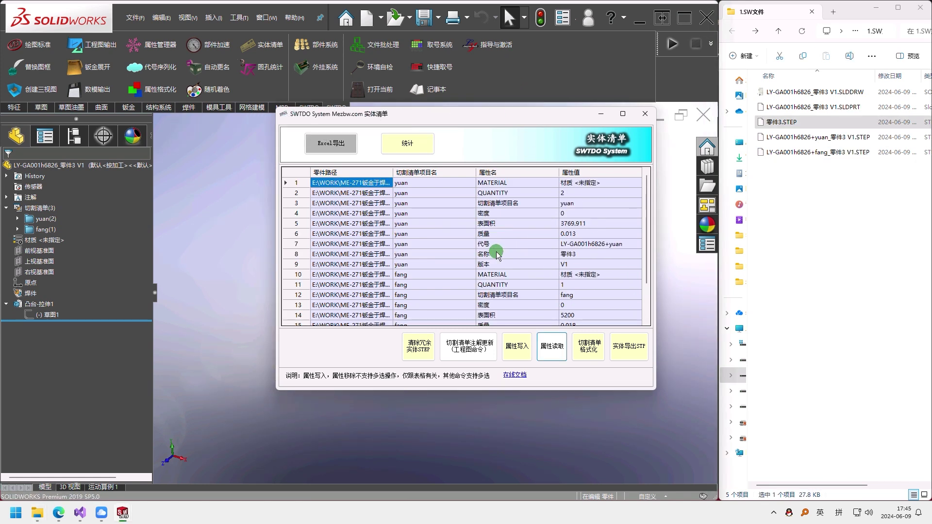
- Inspect the file name of 零件3.STEP and read the cut list properties with the 属性读取 function
left_click(788, 127)
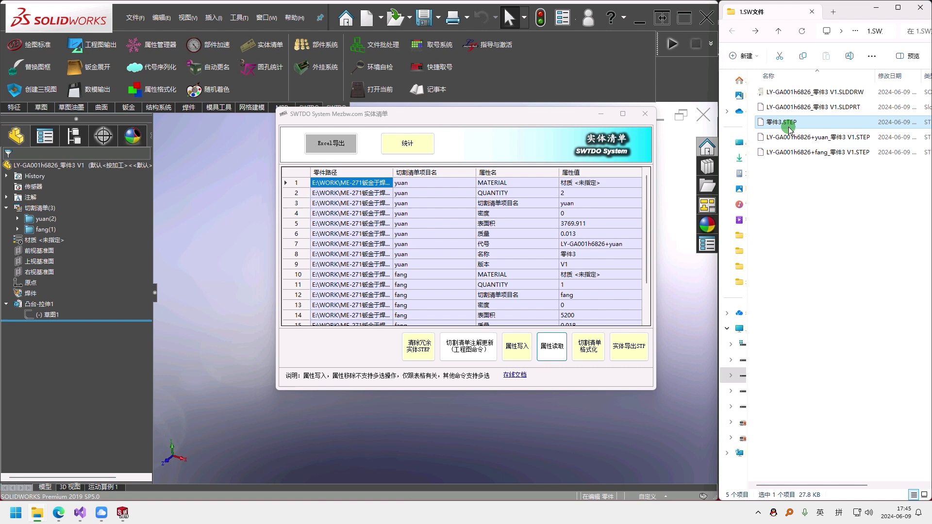
key("F2")
left_click(836, 214)
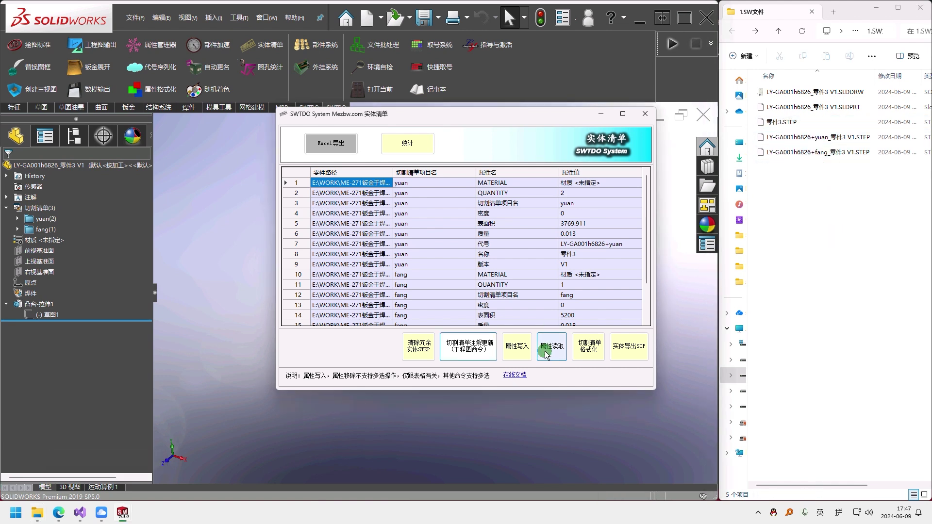
left_click(546, 354)
- Open the part's drawing from the part model
right_click(404, 280)
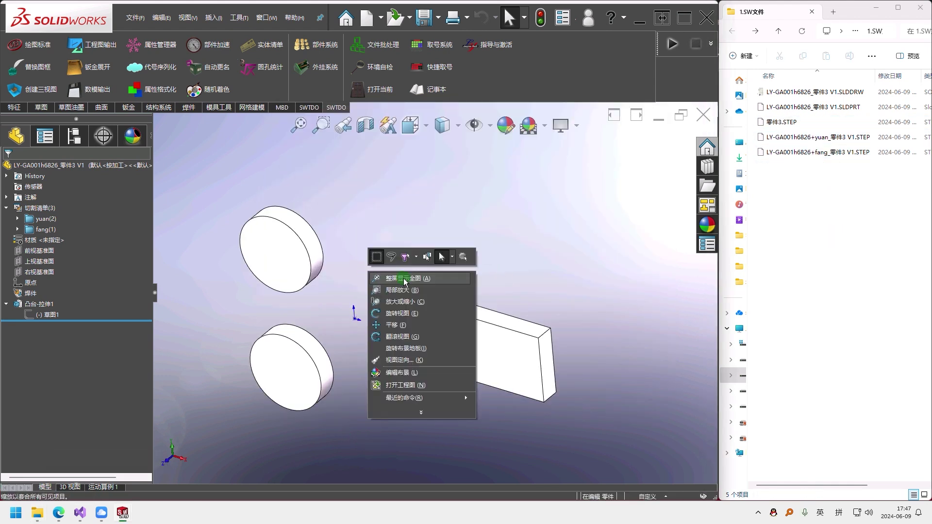
left_click(440, 386)
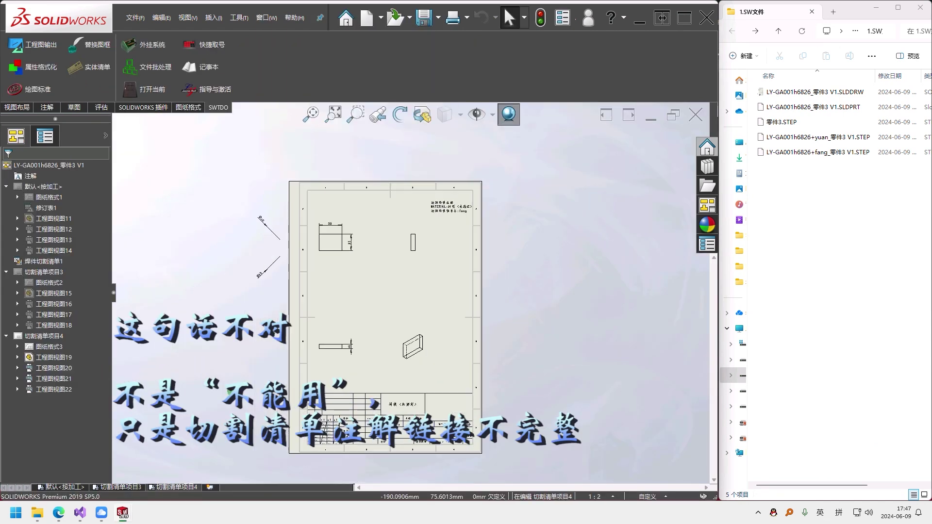
scroll(186, 336, "down", 2)
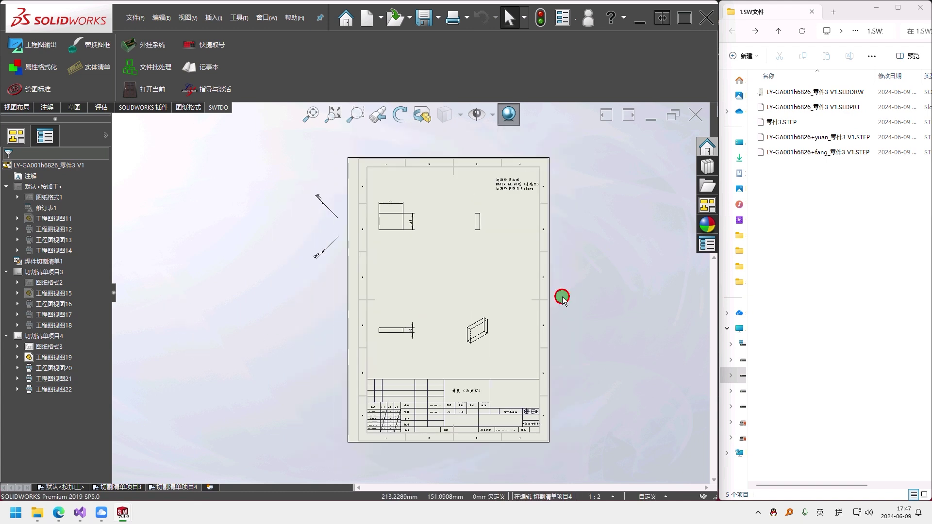
- Rename the drawing sheet 切割清单项目4 as fang, copying the name from the matching cut list item in the part
left_click(63, 337)
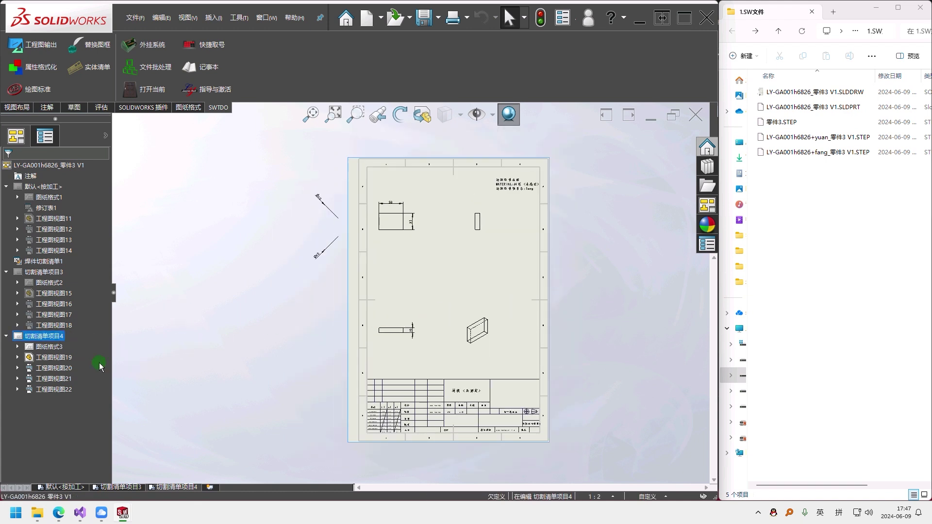
key("F2")
left_click(181, 347)
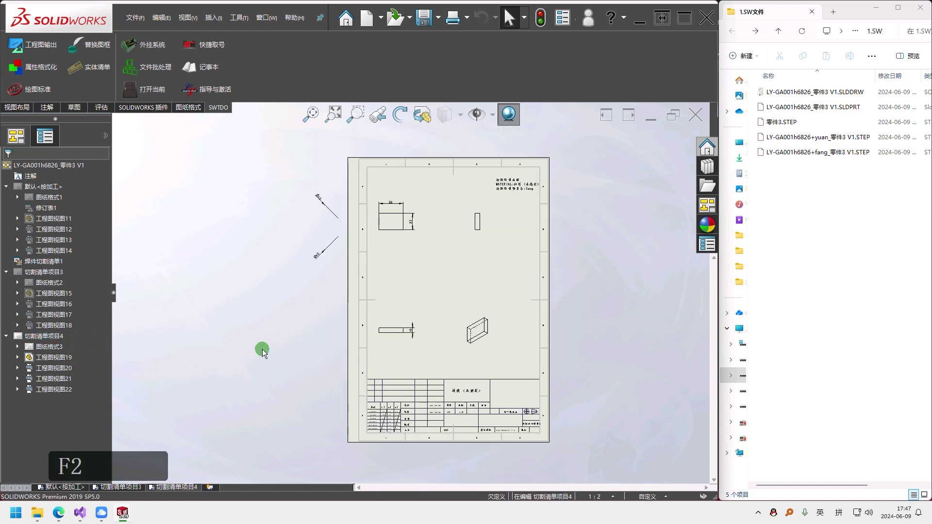
key("ctrl+Tab")
left_click(48, 230)
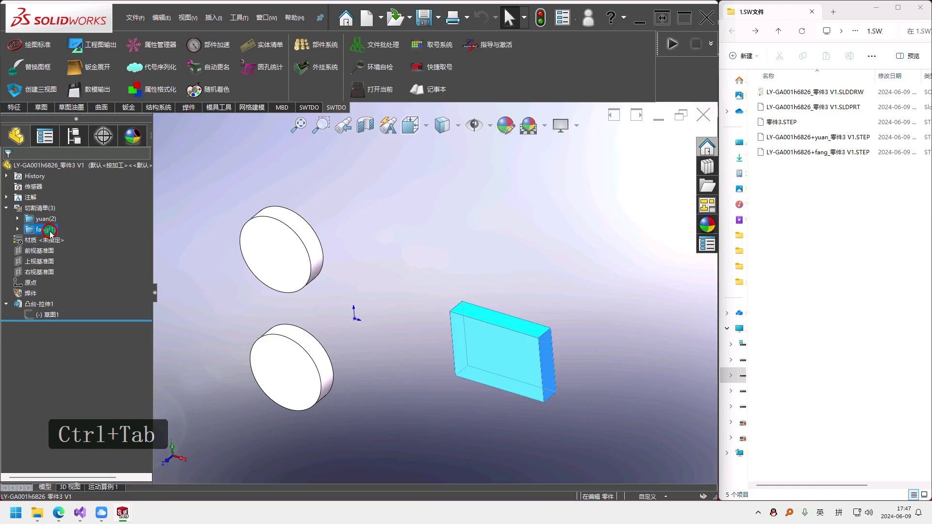
key("F2")
key("ctrl+c")
key("ctrl+Tab")
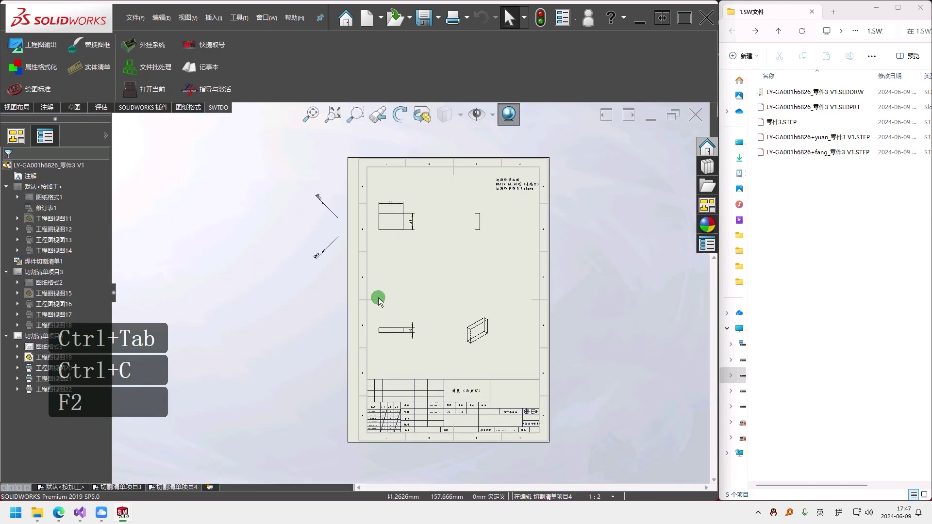
key("F2")
key("ctrl+v")
key("Return")
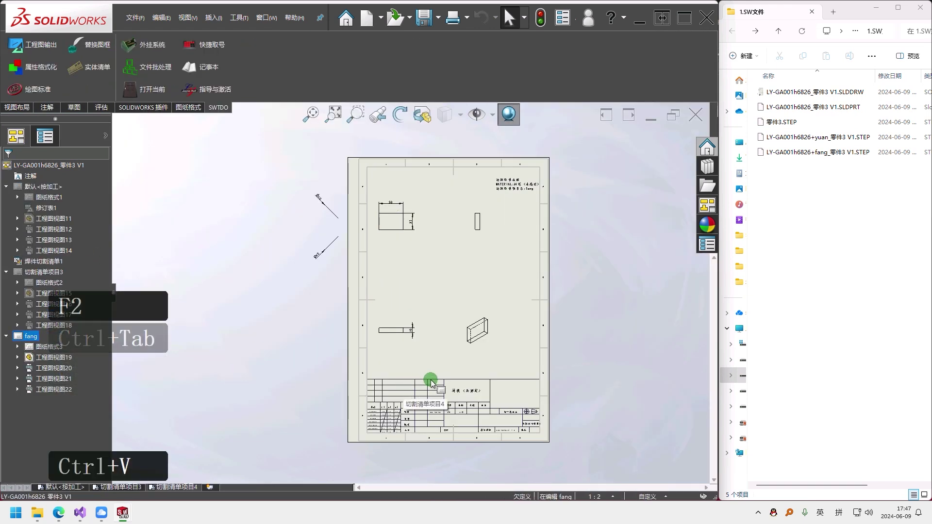
- Update the drawing's cut list notes with the 切割清单注解更新（工程图命令） function of the 实体清单 tool
left_click(97, 69)
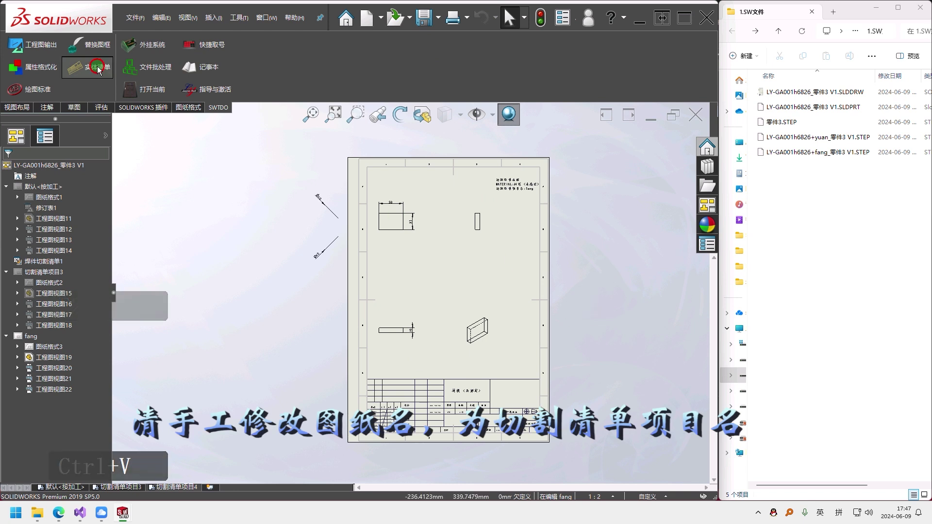
left_click(468, 345)
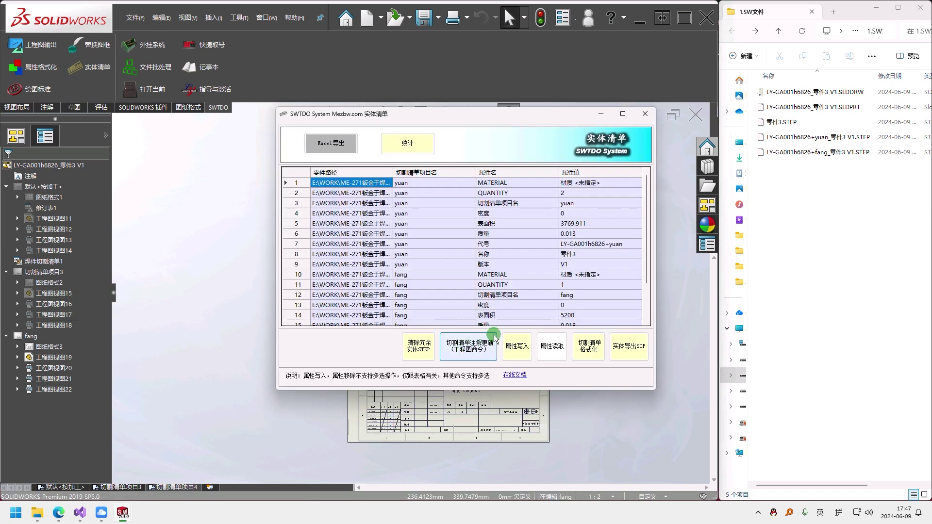
left_click(6, 336)
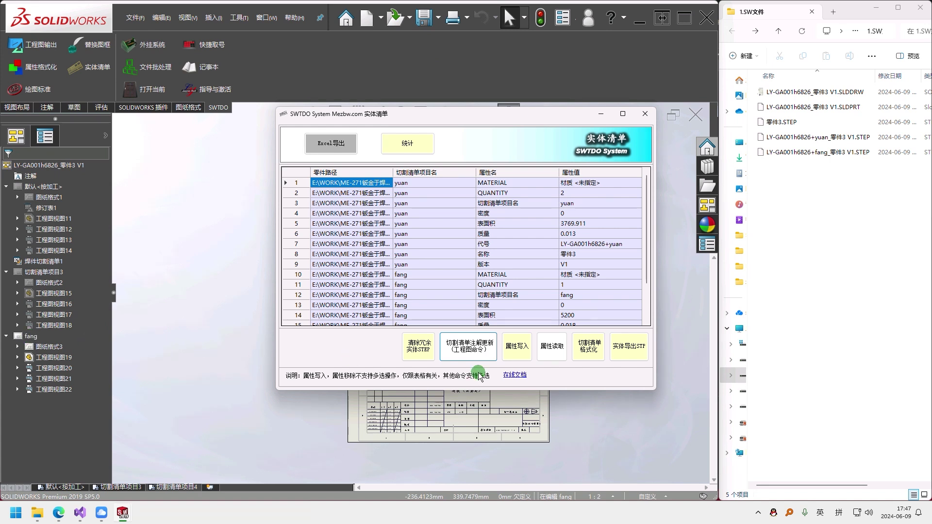
left_click(469, 346)
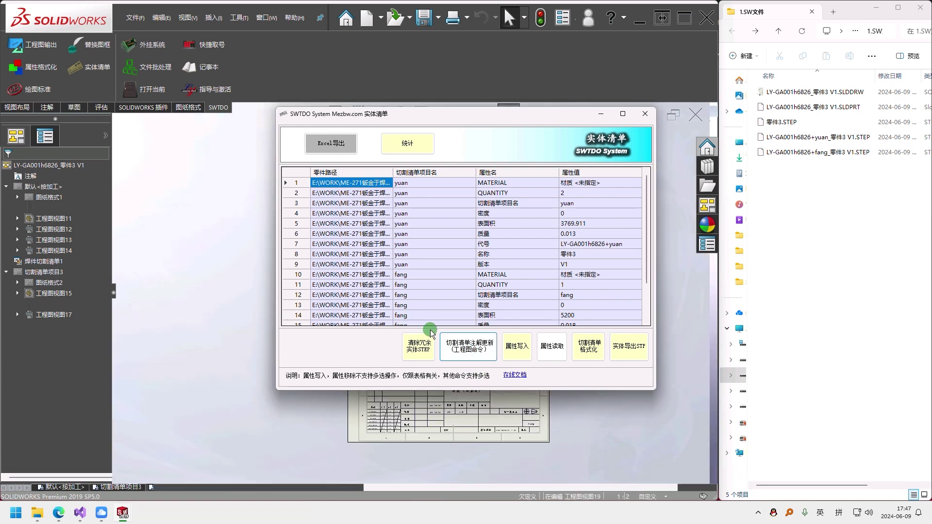
left_click(218, 259)
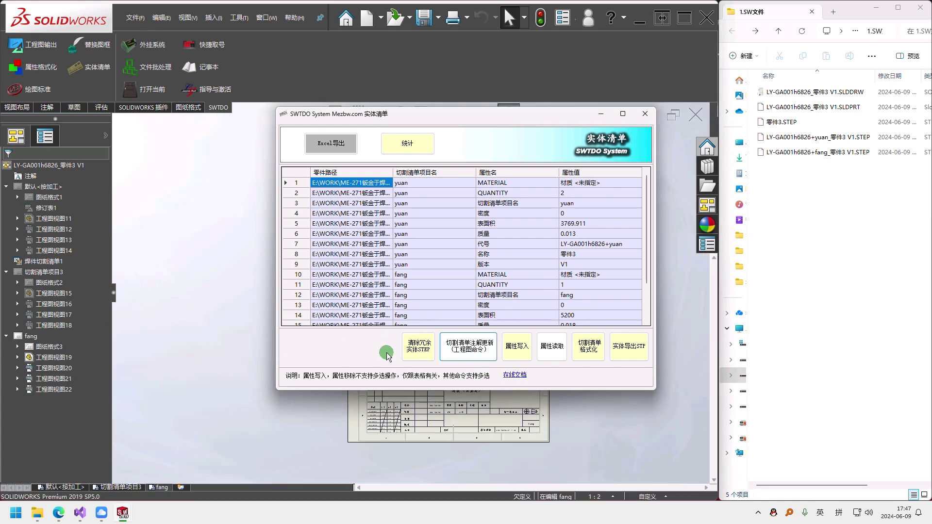
- Move the new cut list note into the empty area between the views on the fang sheet and read its properties
scroll(407, 296, "up", 2)
scroll(488, 262, "down", 1)
middle_click_drag(488, 261, 418, 283)
scroll(416, 283, "down", 2)
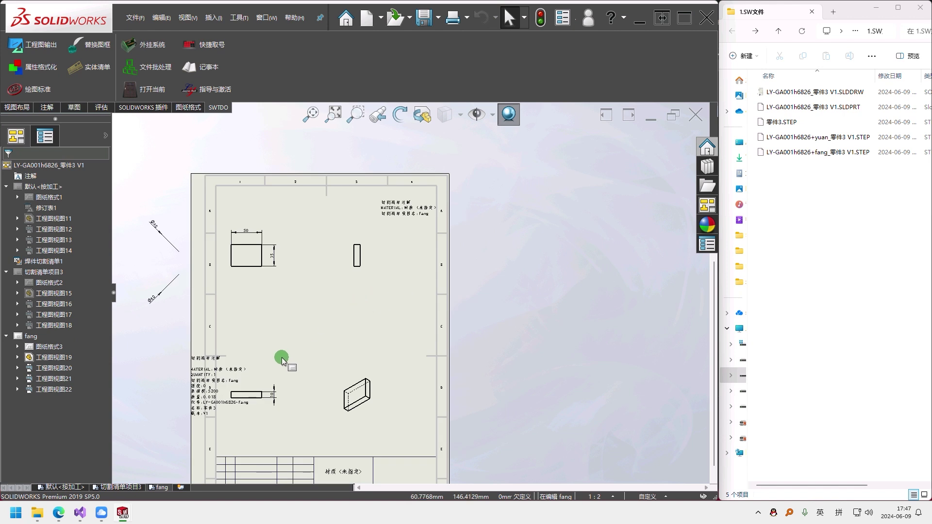
middle_click_drag(281, 358, 322, 326)
mouse_move(245, 349)
left_mouse_down()
mouse_move(394, 252)
mouse_move(362, 277)
mouse_move(378, 253)
left_mouse_up()
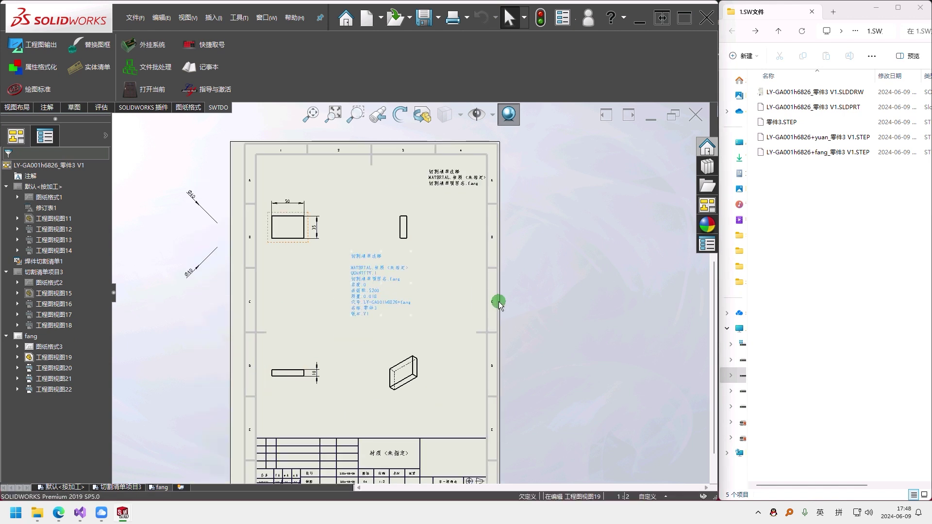
scroll(385, 292, "down", 3)
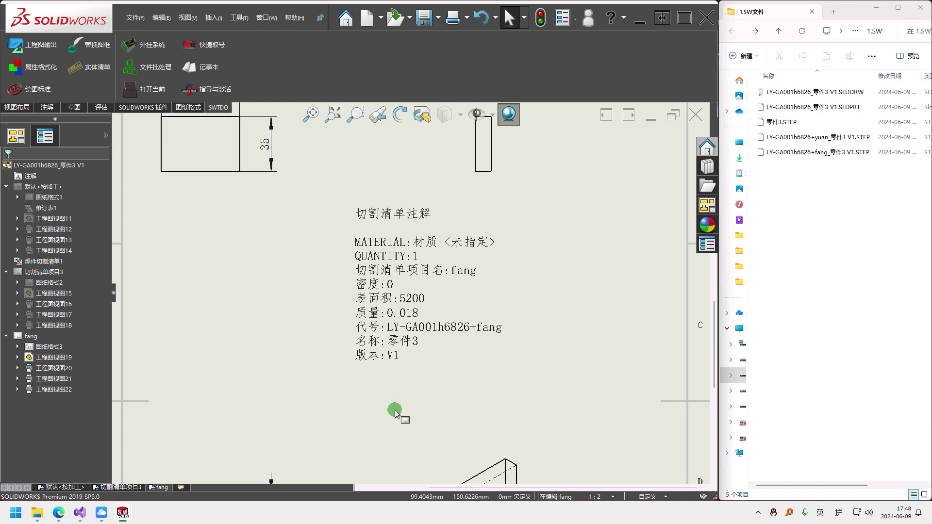
scroll(397, 387, "up", 5)
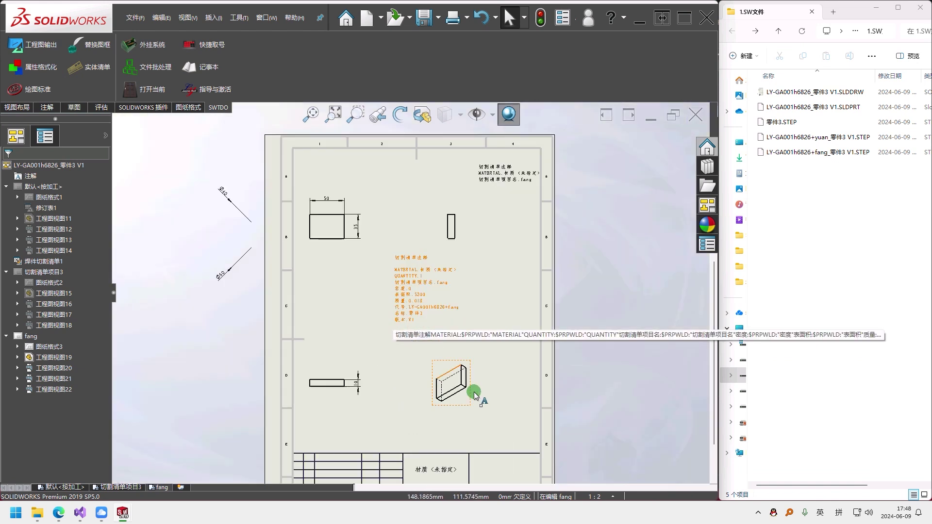
scroll(464, 406, "down", 6)
left_click_drag(422, 335, 584, 392)
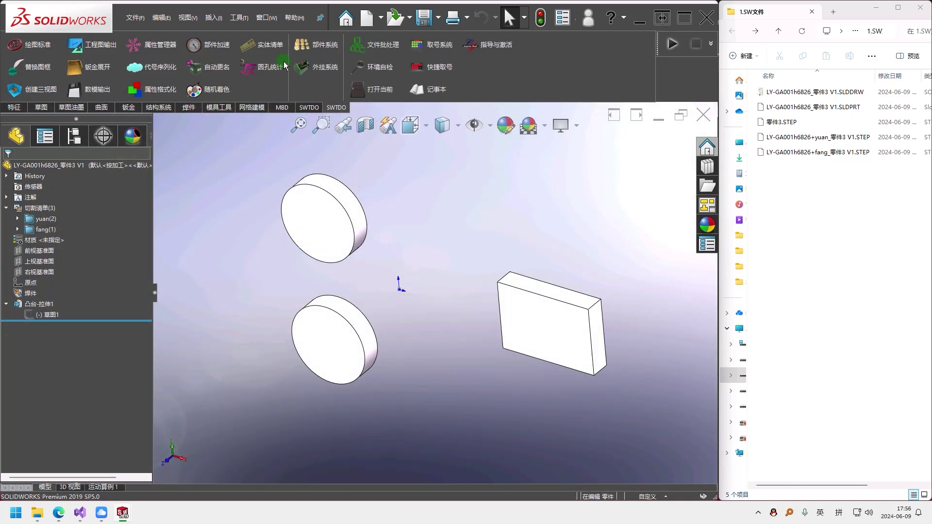
- Review the part's cut list in the 实体清单 tool and delete the yuan and fang body STEP files from the folder
left_click(257, 44)
left_click_drag(452, 121, 703, 185)
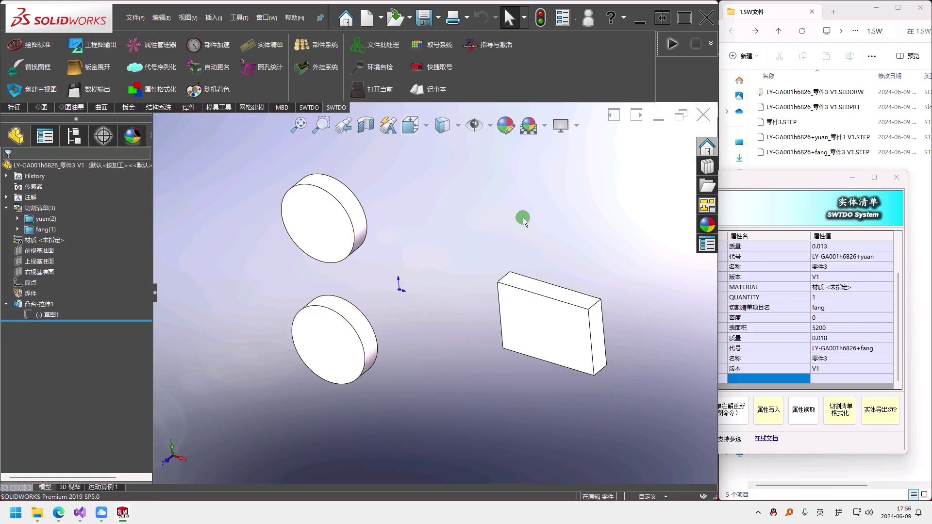
left_click(861, 139)
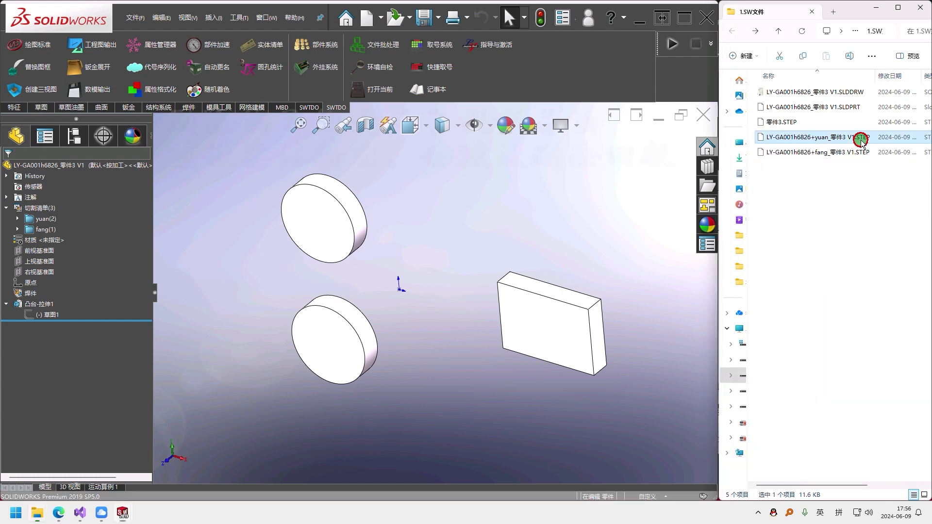
key("Delete")
left_click(833, 137)
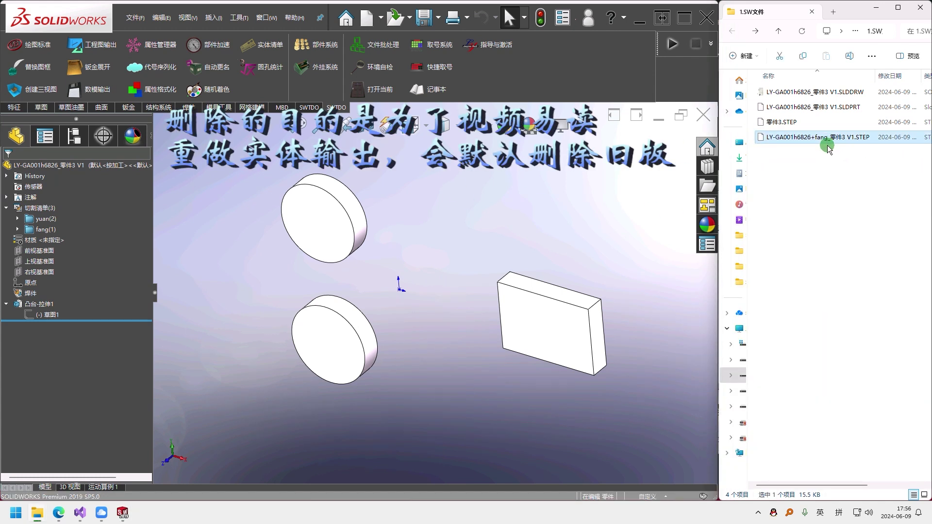
key("Delete")
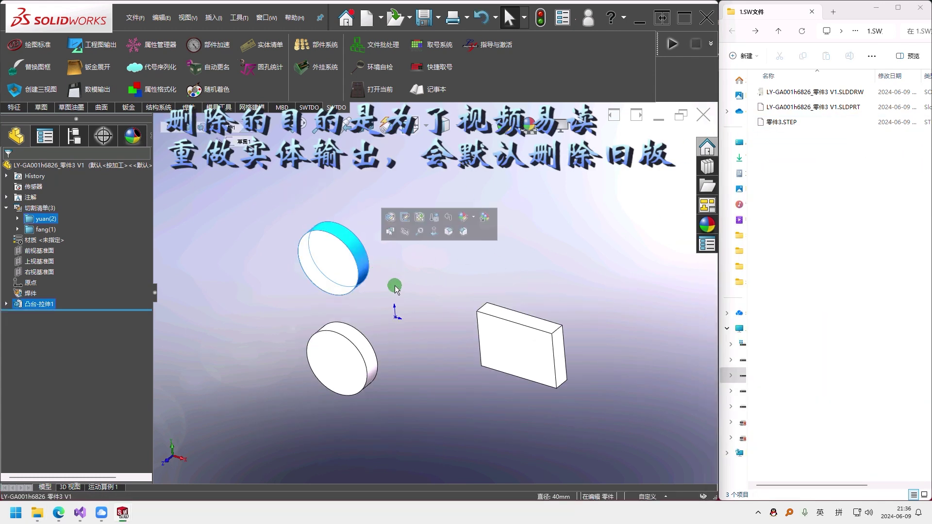
- Set the diameters of both round bodies in 草图1 to 50 mm
double_click(316, 271)
left_click(398, 145)
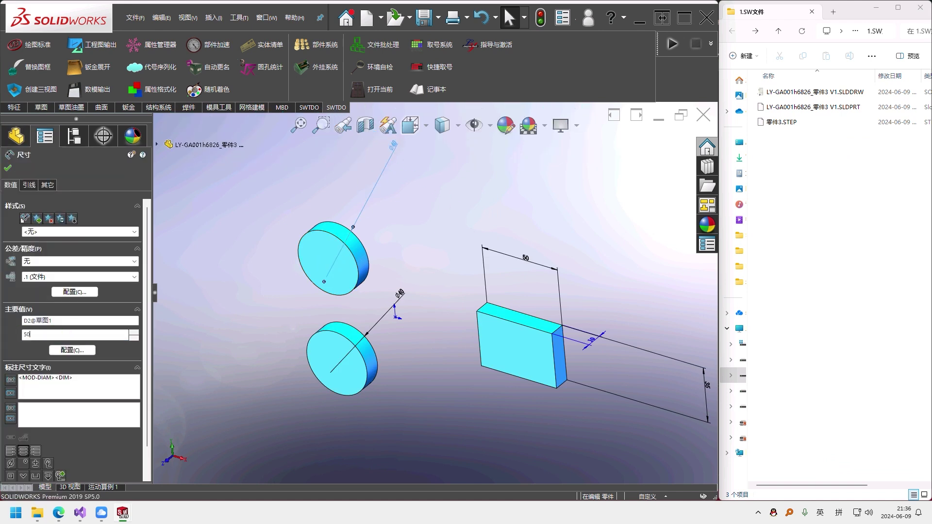
type("50")
left_click(185, 290)
left_click(409, 297)
left_click(90, 334)
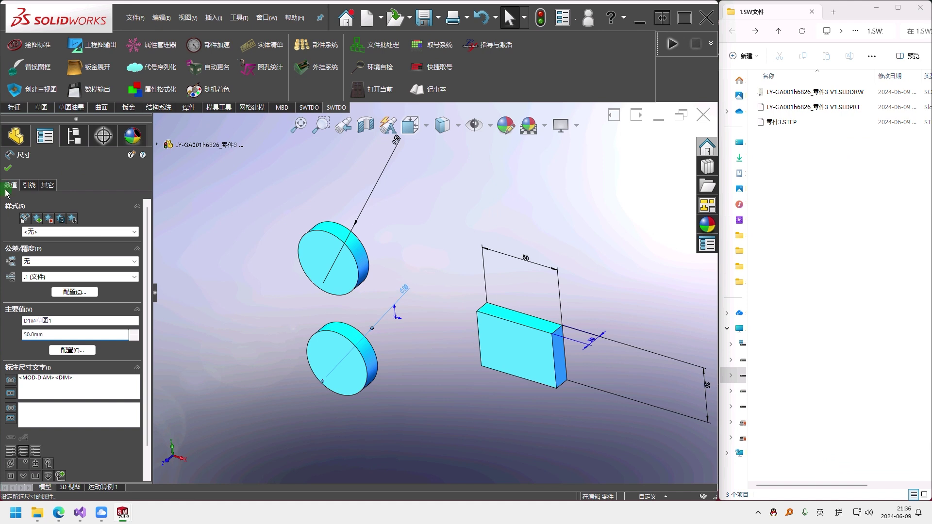
left_click(214, 210)
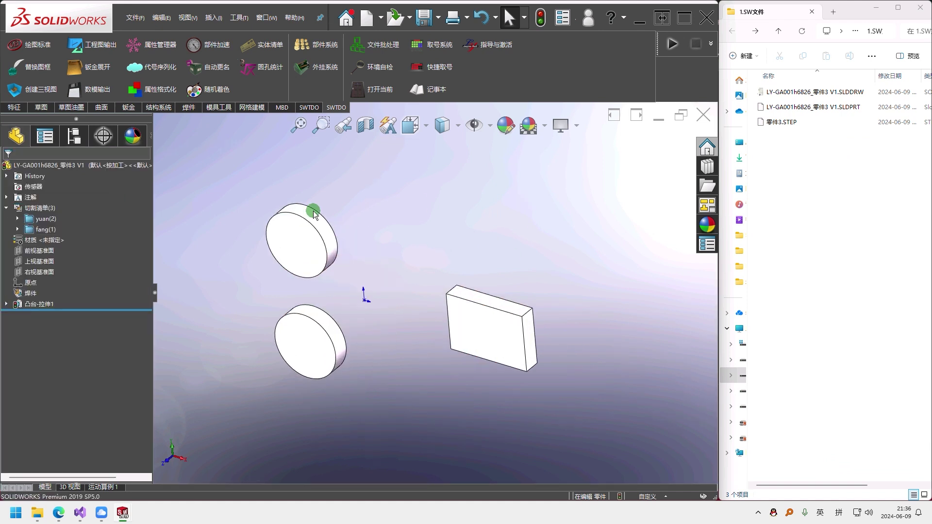
- Export only the yuan cut list item as a STEP file with 实体导出STP and check the file in the folder
left_click(40, 215)
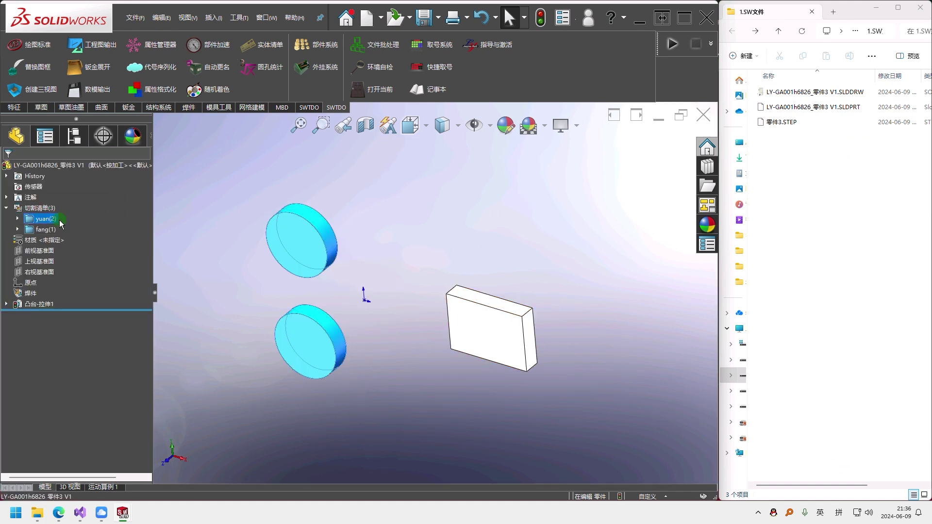
left_click(265, 47)
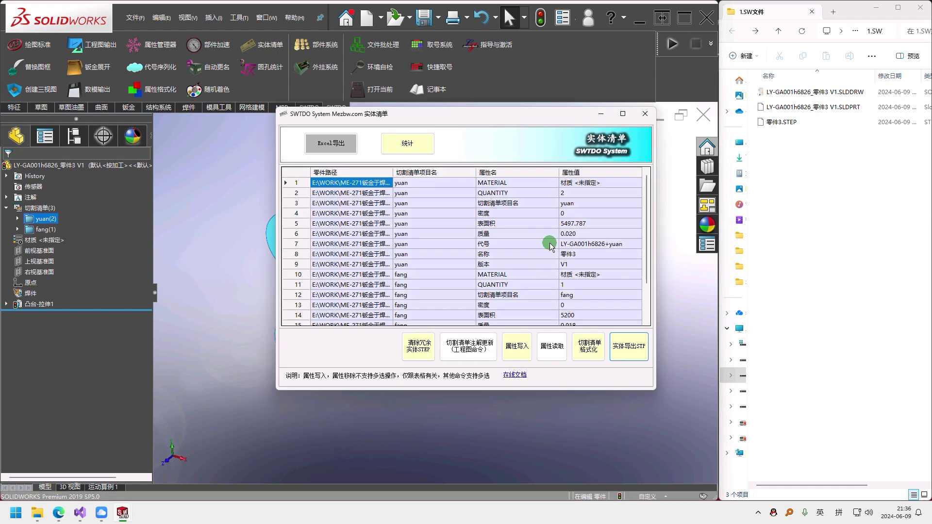
left_click(640, 363)
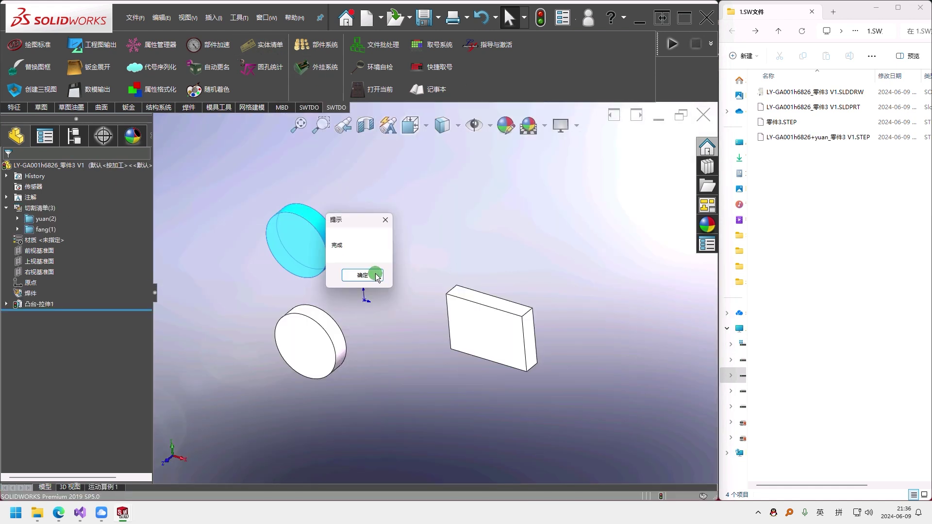
left_click(371, 275)
left_click(854, 137)
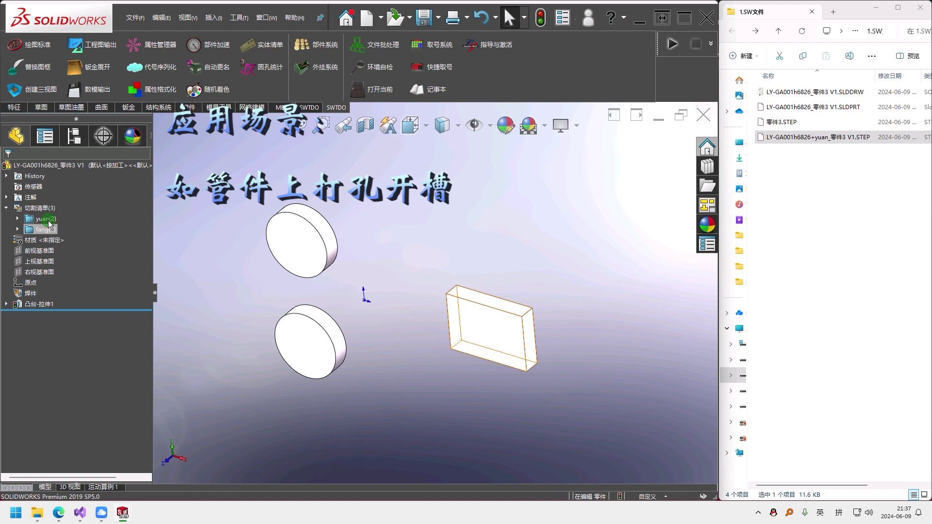
- Export the yuan and fang cut list items together as body STEP files
middle_click_drag(406, 296, 403, 284)
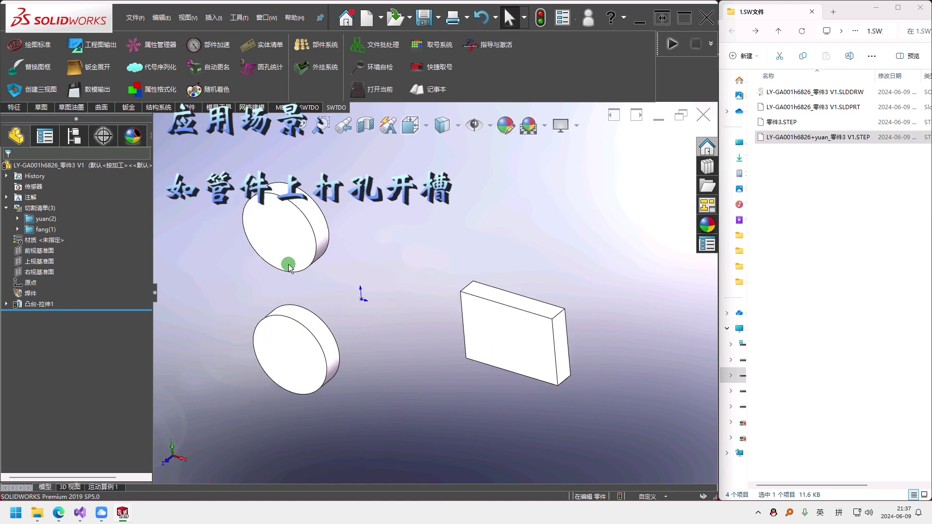
left_click(252, 241)
left_click(45, 218)
left_click(45, 229, "ctrl")
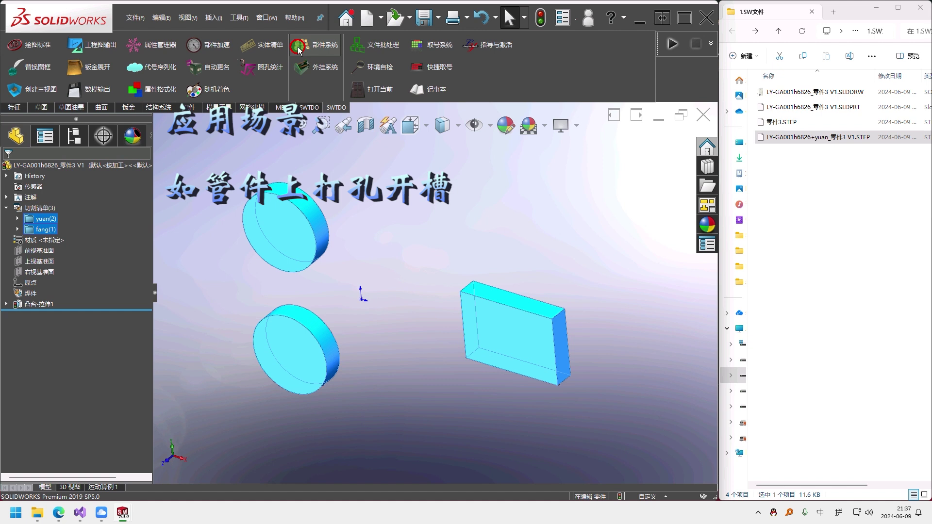
left_click(315, 44)
left_click(622, 355)
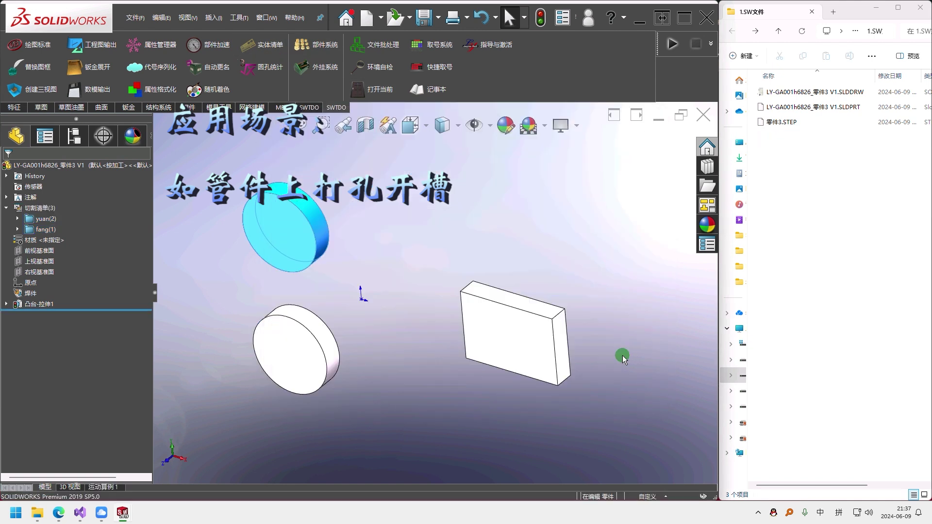
key("Return")
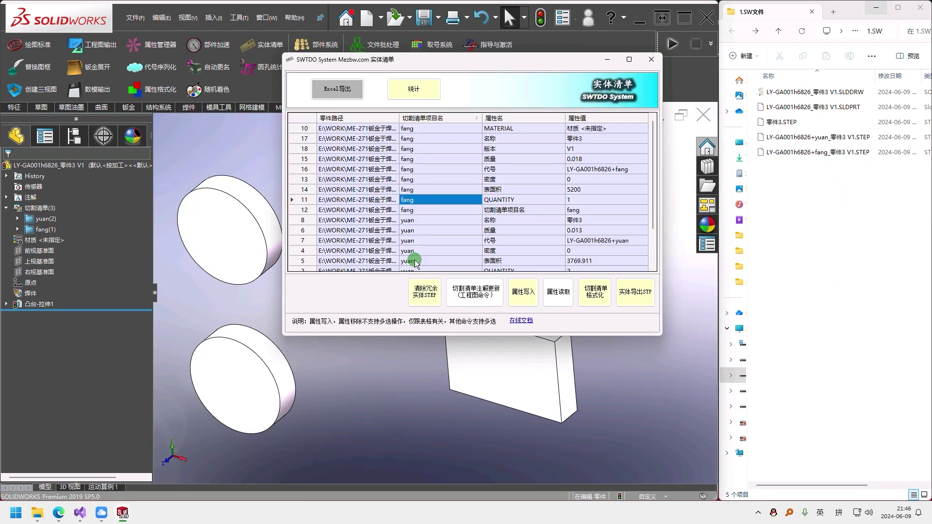
- Examine the fang and yuan property rows in the 实体清单 table and the commands available for the fang 代号 row
left_click(462, 179)
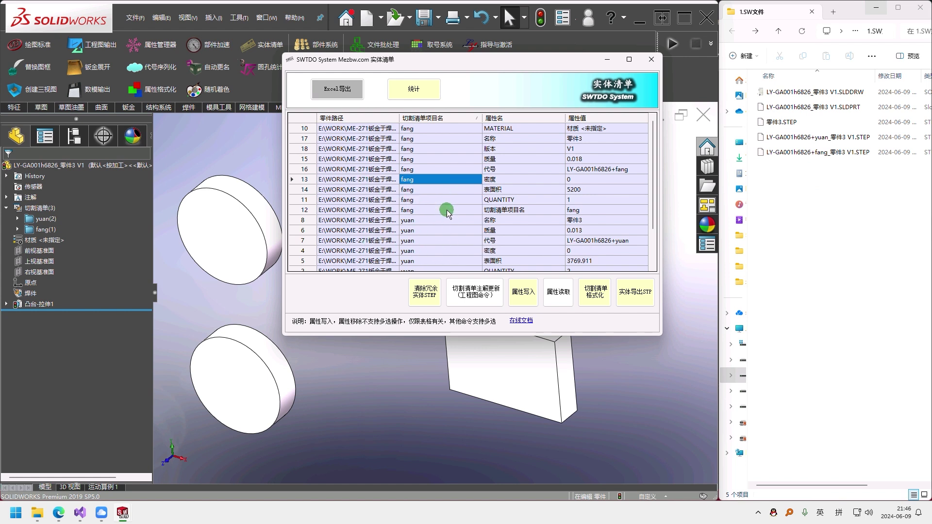
left_click_drag(388, 131, 382, 266)
left_click(489, 150)
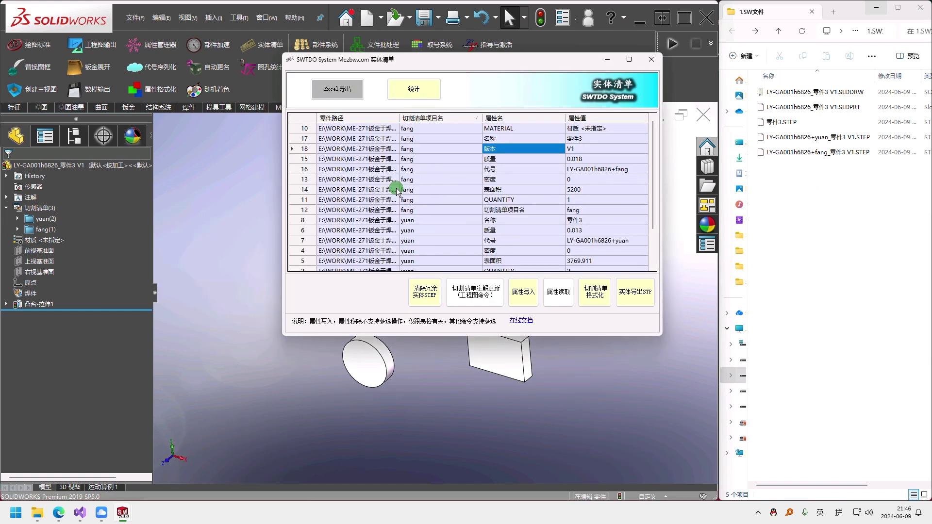
left_click(435, 159)
left_click(455, 250)
left_click(421, 169)
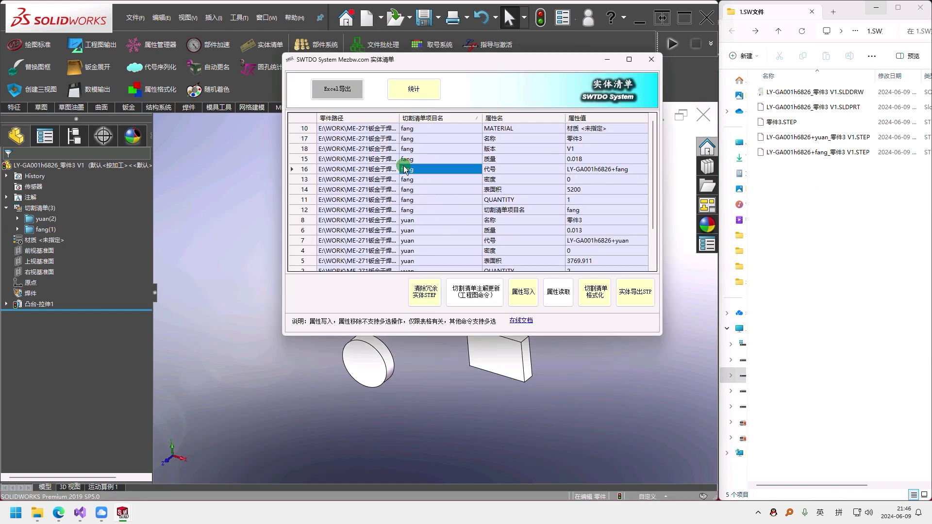
right_click(405, 166)
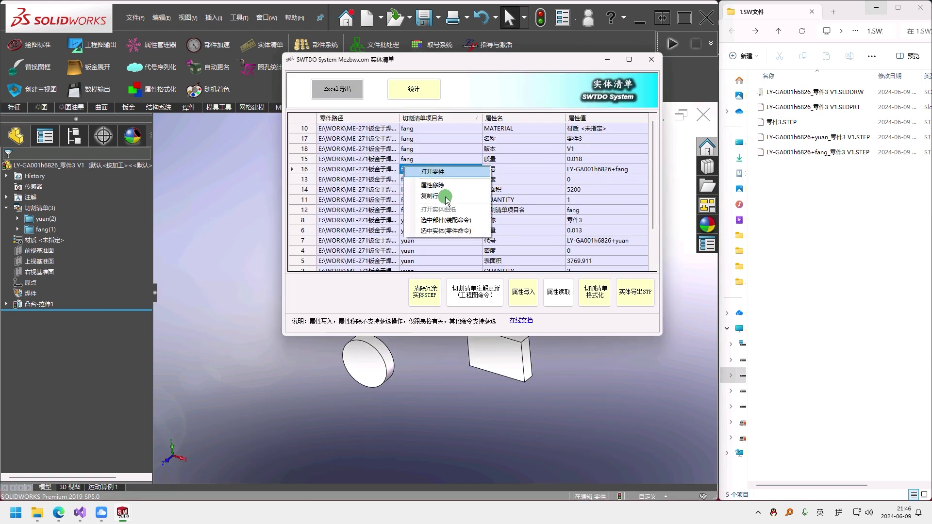
left_click(470, 221)
left_click(468, 216)
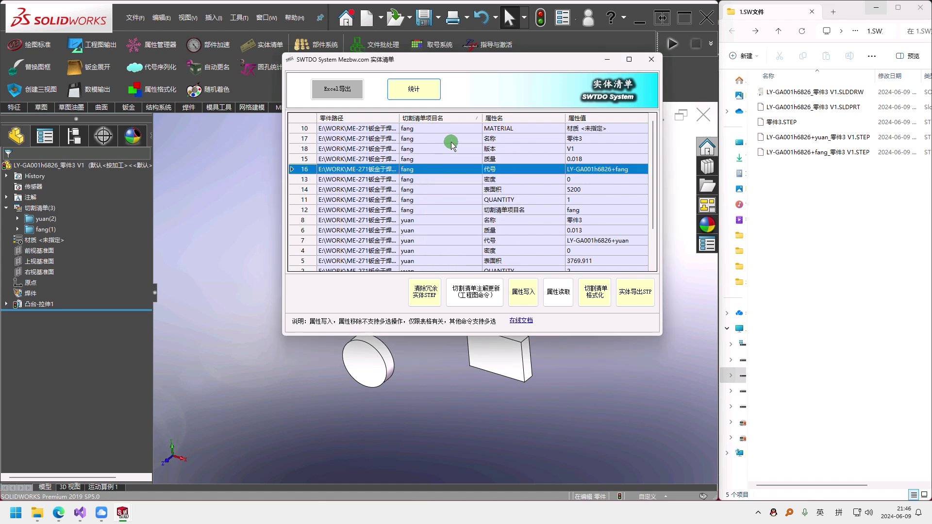
- Select the fang and yuan bodies in the model from a range of 实体清单 table rows and move the table window clear of them
scroll(451, 235, "up", 3)
scroll(447, 235, "down", 3)
scroll(438, 236, "up", 3)
left_click_drag(421, 179, 429, 261)
right_click(429, 262)
left_click(480, 327)
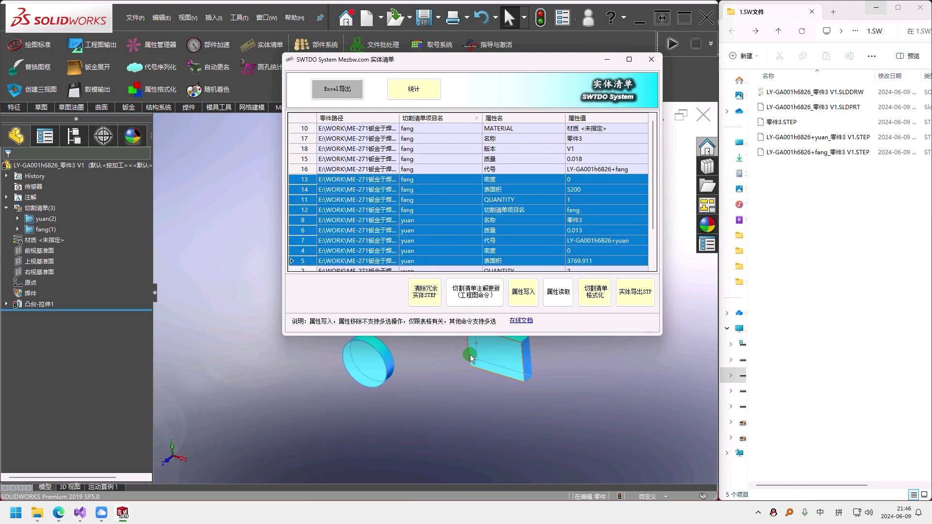
scroll(456, 351, "up", 4)
scroll(447, 188, "down", 3)
scroll(427, 183, "up", 3)
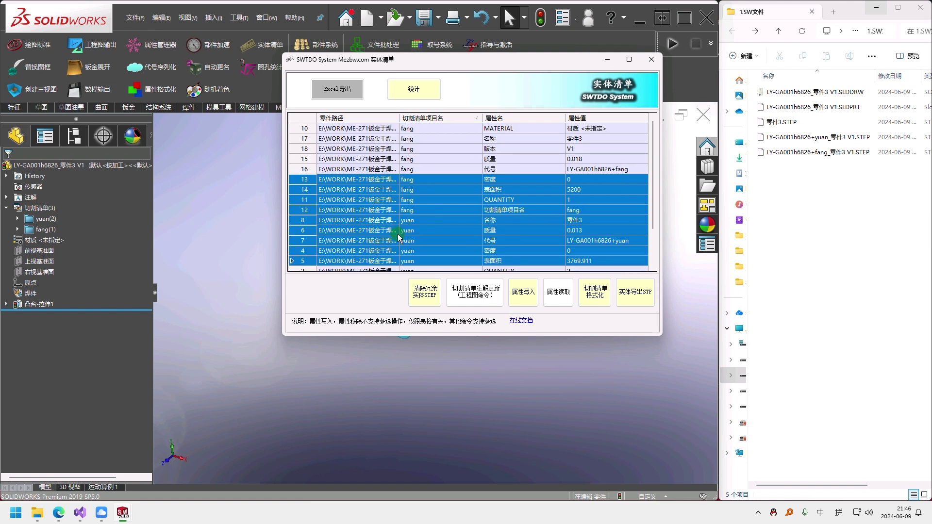
scroll(417, 193, "down", 3)
scroll(418, 192, "up", 3)
scroll(415, 184, "down", 3)
scroll(410, 204, "up", 3)
left_click_drag(459, 59, 792, 77)
scroll(313, 398, "down", 3)
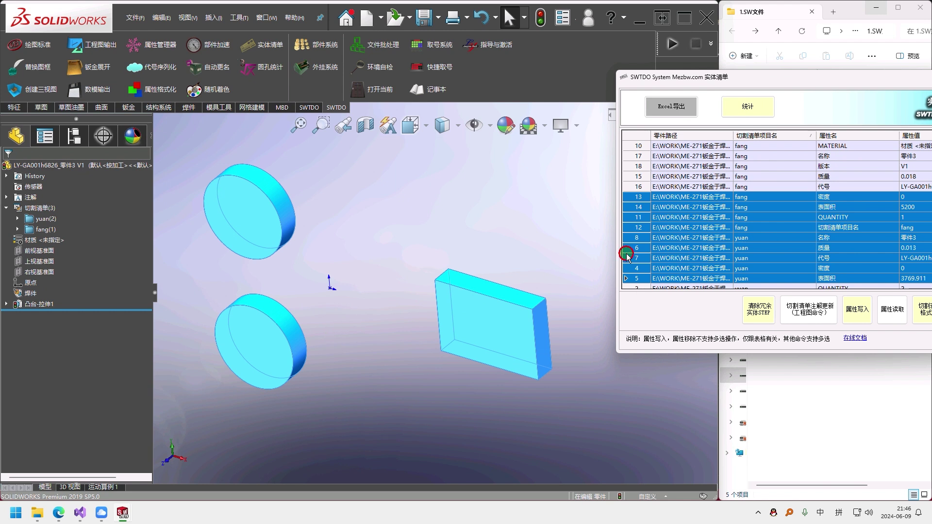
- Reselect all fang and yuan bodies from the 实体清单 table rows and assign them the material 1060 合金
left_click(689, 237)
left_click(743, 178)
left_click(495, 316)
left_click(606, 268)
left_click(786, 178)
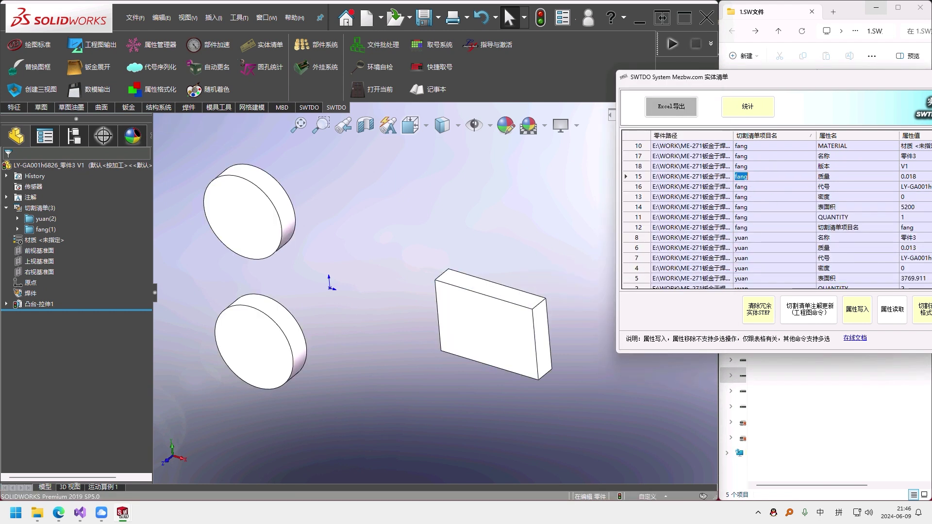
left_click_drag(786, 177, 772, 238)
right_click(772, 238)
left_click(819, 304)
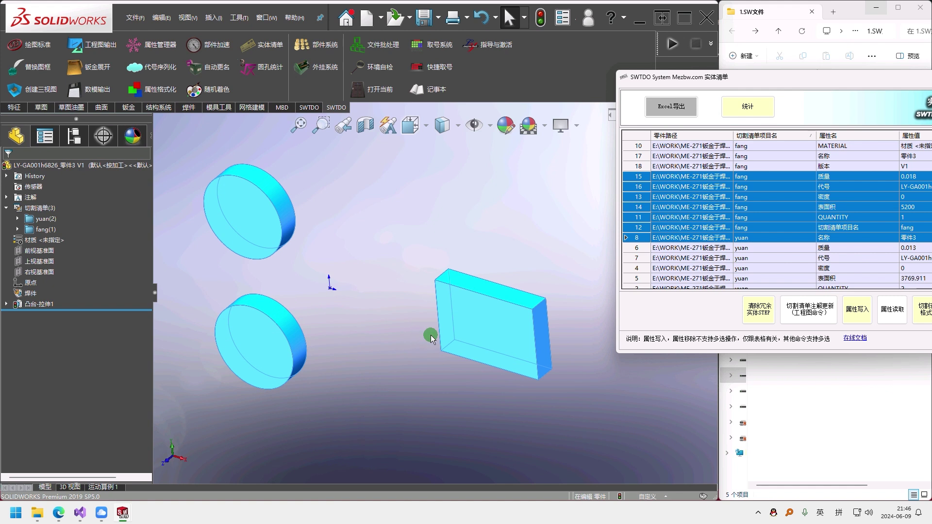
left_click(371, 238)
right_click(371, 238)
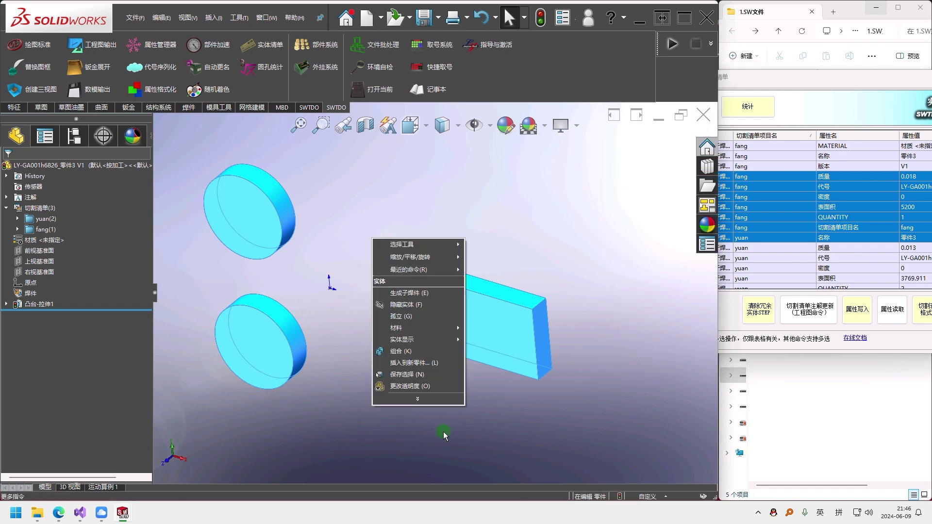
mouse_move(426, 328)
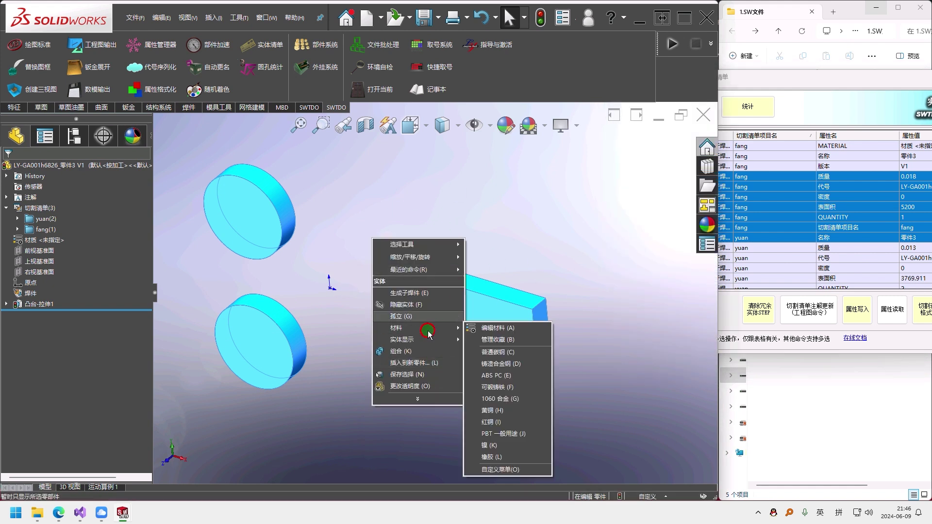
left_click(526, 408)
- Return to the 实体清单 table and examine the MATERIAL values in the fang and yuan rows
left_click(858, 221)
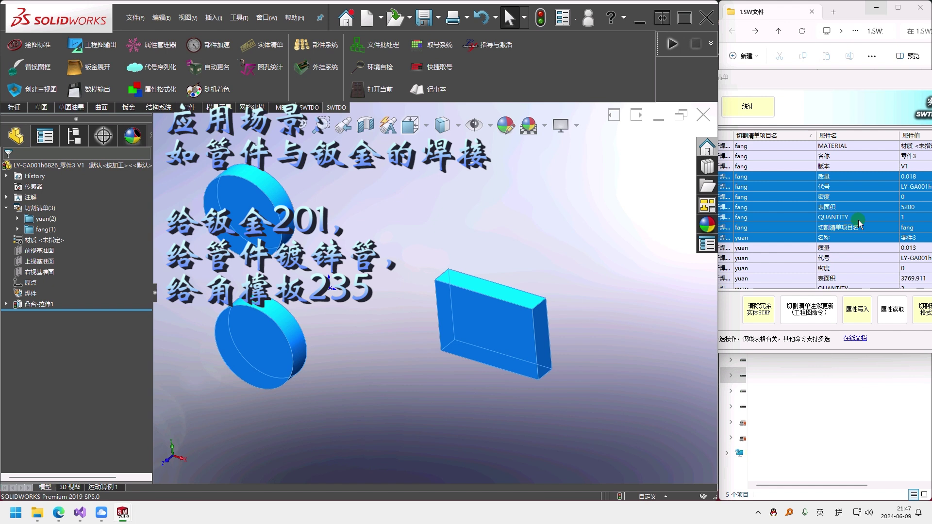
double_click(807, 78)
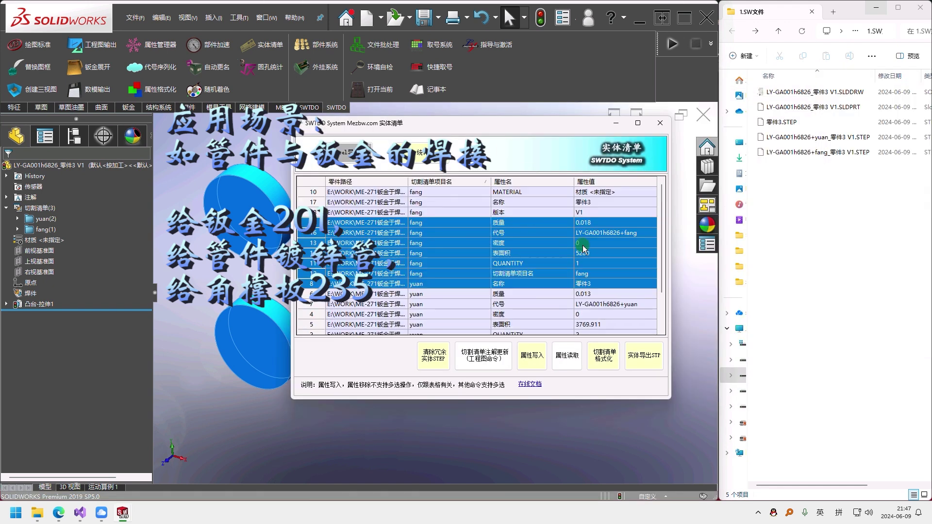
left_click(602, 192)
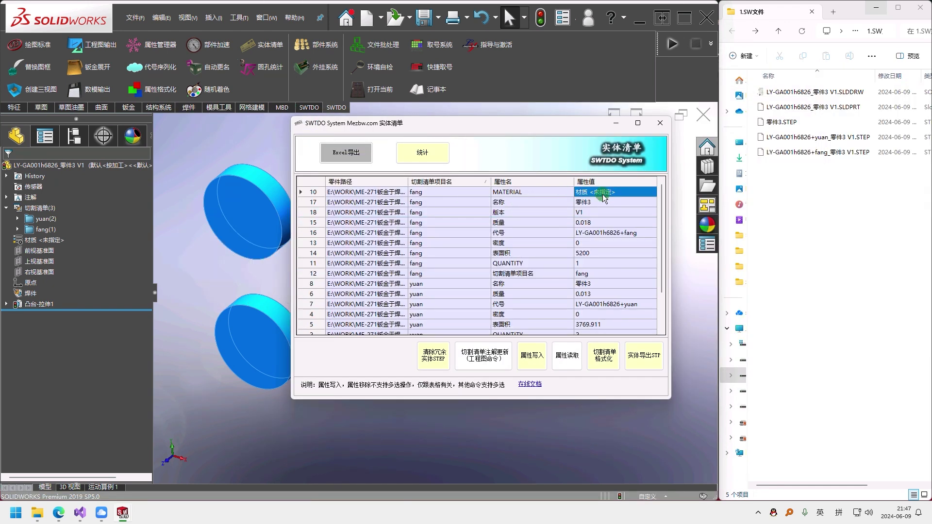
scroll(606, 297, "down", 2)
left_click(584, 317)
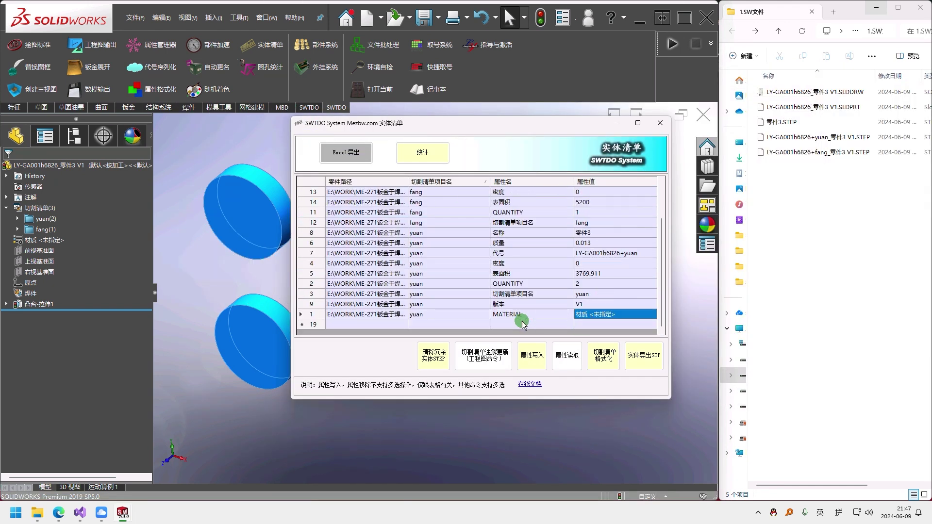
left_click(417, 316)
left_click(594, 321)
left_click(479, 314)
left_click(581, 312)
scroll(559, 291, "up", 2)
left_click(451, 192)
left_click(601, 194)
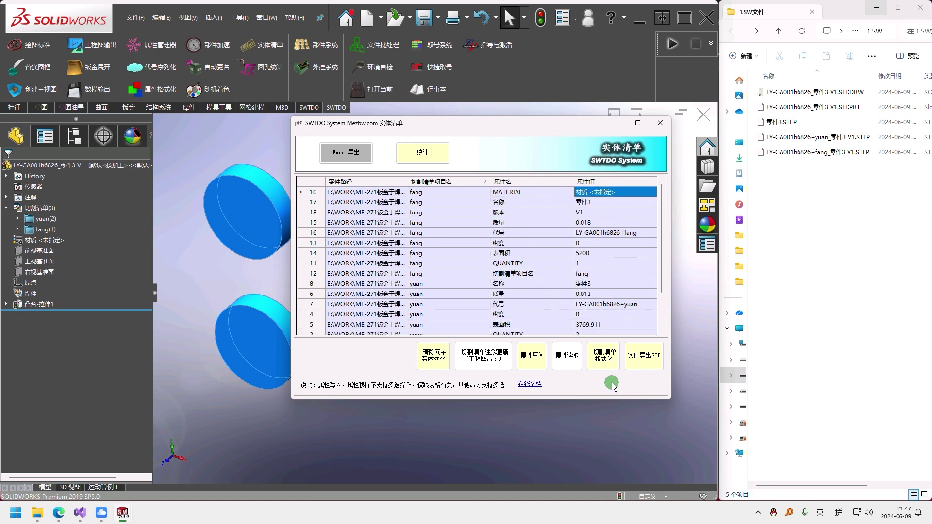
- Reload the cut list properties with 属性读取 and check the MATERIAL values of yuan and fang
left_click(567, 356)
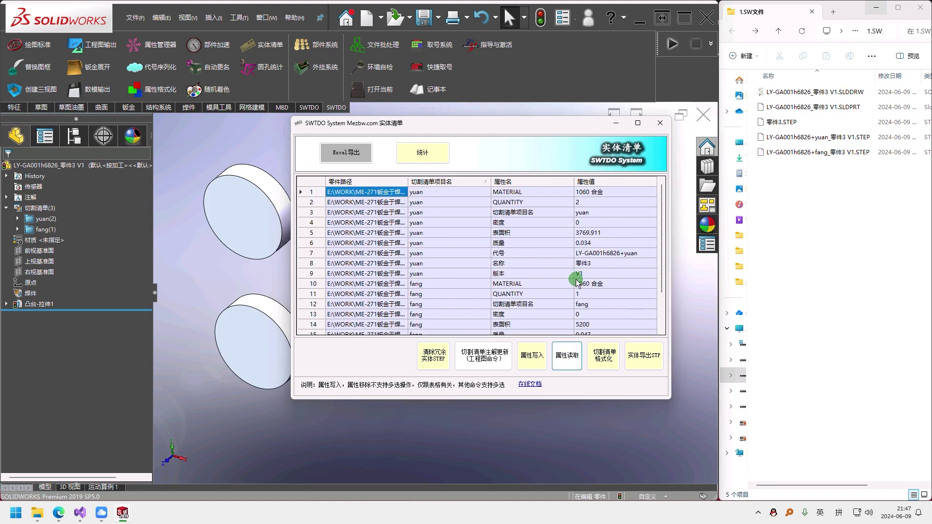
left_click(573, 192)
left_click(603, 193)
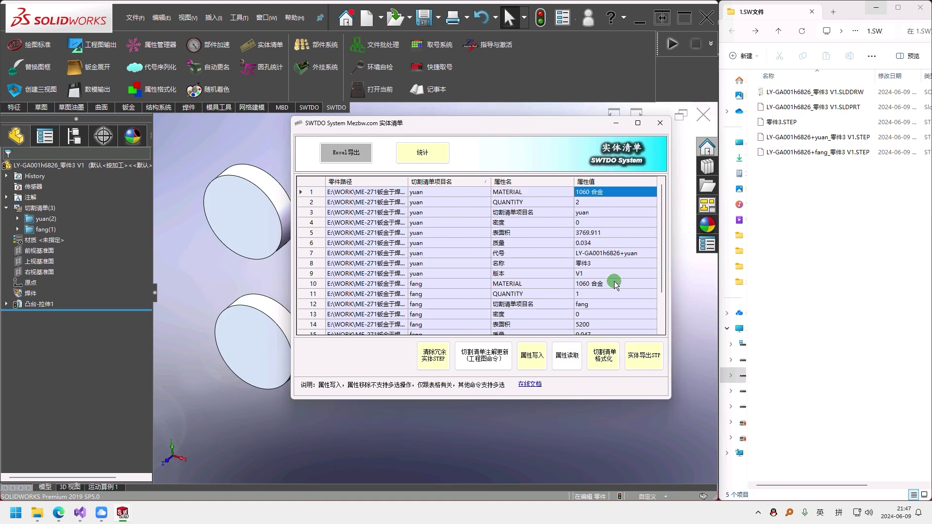
left_click(474, 286)
left_click(595, 289)
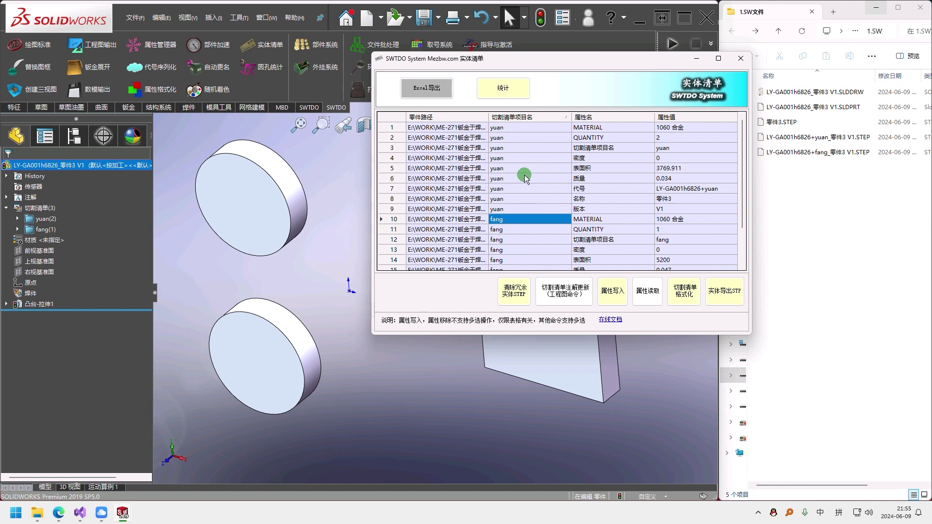
left_click(525, 178)
left_click(538, 229)
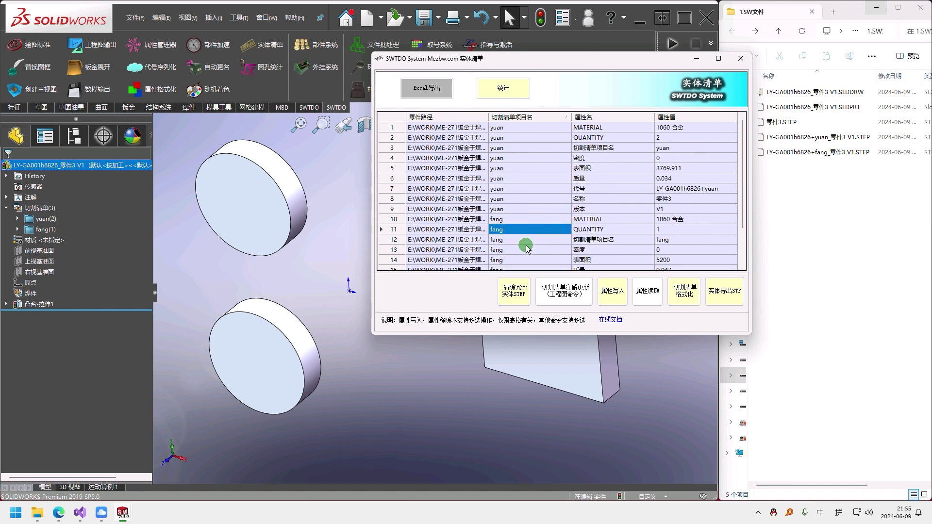
- Expand the yuan and fang cut list folders in the feature tree to inspect the material assigned to each
left_click(349, 202)
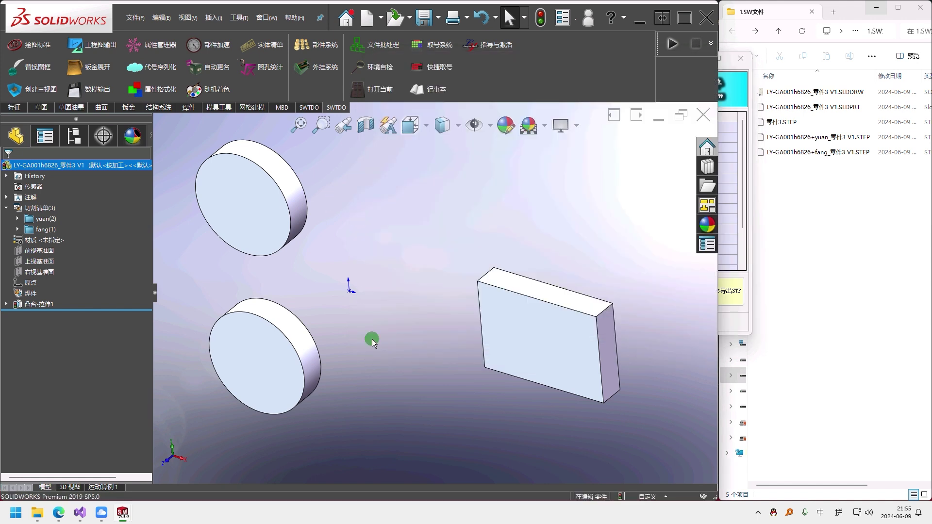
scroll(391, 310, "down", 2)
scroll(393, 305, "up", 1)
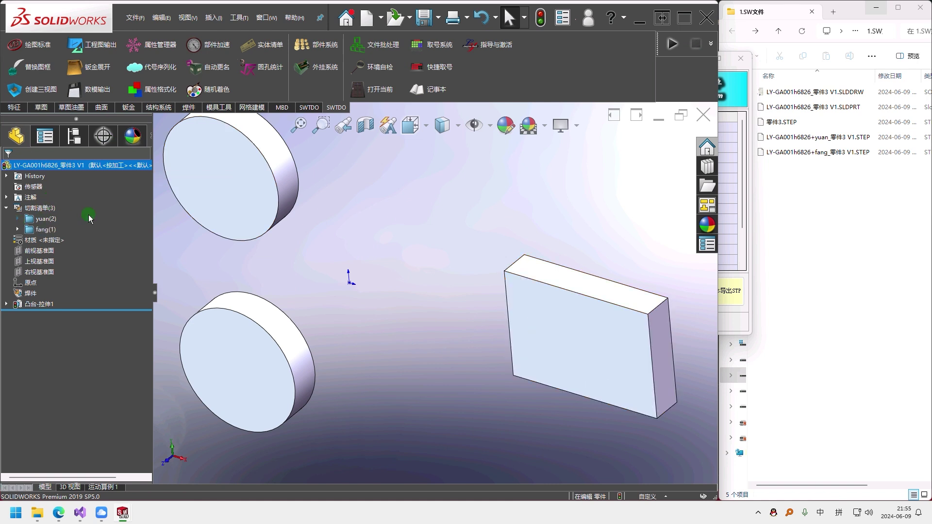
left_click(17, 219)
left_click(18, 261)
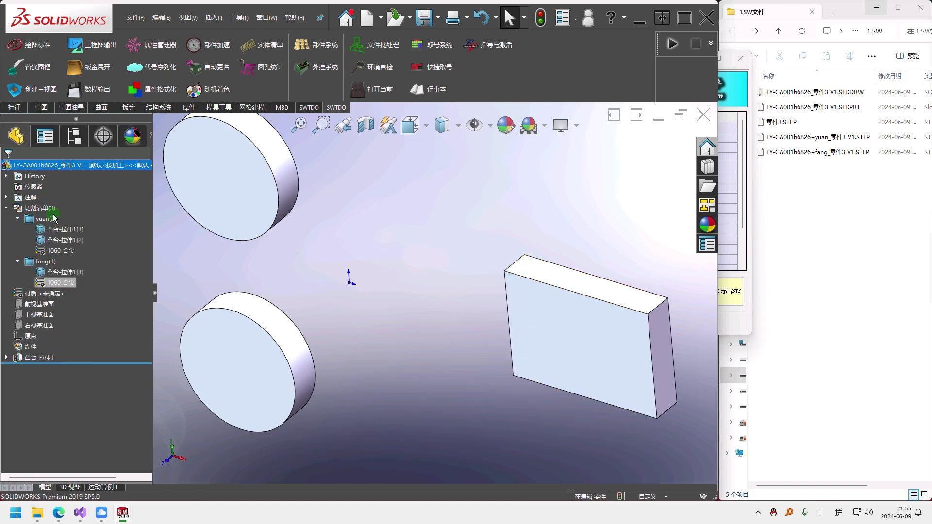
left_click(57, 372)
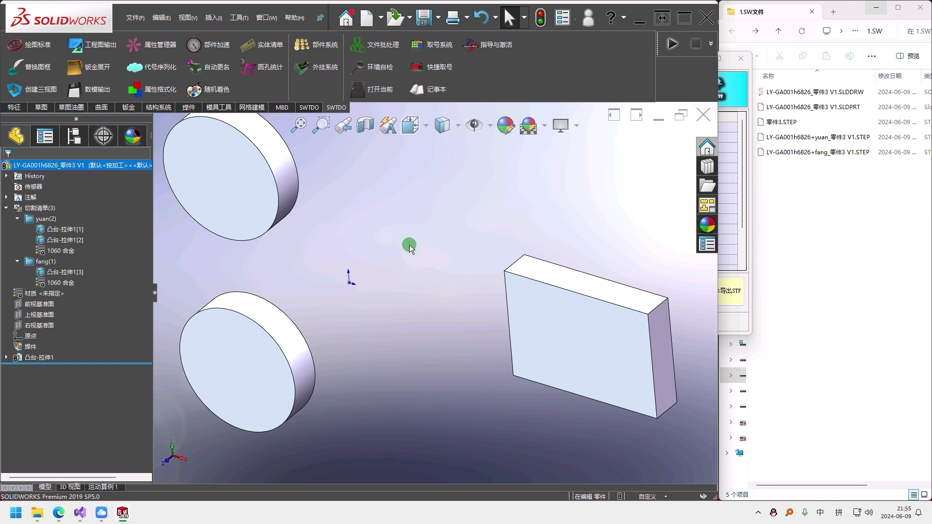
scroll(474, 236, "up", 2)
scroll(466, 237, "down", 2)
scroll(389, 245, "up", 1)
- Select the yuan and fang bodies from the 实体清单 table rows, isolate them in the model, and exit isolation
left_click(742, 80)
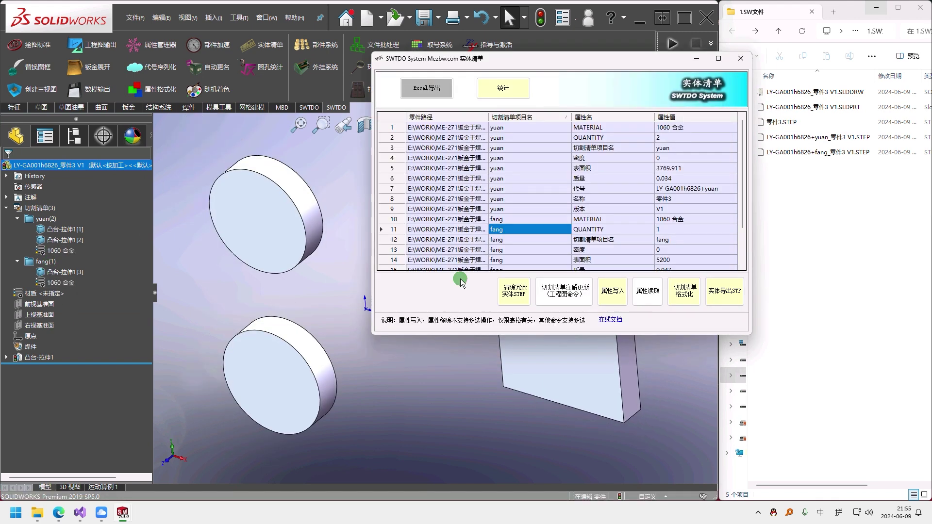
left_click(176, 240)
scroll(478, 194, "down", 1)
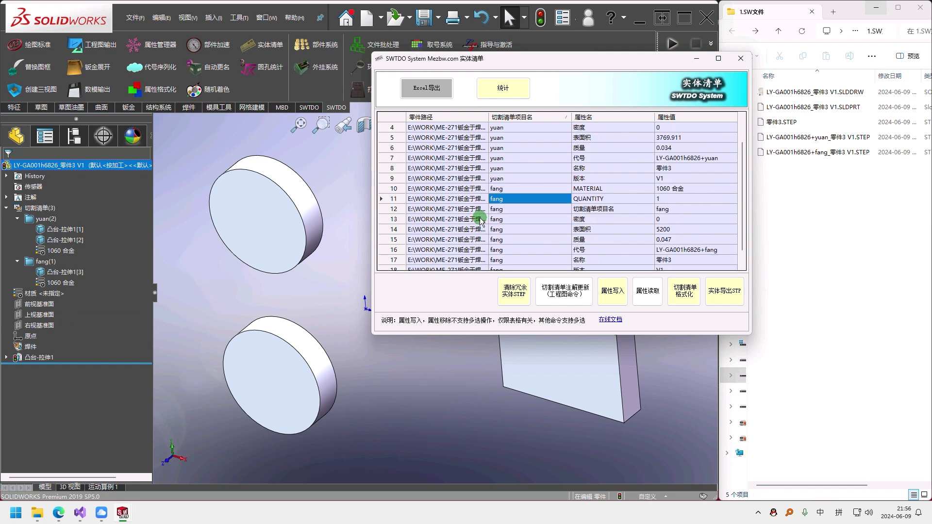
left_click_drag(480, 220, 479, 236)
right_click(479, 239)
left_click(520, 301)
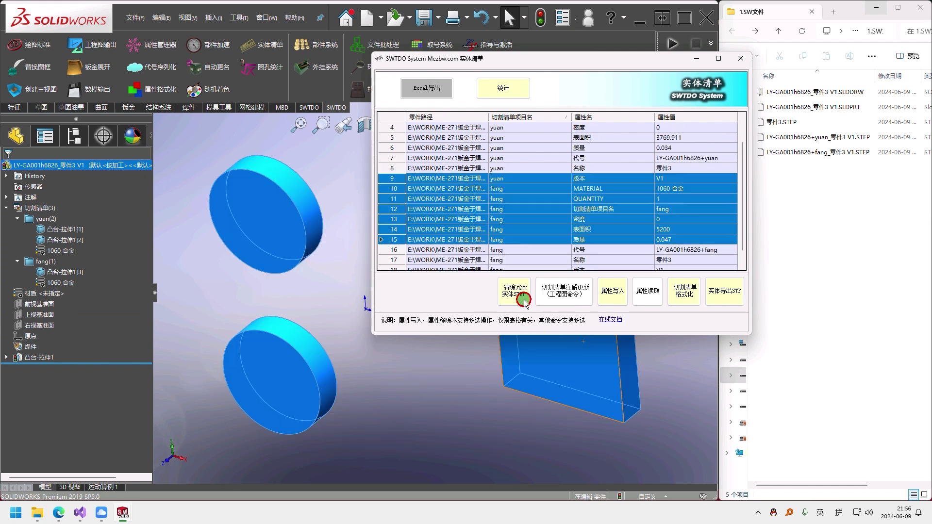
right_click(321, 164)
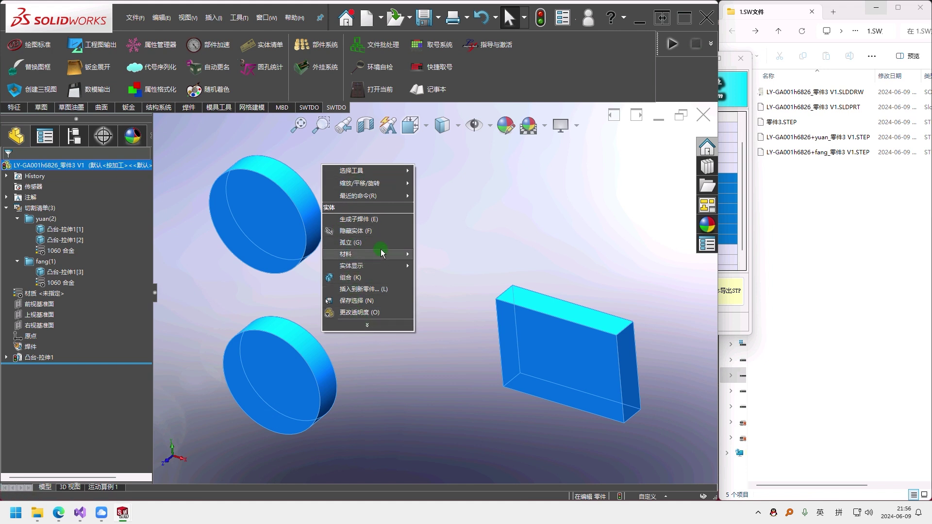
left_click(351, 242)
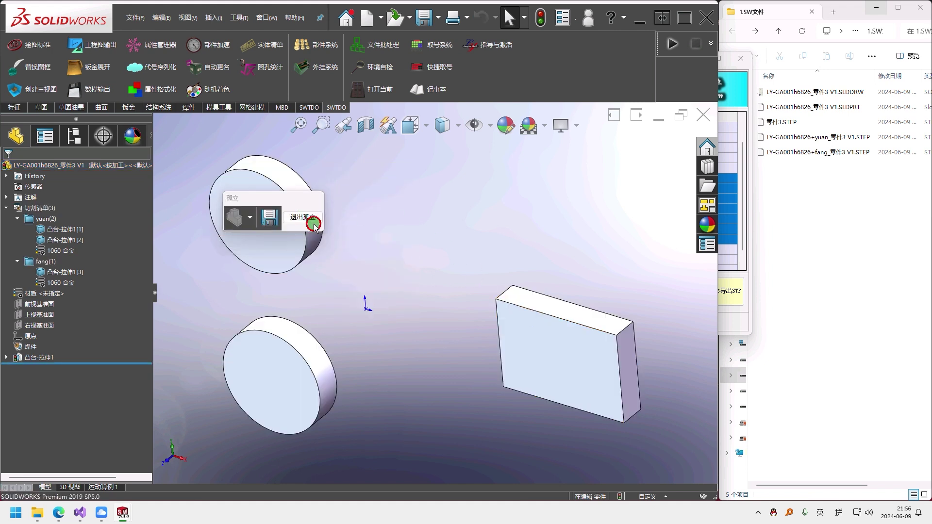
left_click(314, 226)
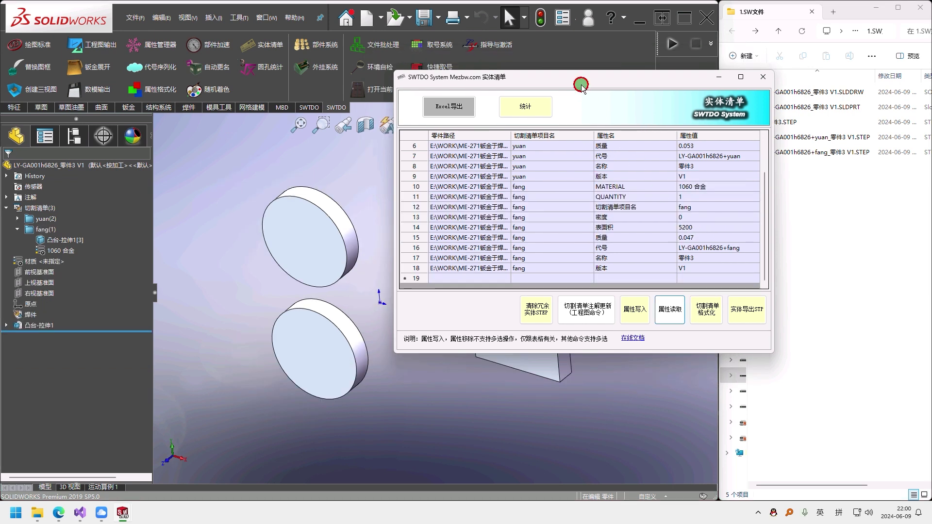
- Add a new property row named 供应链 with the value 北京岚月 at the end of the 实体清单 table
left_click_drag(577, 59, 664, 12)
left_click(697, 251)
left_click(715, 163)
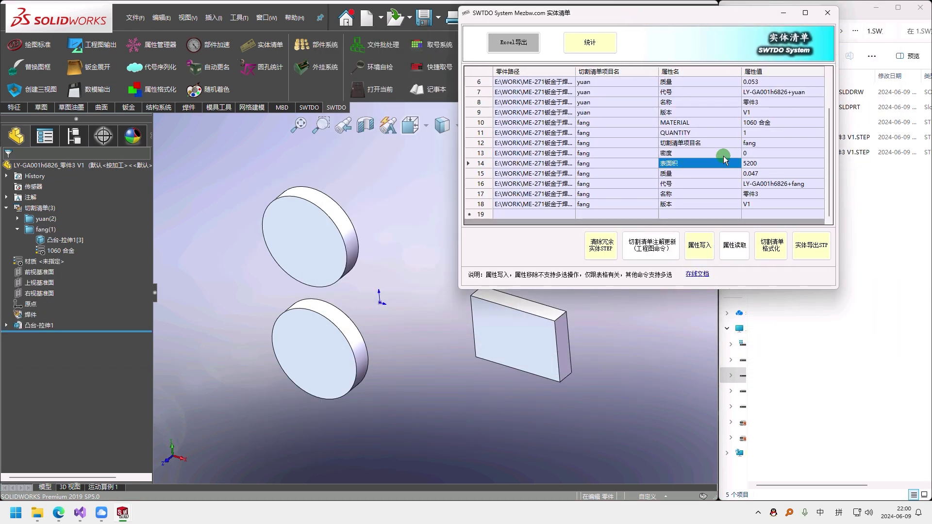
left_click(691, 217)
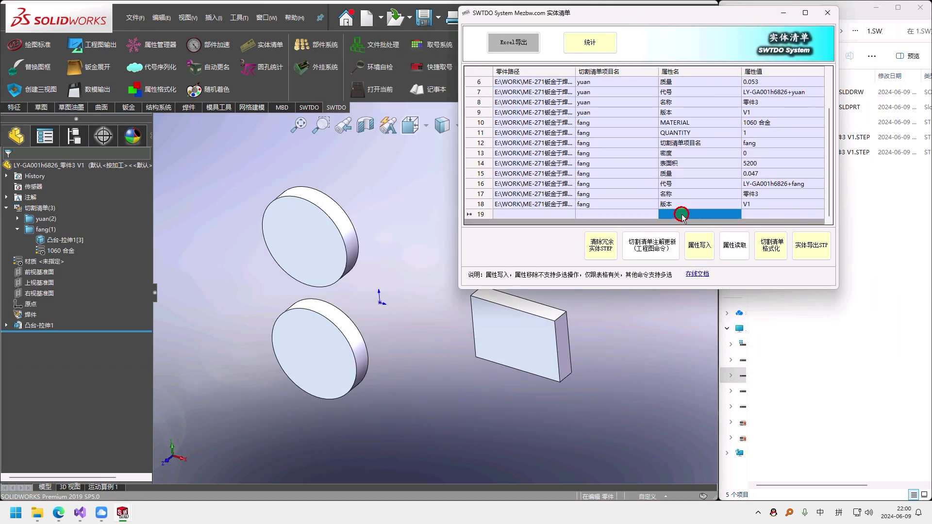
left_click(691, 216)
type("供应链")
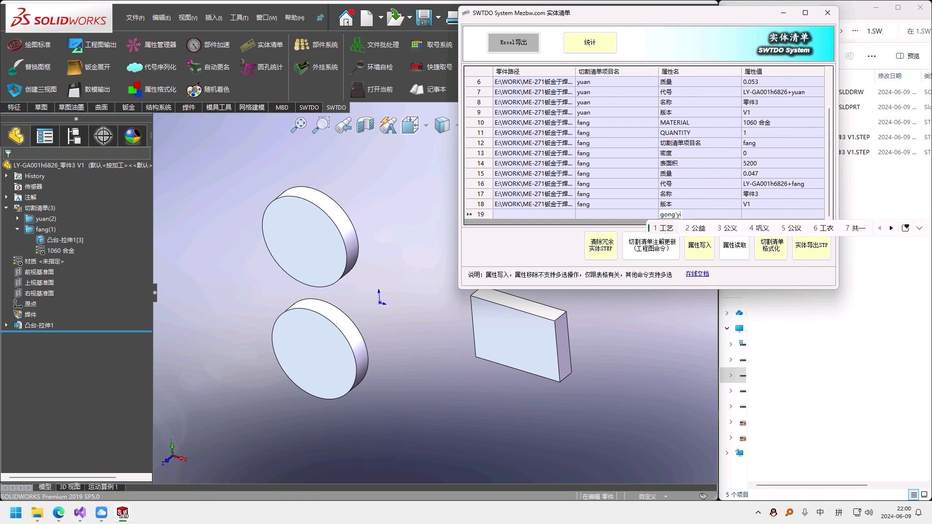
key("Return")
left_click(756, 204)
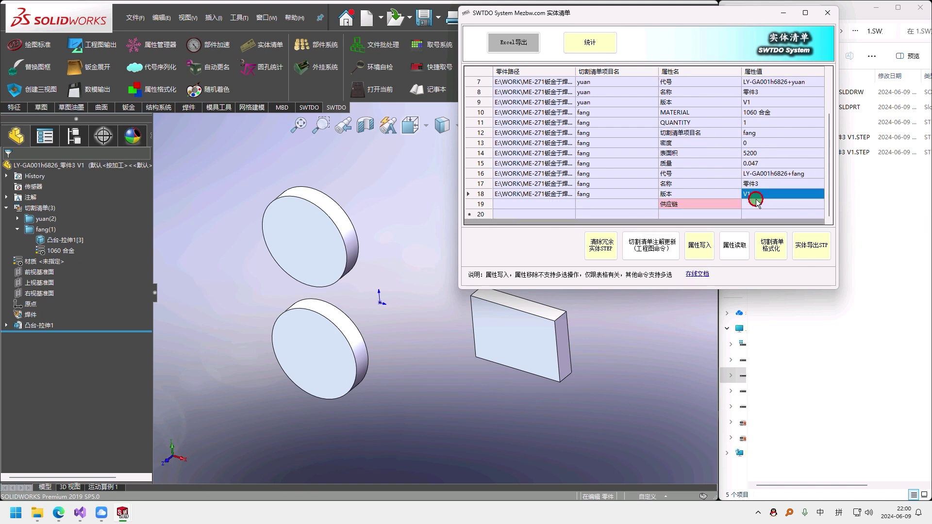
left_click(757, 204)
key("ctrl+v")
key("Return")
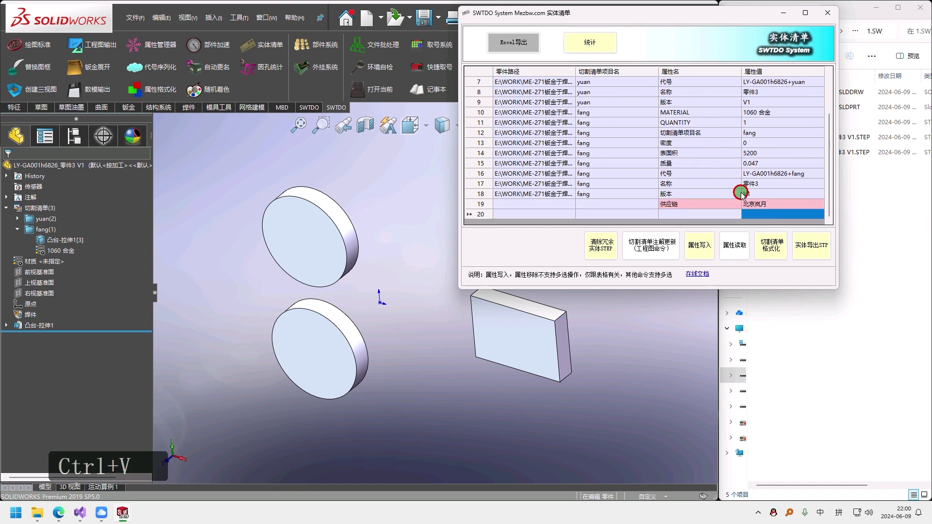
- Examine the new 供应链 row against the cut list item names and properties in the yuan and fang rows
left_click(675, 195)
scroll(655, 155, "up", 2)
scroll(643, 145, "down", 2)
left_click(733, 203)
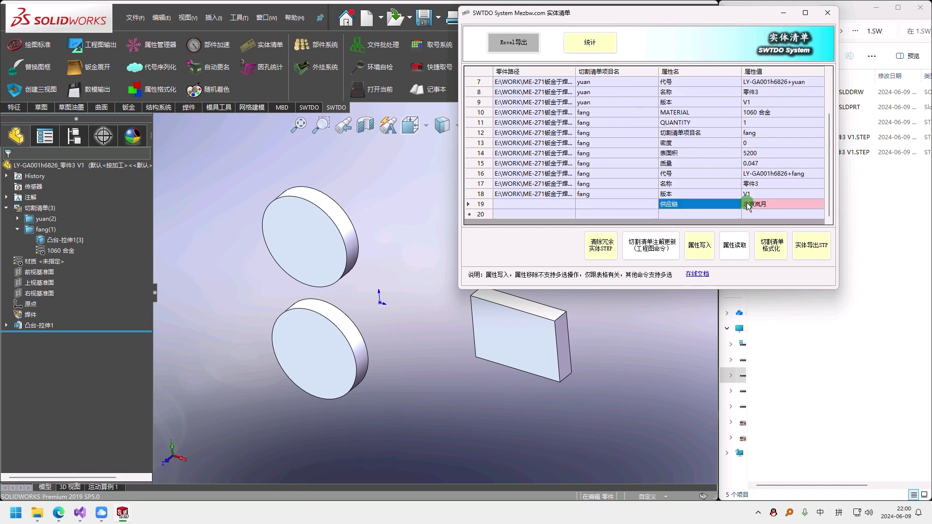
left_click(756, 202)
scroll(592, 192, "up", 2)
scroll(592, 194, "down", 1)
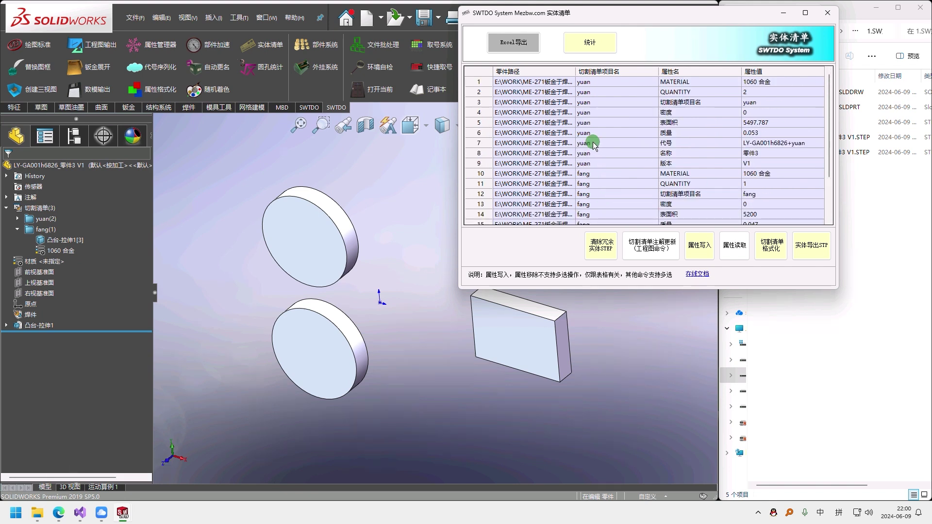
left_click(590, 134)
left_click(595, 167)
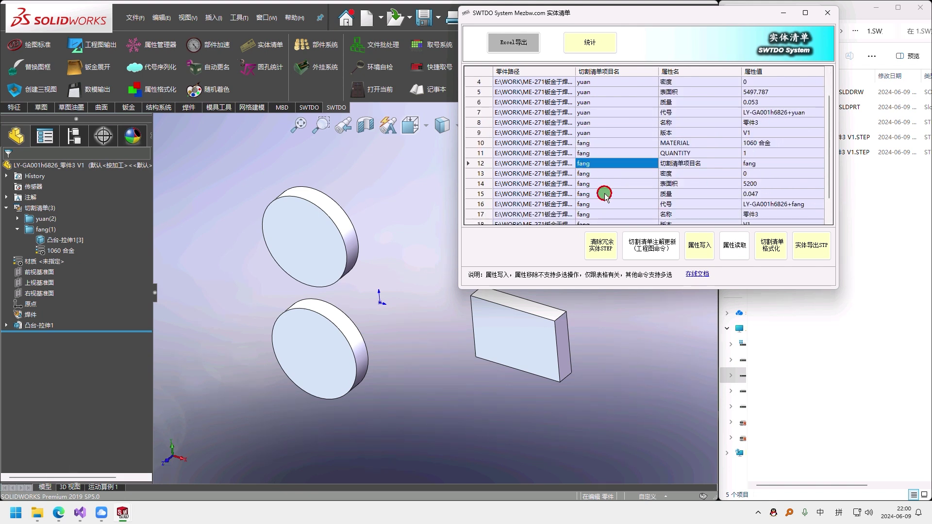
left_click(604, 192)
scroll(645, 189, "down", 1)
left_click(680, 204)
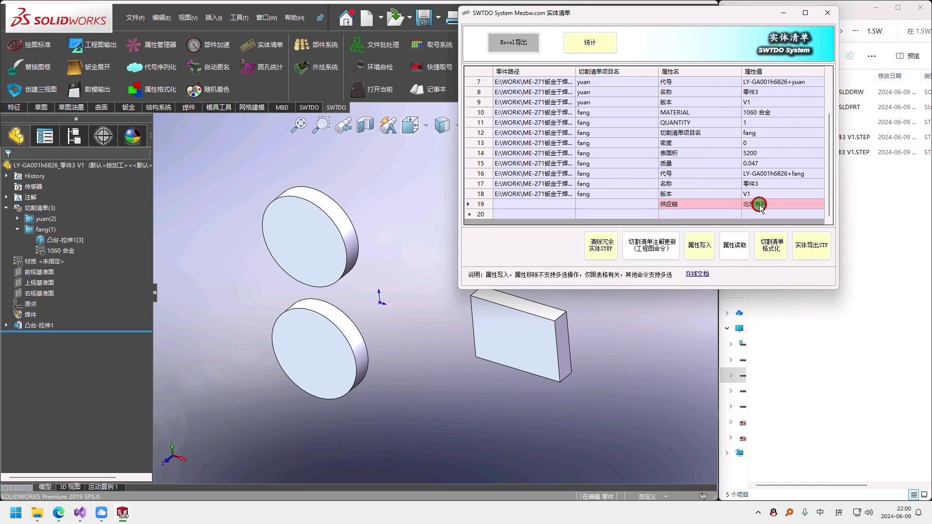
- Write the new 供应链 property with the value 北京岚月 to the part's cut list items
left_click(756, 206)
left_click(723, 194)
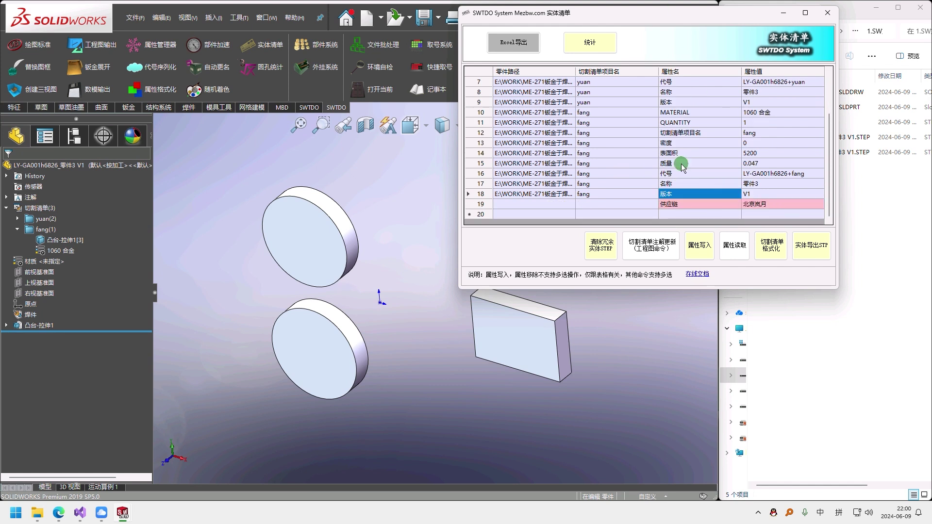
left_click(699, 245)
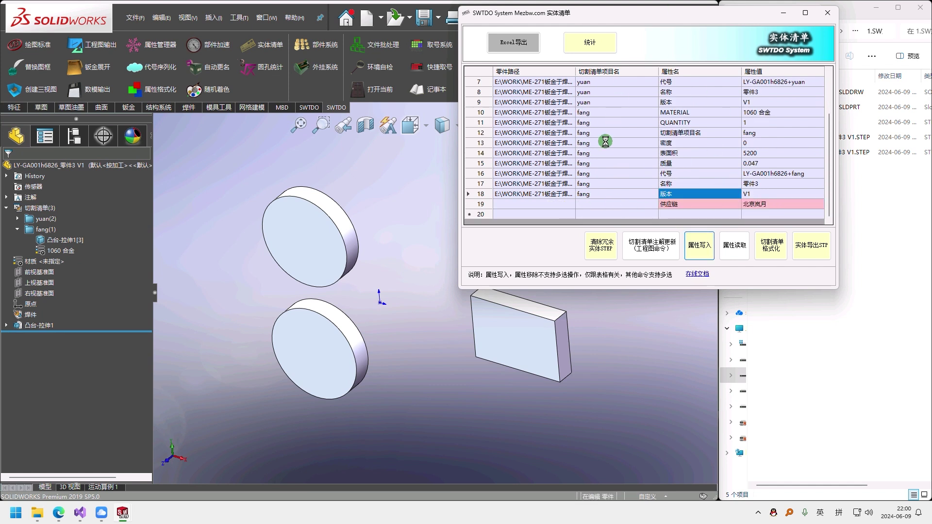
left_click(649, 171)
scroll(689, 175, "down", 3)
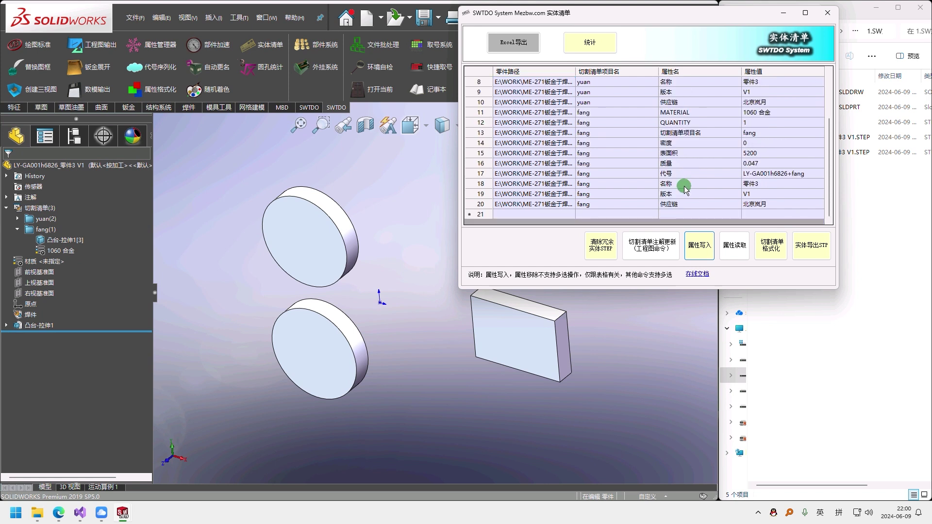
- Examine the 供应链 property rows under the yuan and fang cut list items in the 实体清单 table
left_click(677, 204)
left_click(755, 203)
scroll(685, 146, "up", 2)
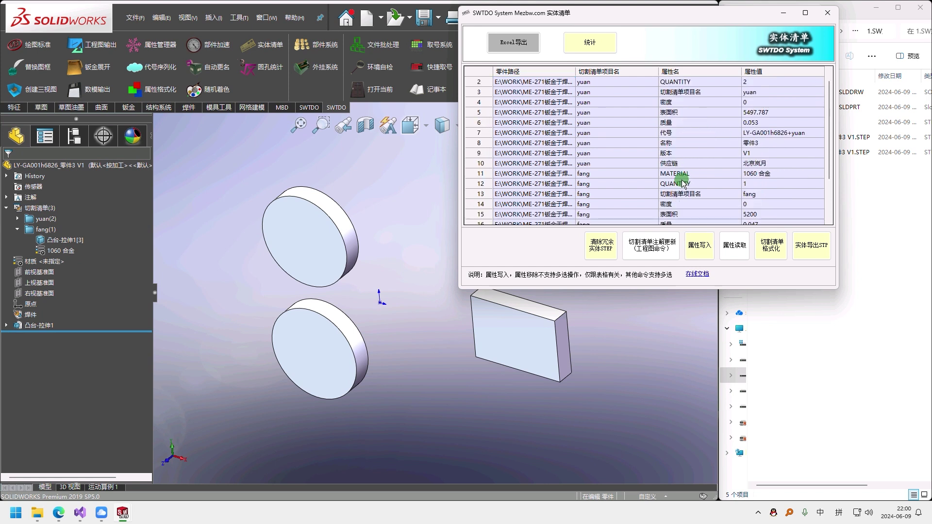
left_click(673, 155)
left_click(699, 162)
left_click(765, 164)
scroll(769, 178, "down", 2)
left_click(713, 194)
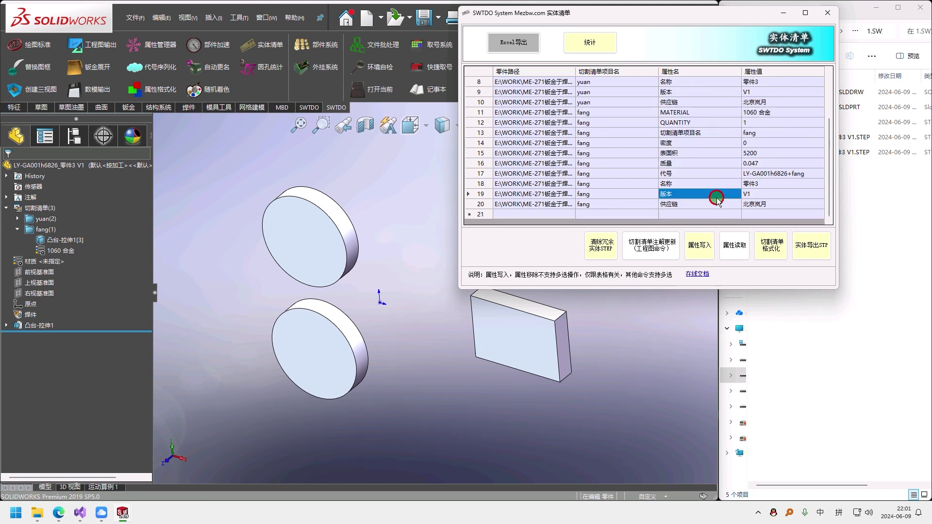
left_click(792, 204)
left_click(713, 202)
left_click(759, 205)
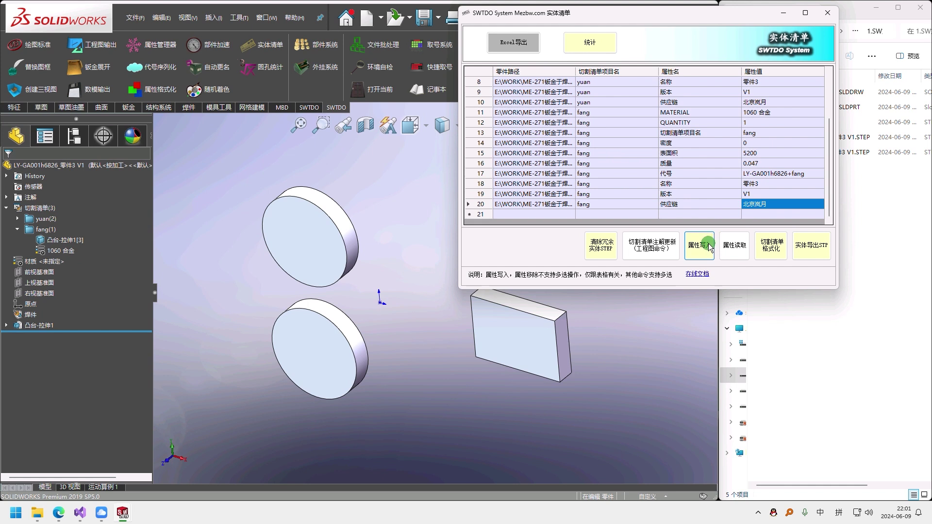
left_click(710, 196)
left_click_drag(789, 194, 767, 204)
left_click(715, 206)
left_click(767, 205)
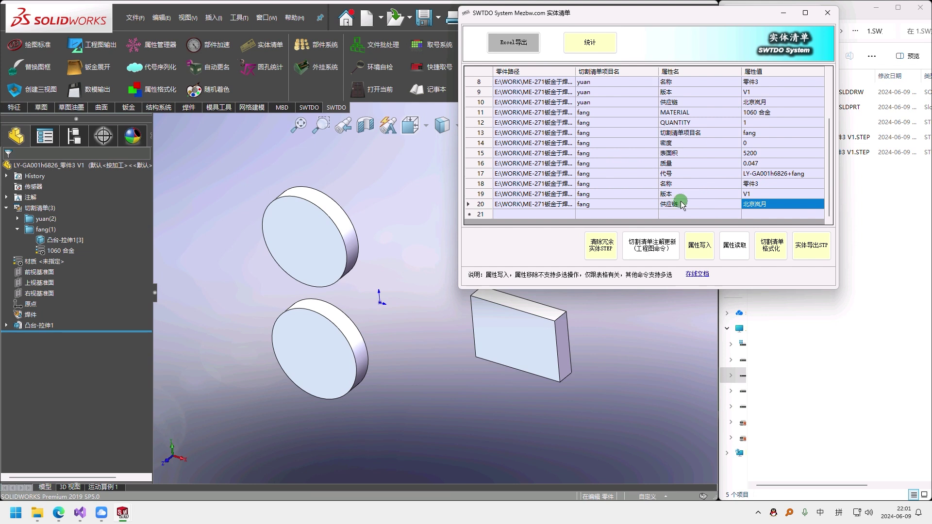
- Remove the 供应链 property from the fang cut list item and check the remaining fang rows
left_click(674, 206)
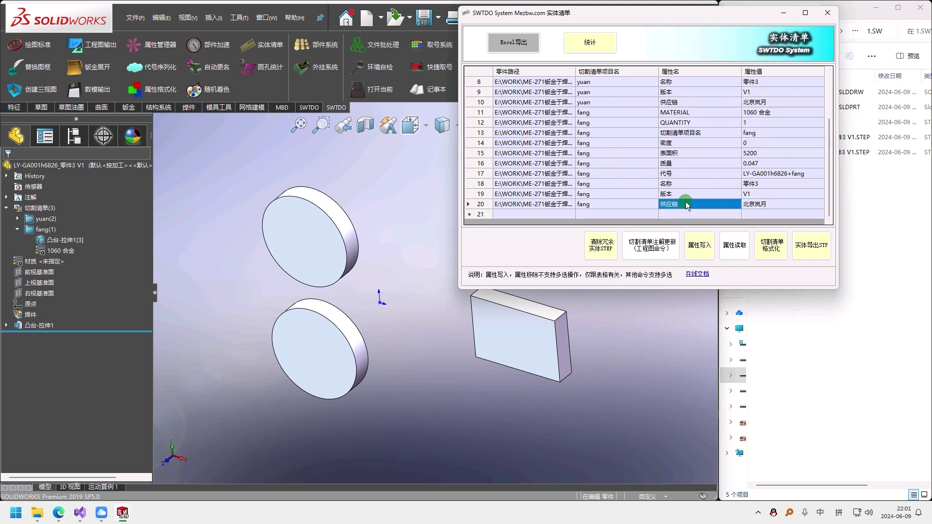
left_click(488, 202)
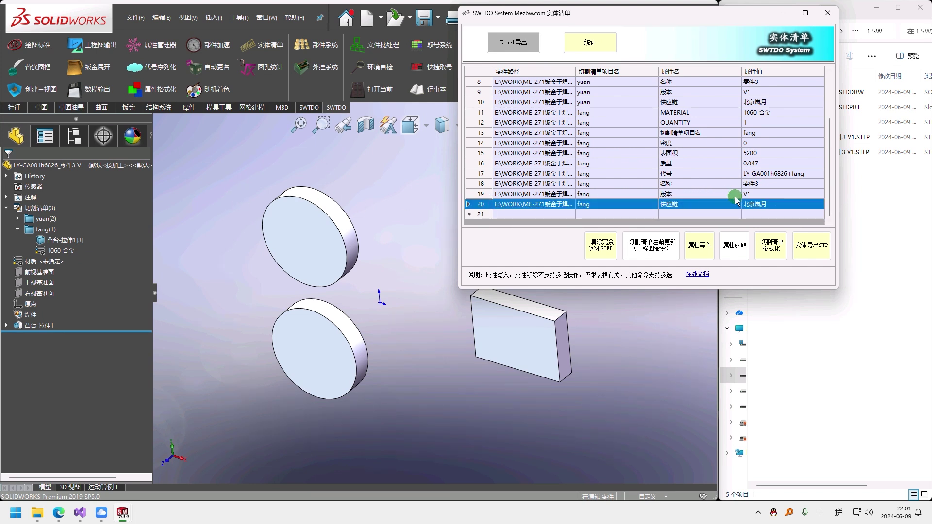
left_click(690, 210)
left_click(692, 208)
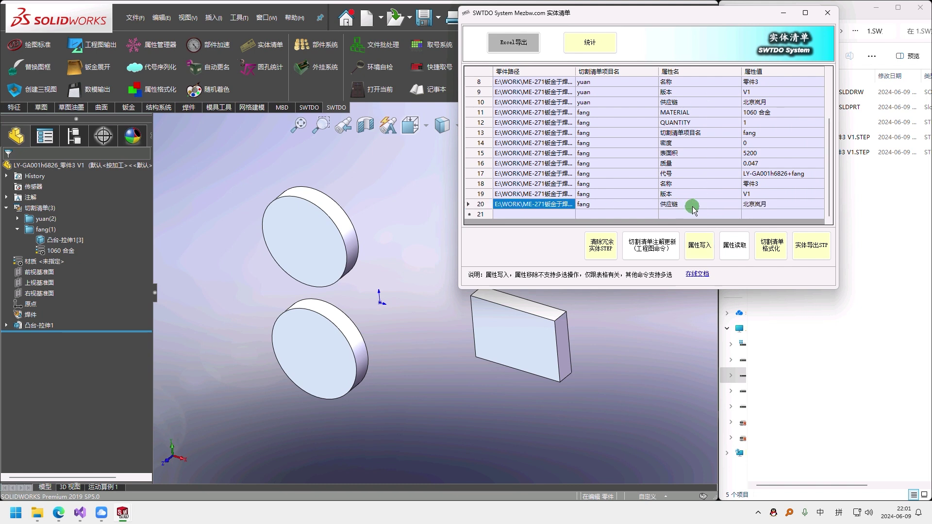
left_click(483, 204)
right_click(572, 203)
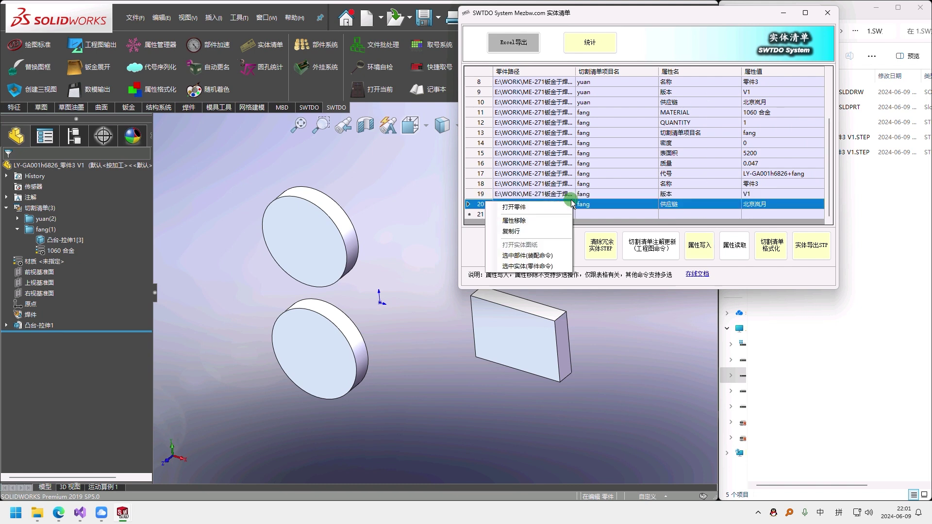
left_click(537, 219)
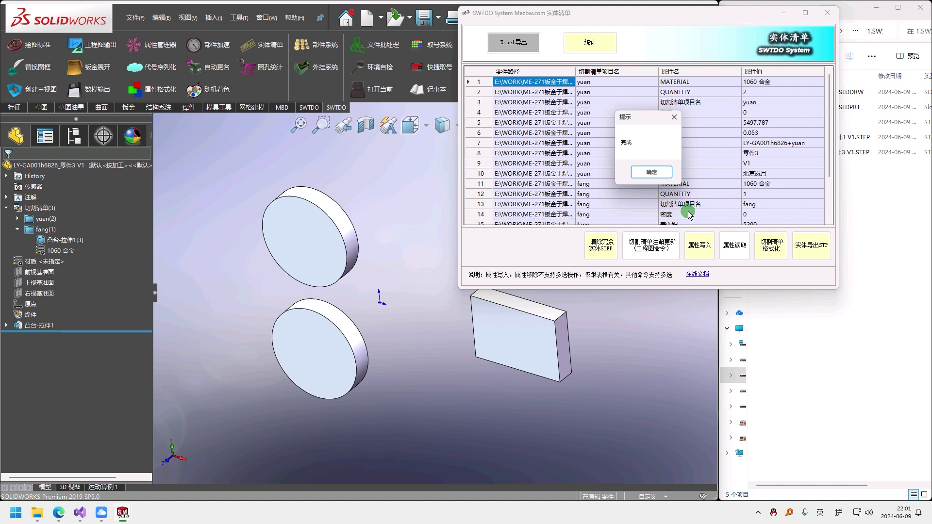
left_click(657, 176)
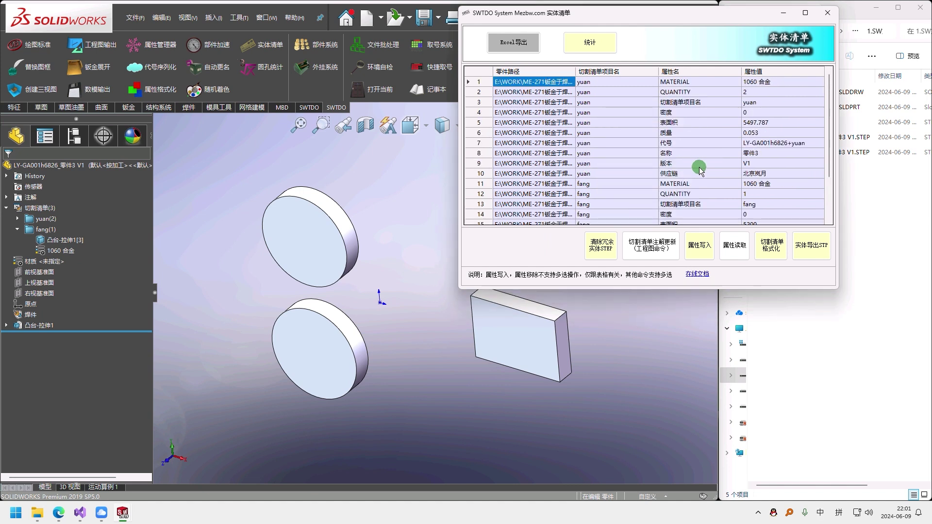
left_click_drag(697, 173, 546, 176)
left_click(700, 183)
scroll(727, 182, "down", 2)
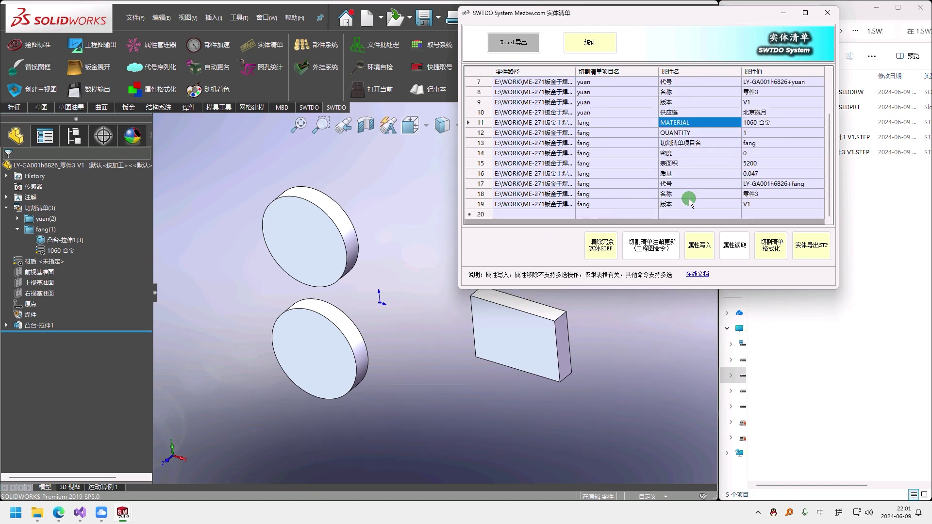
- Add a property row named 供应链 with the value 北京岚月 below the fang rows
left_click(689, 214)
left_click(694, 214)
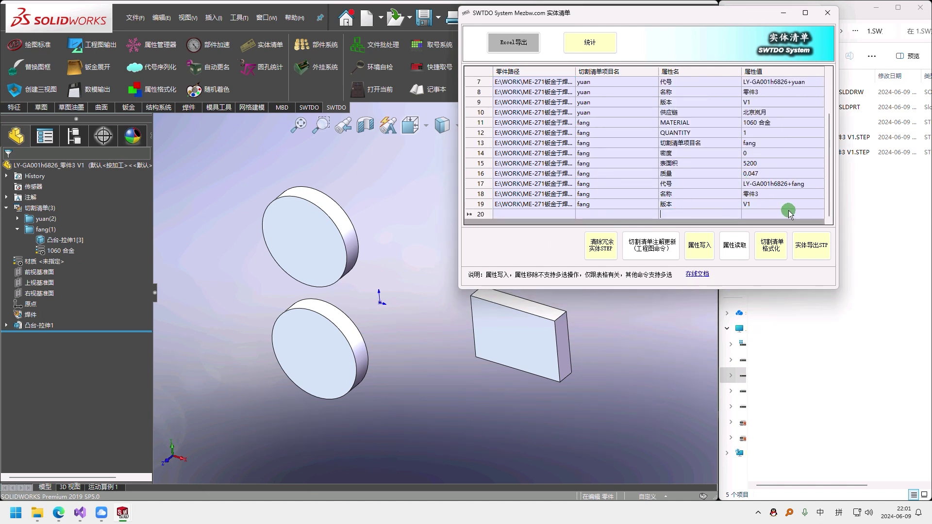
type("供应链")
left_click(788, 214)
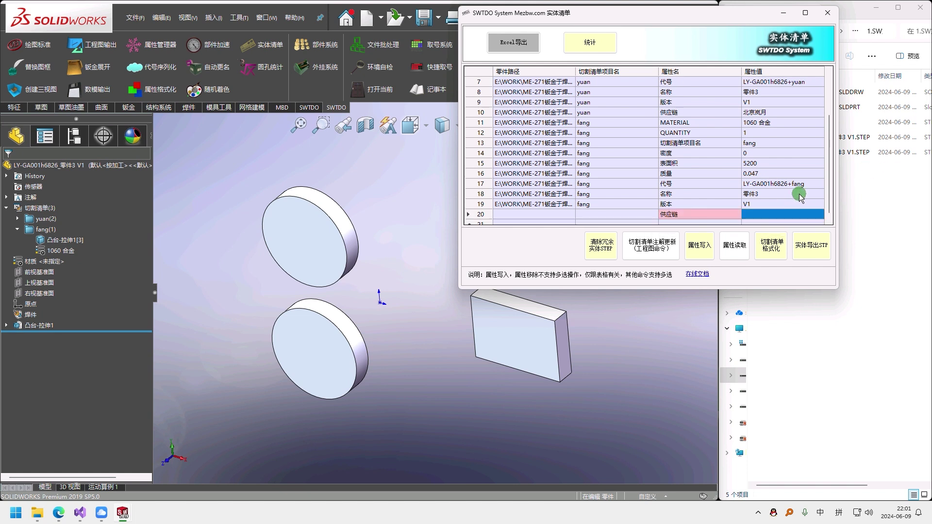
type("北京岚月")
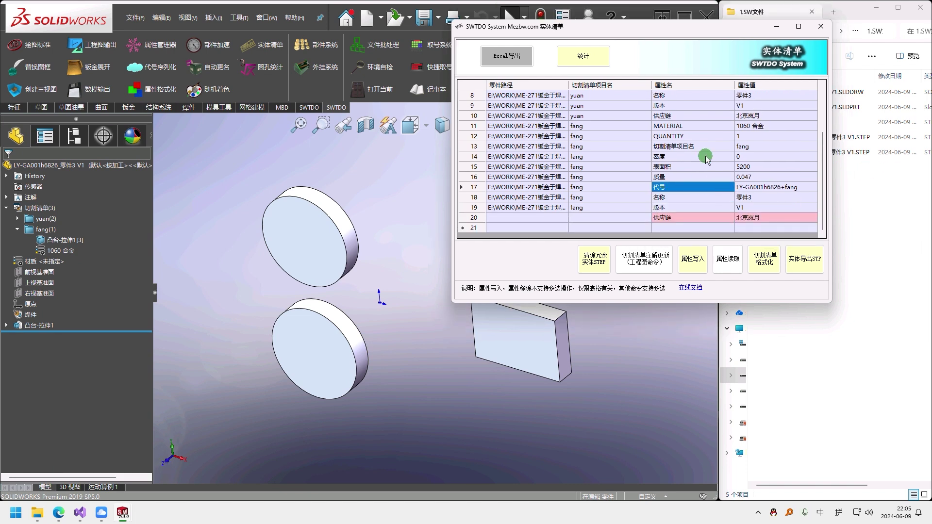
- Compare the unwritten 供应链 row with the part paths and cut list item names in the yuan and fang rows
left_click(662, 221)
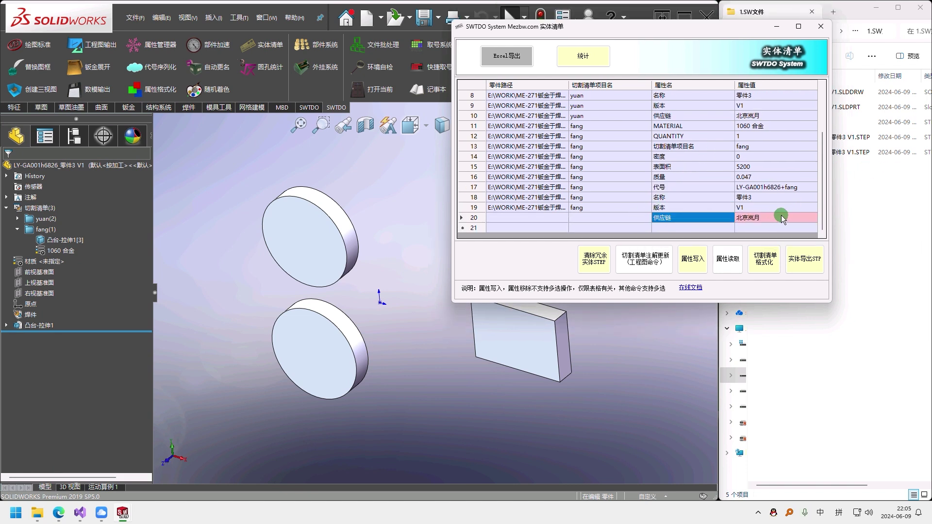
left_click(710, 199)
left_click(680, 220)
scroll(591, 208, "up", 3)
scroll(602, 195, "down", 3)
scroll(614, 177, "up", 3)
left_click(601, 137)
left_click(595, 230)
scroll(635, 206, "down", 1)
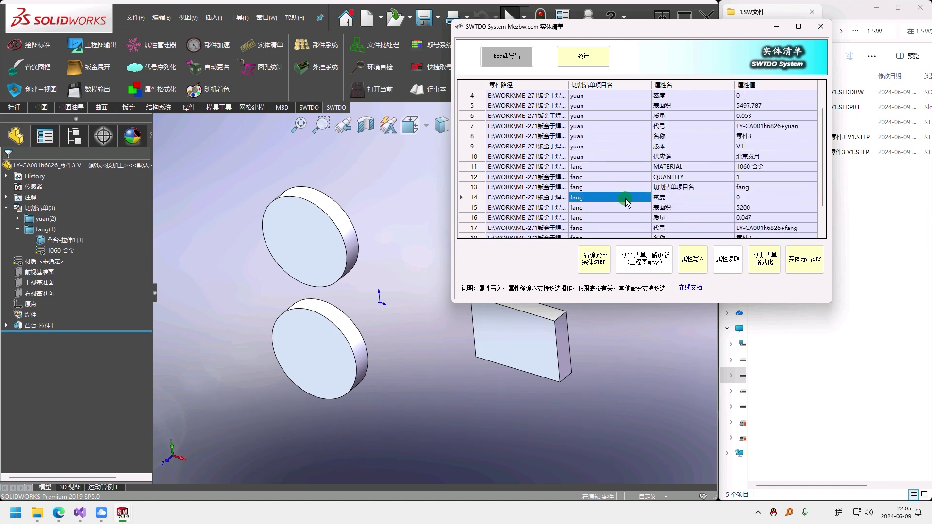
scroll(625, 199, "down", 2)
left_click(713, 217)
left_click(755, 217)
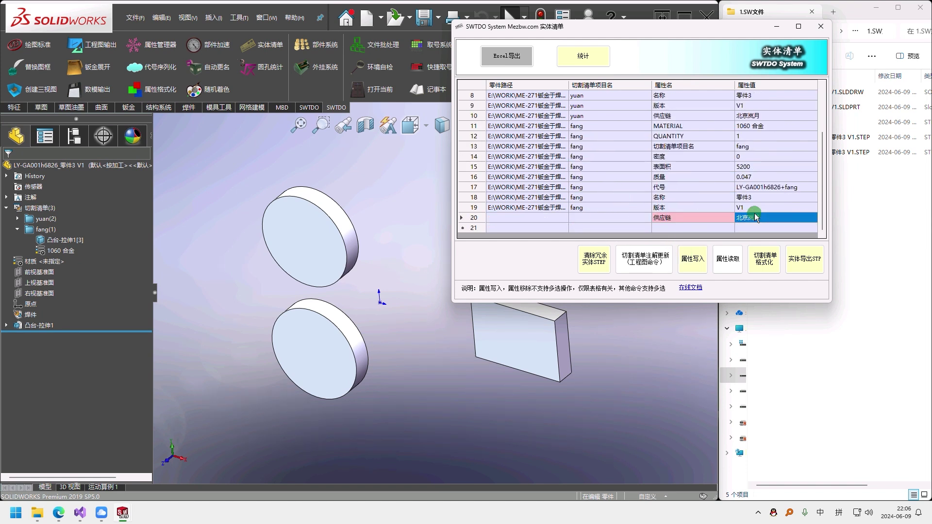
left_click(706, 208)
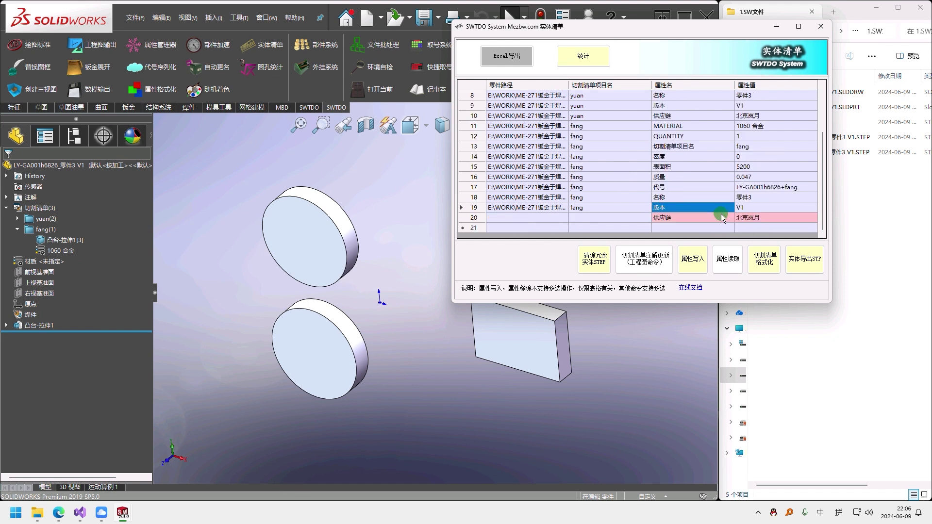
left_click(745, 221)
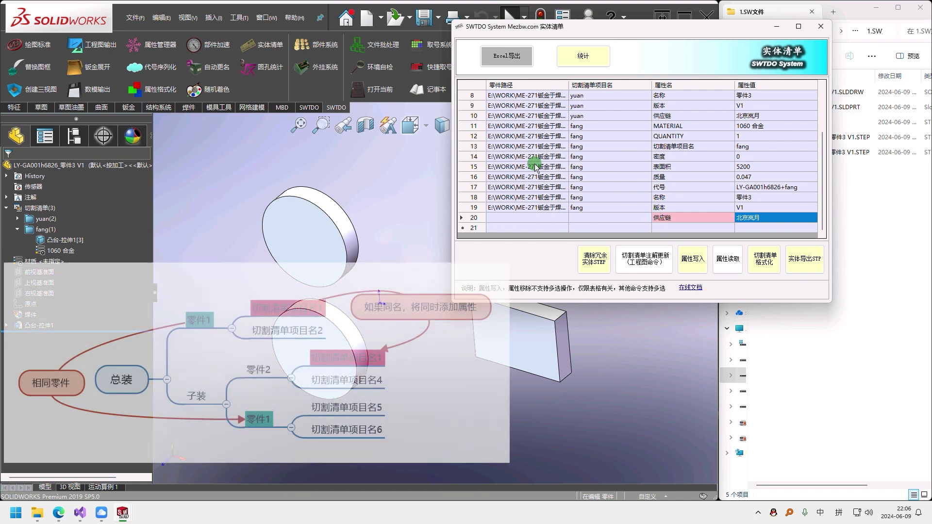
- Set the cut list item name of the new 供应链 row to fang by copying it from the 版本 row above
double_click(577, 207)
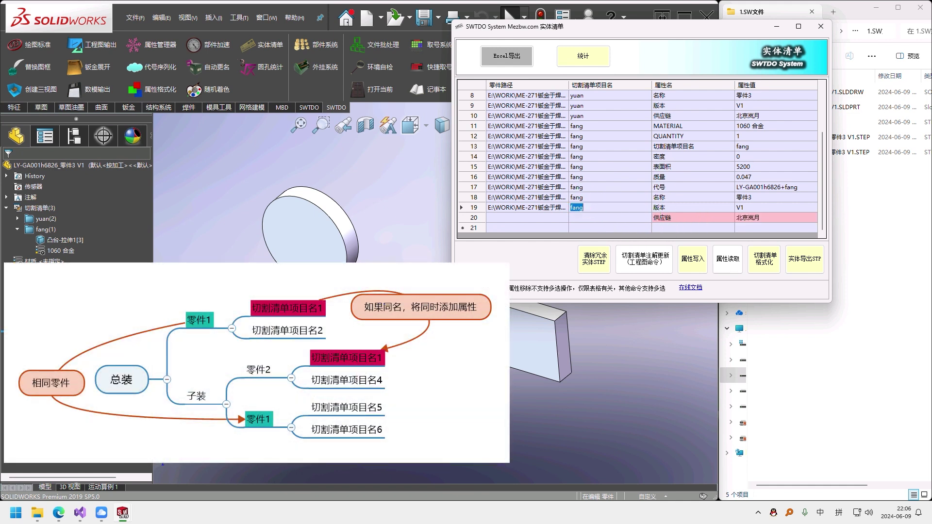
left_click(605, 208)
left_click_drag(593, 207, 548, 192)
key("ctrl+c")
double_click(581, 218)
key("ctrl+v")
left_click(625, 200)
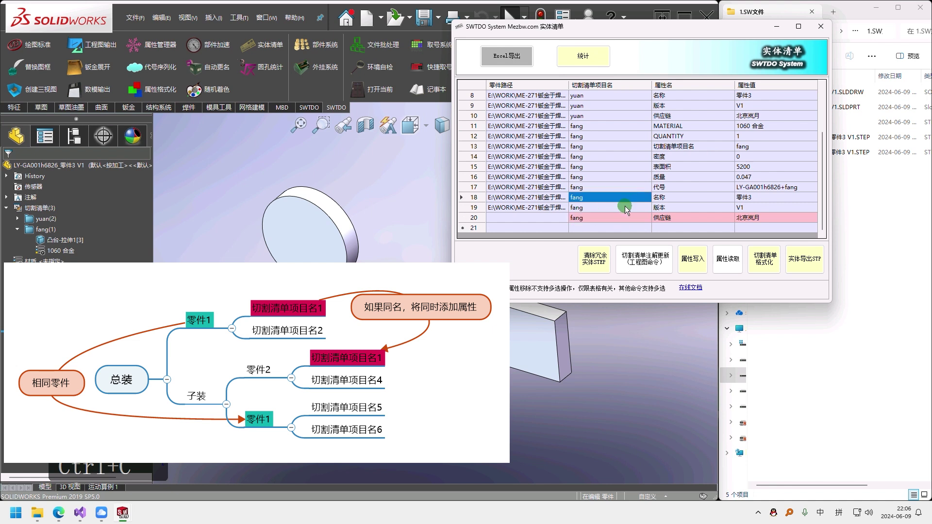
left_click(624, 217)
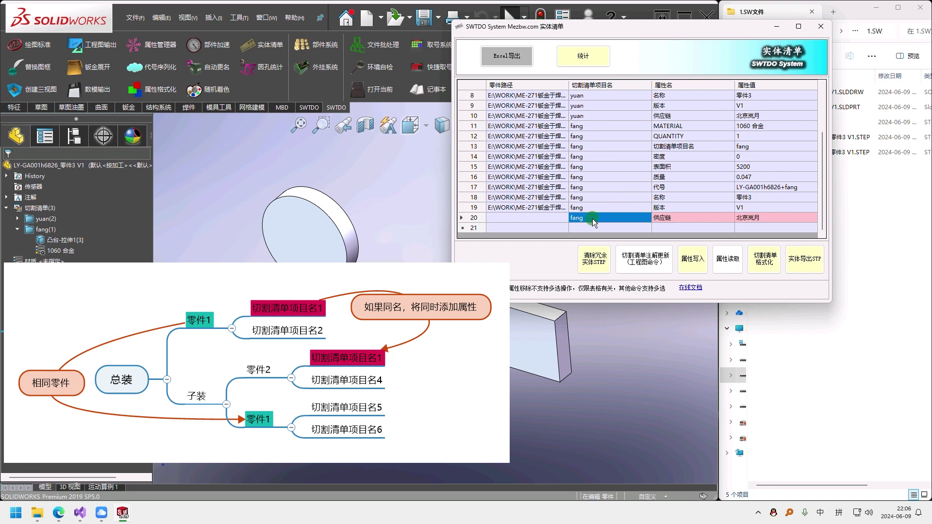
- Fill in the part path of the new 供应链 row with the path used by the other fang rows
left_click(674, 218)
left_click(748, 218)
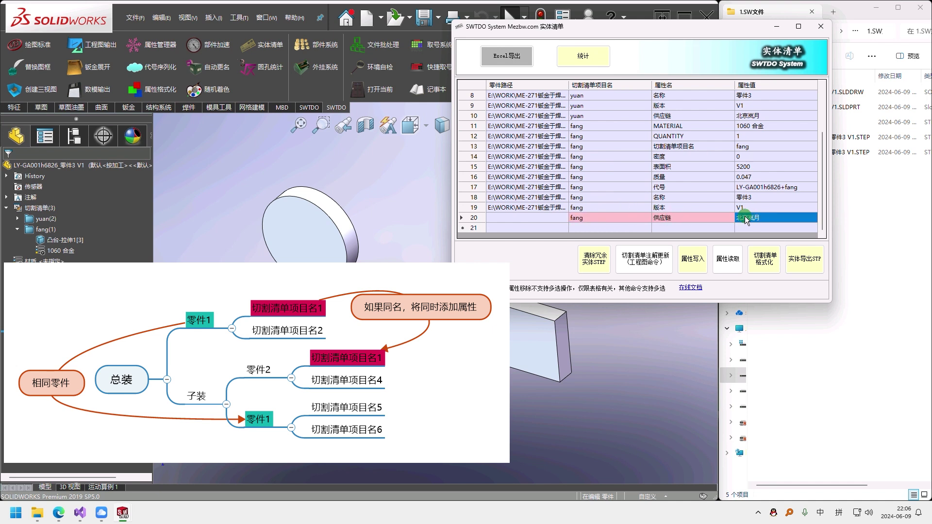
left_click(612, 216)
left_click(539, 216)
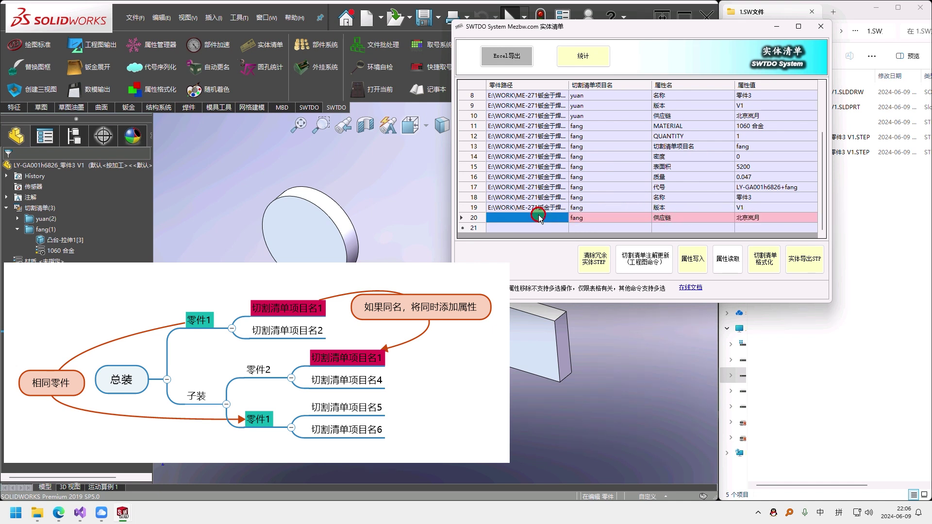
left_click(604, 218)
left_click(530, 218)
key("ctrl+c")
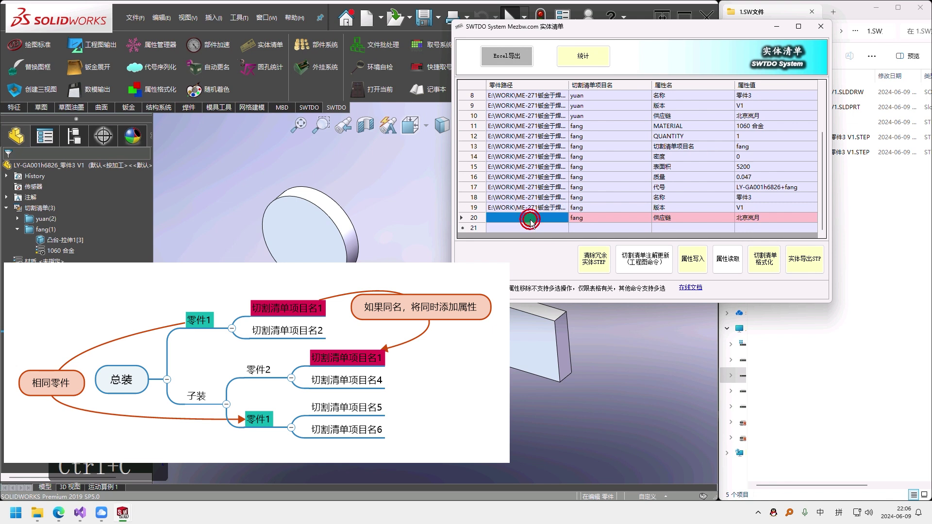
key("ctrl+v")
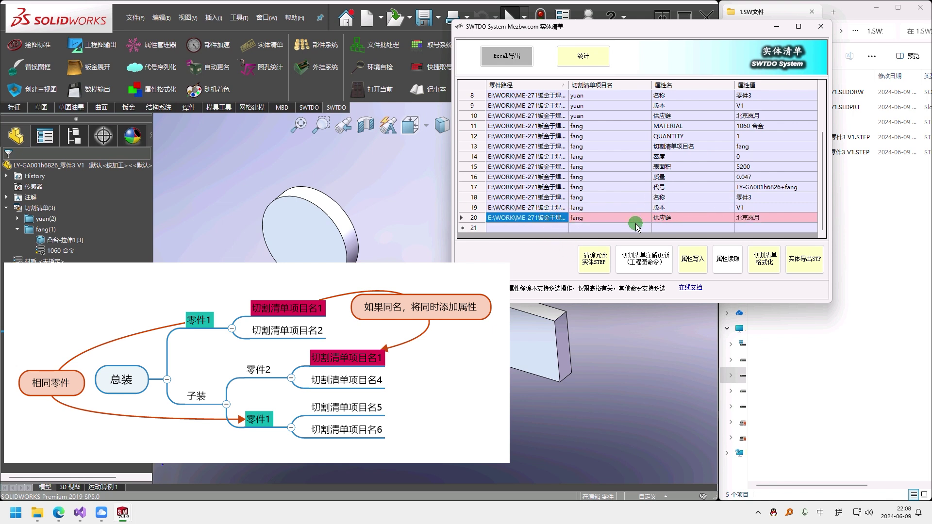
- Write the 供应链 property with the value 北京岚月 to the fang cut list item of the specified part
left_click(611, 218)
left_click(679, 226)
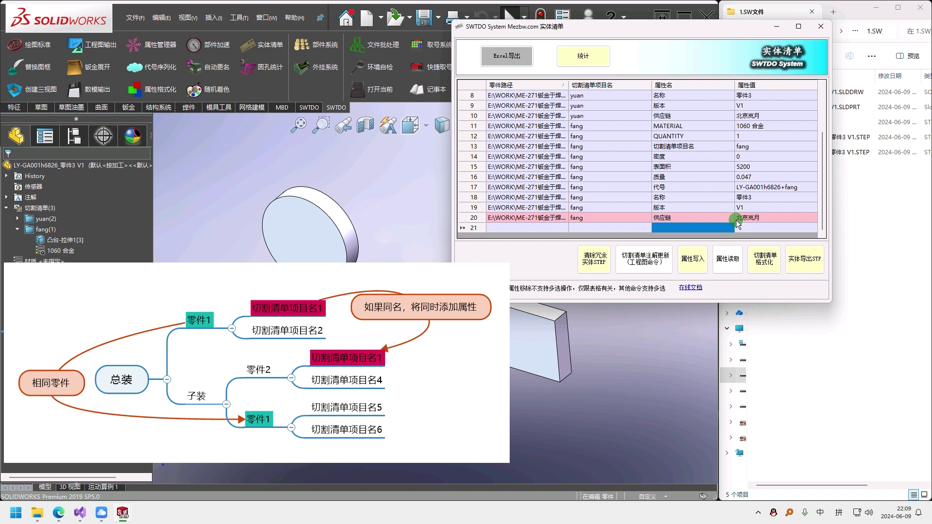
left_click(694, 195)
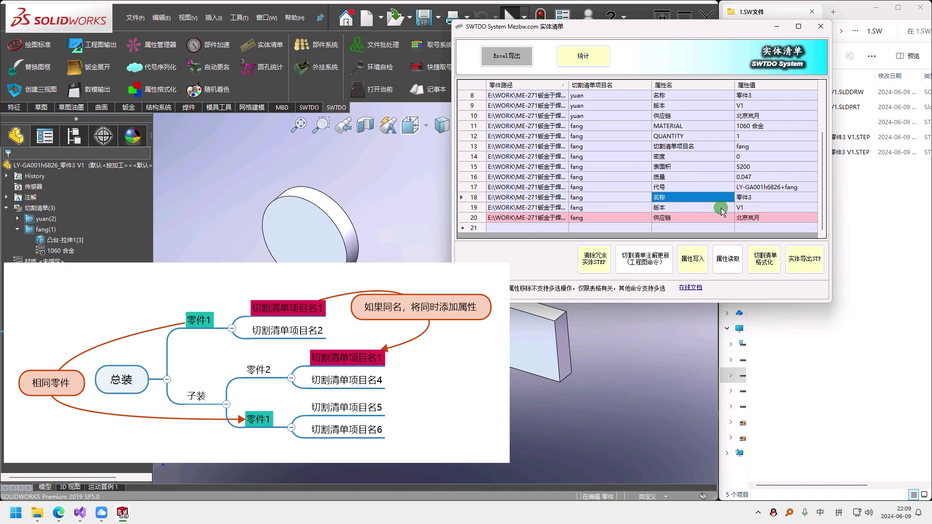
left_click(685, 248)
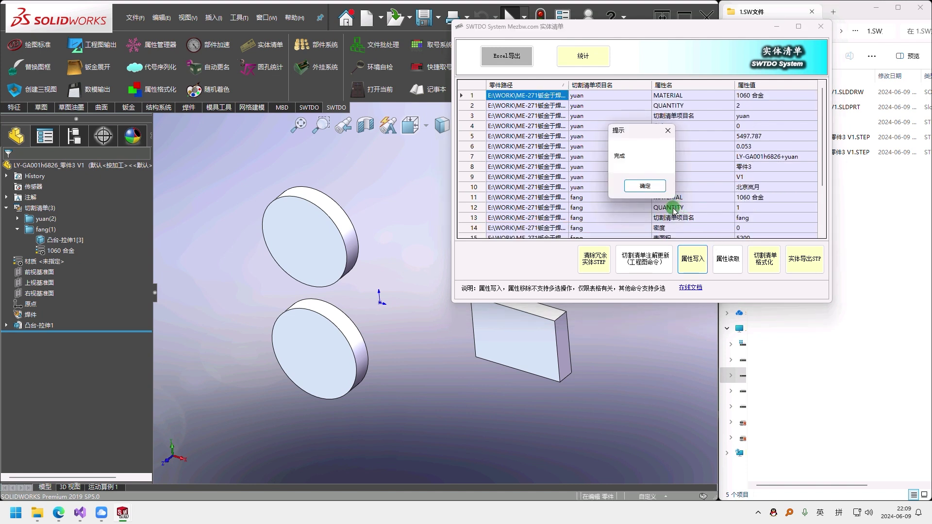
left_click(656, 191)
- Generate a drawing of the part with the 创建三视图 command, including separate sheets for yuan and fang
left_click(569, 323)
scroll(497, 291, "down", 2)
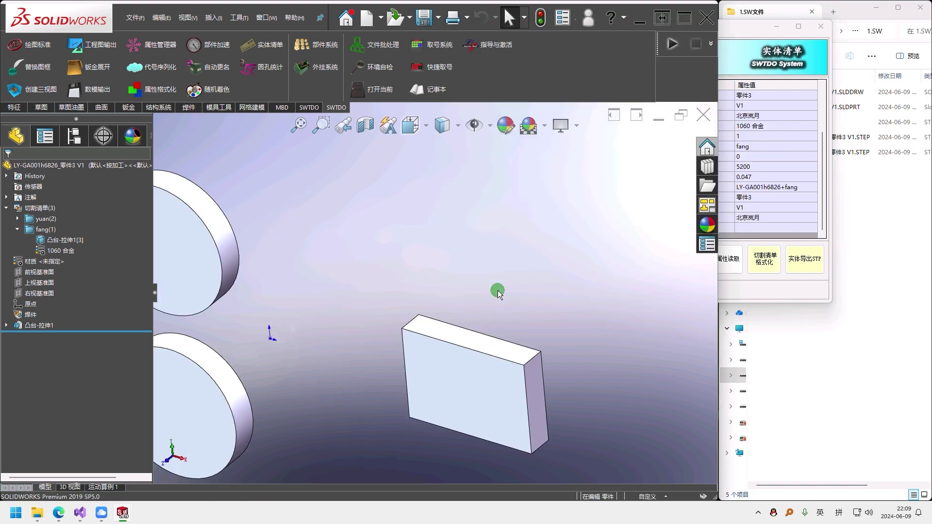
scroll(502, 225, "up", 4)
scroll(343, 248, "down", 1)
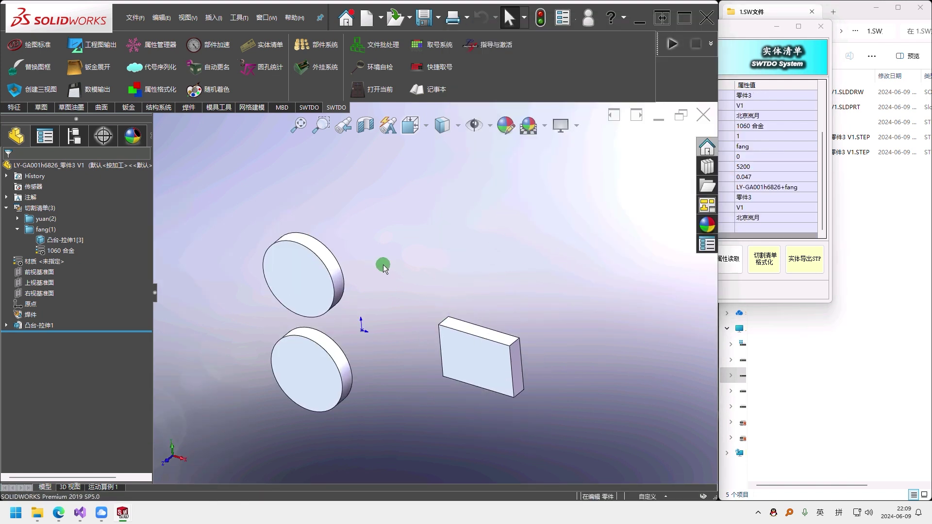
left_click(33, 89)
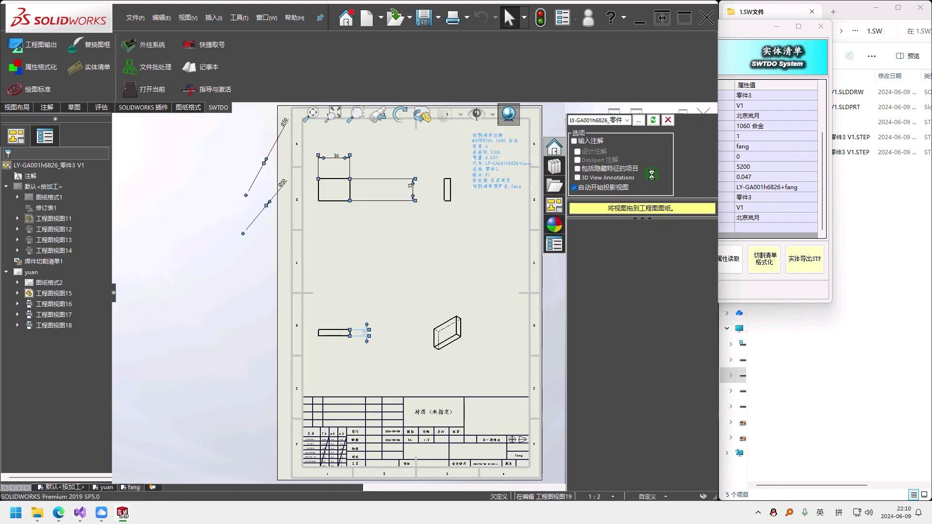
- Examine the cut list note on the yuan drawing sheet and compare its properties with the 实体清单 table rows
scroll(454, 162, "down", 8)
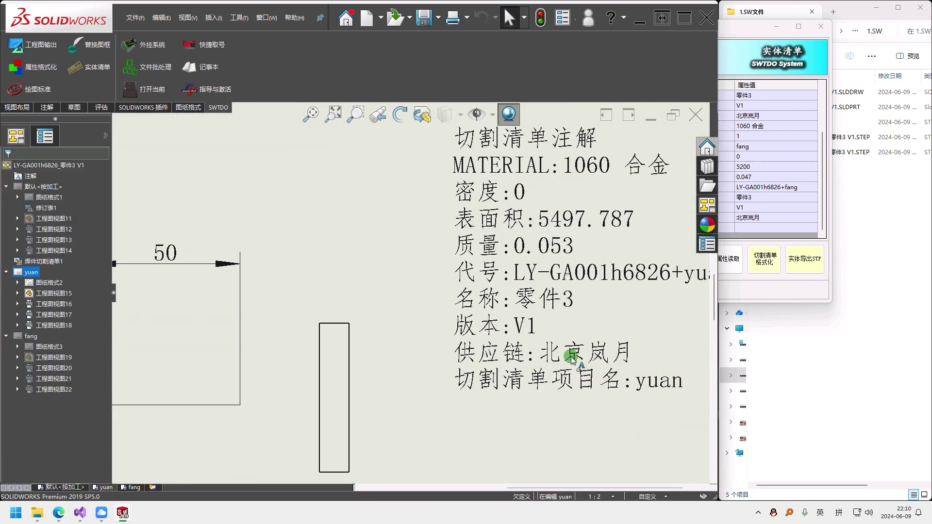
left_click(573, 359)
scroll(573, 359, "down", 2)
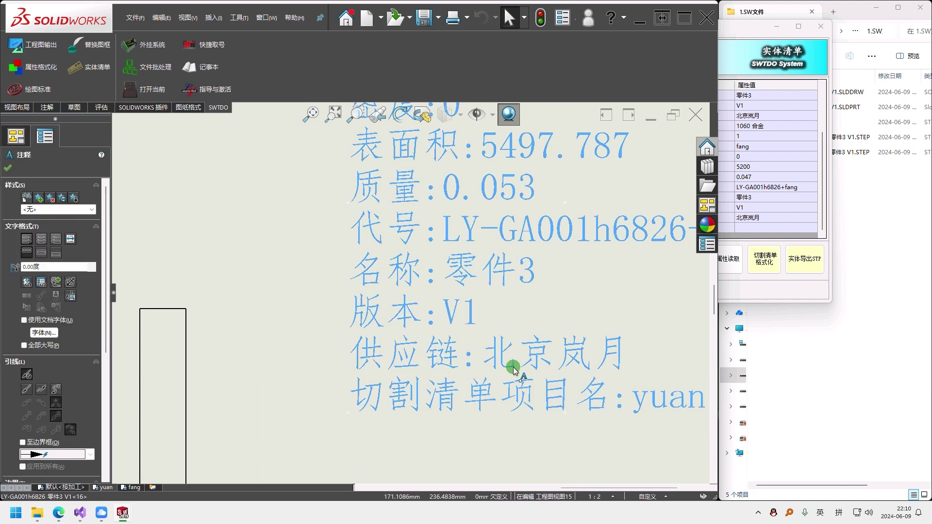
scroll(513, 368, "up", 10)
key("Escape")
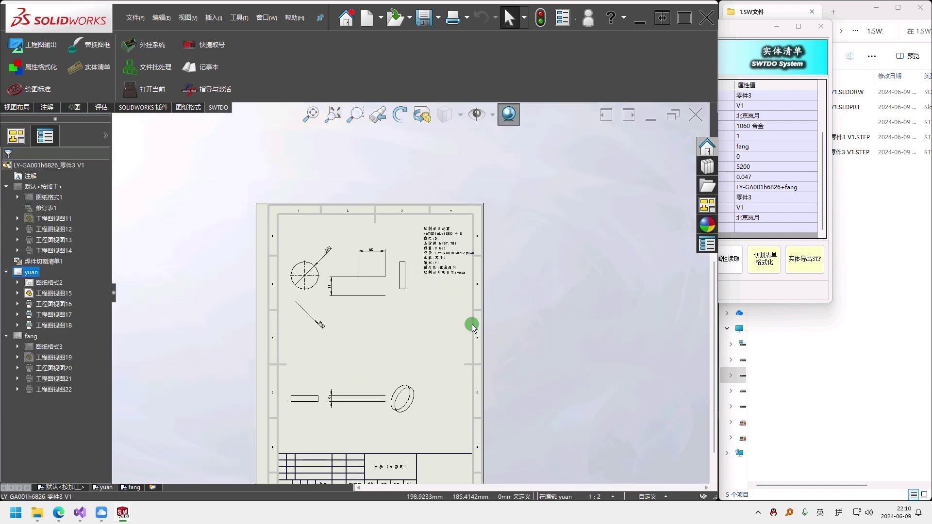
left_click(796, 136)
scroll(687, 189, "up", 2)
scroll(687, 190, "down", 2)
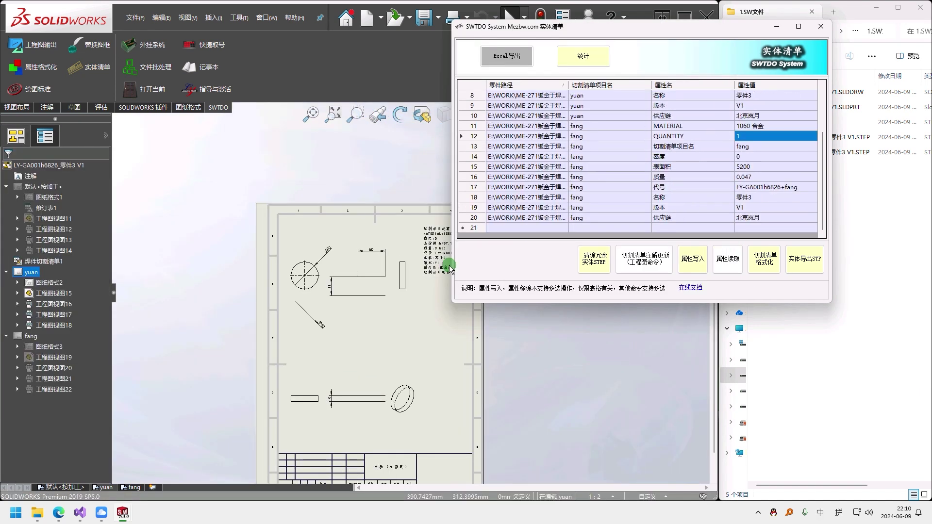
left_click(450, 268)
scroll(435, 264, "down", 5)
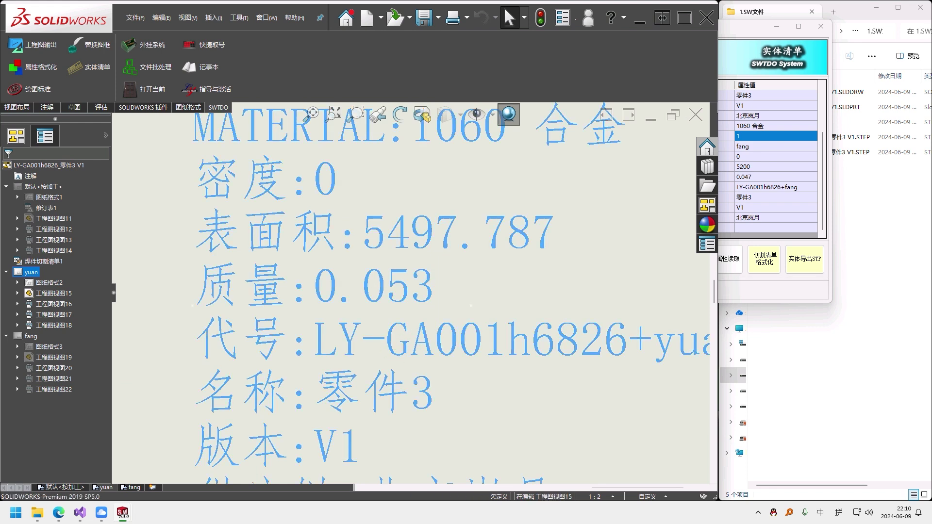